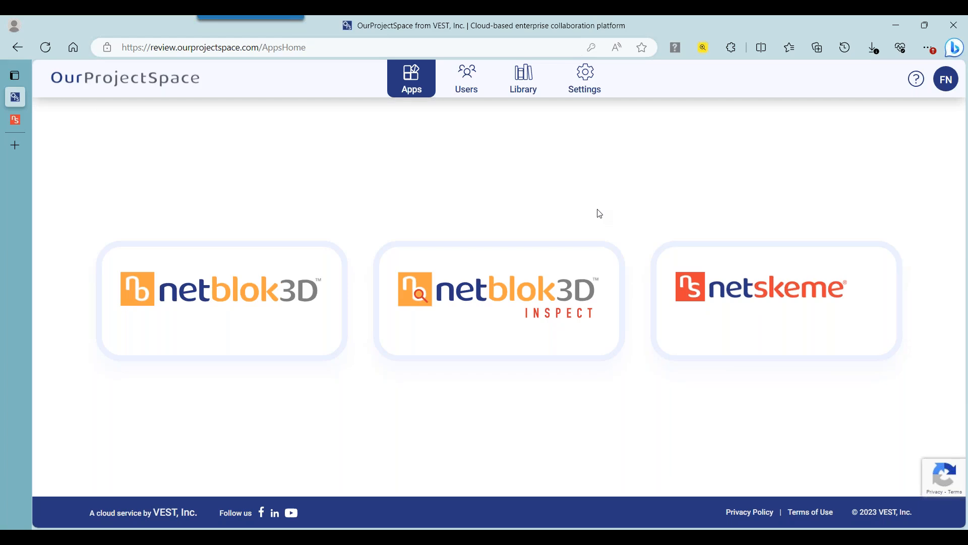
Step: Review the NetSkeme Basic ENT user licences and view the form for adding a new user without filling it in
left_click(467, 92)
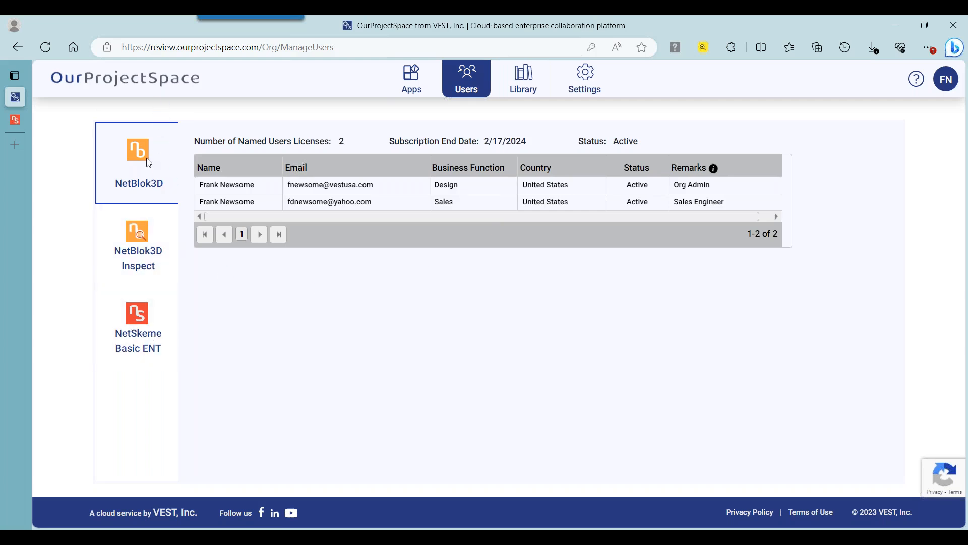
left_click(160, 310)
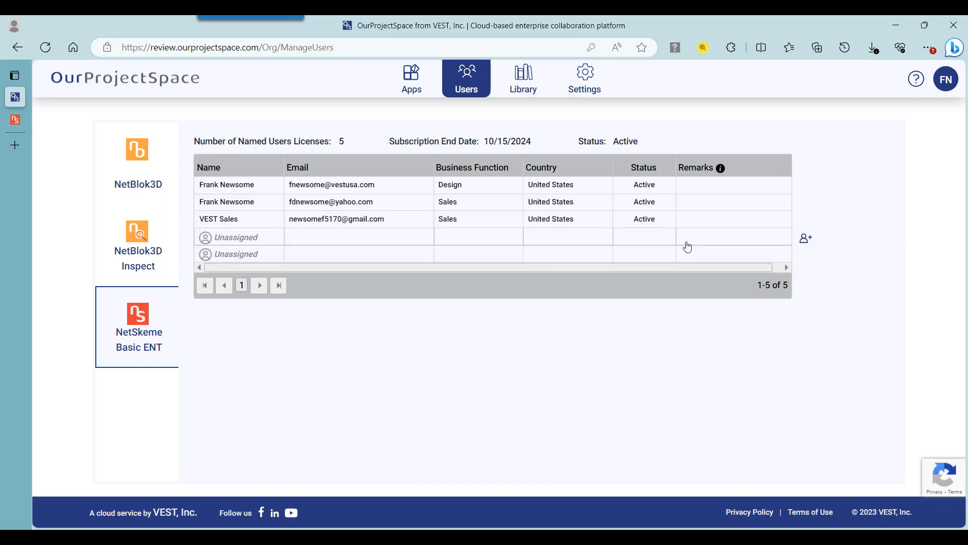
left_click(806, 239)
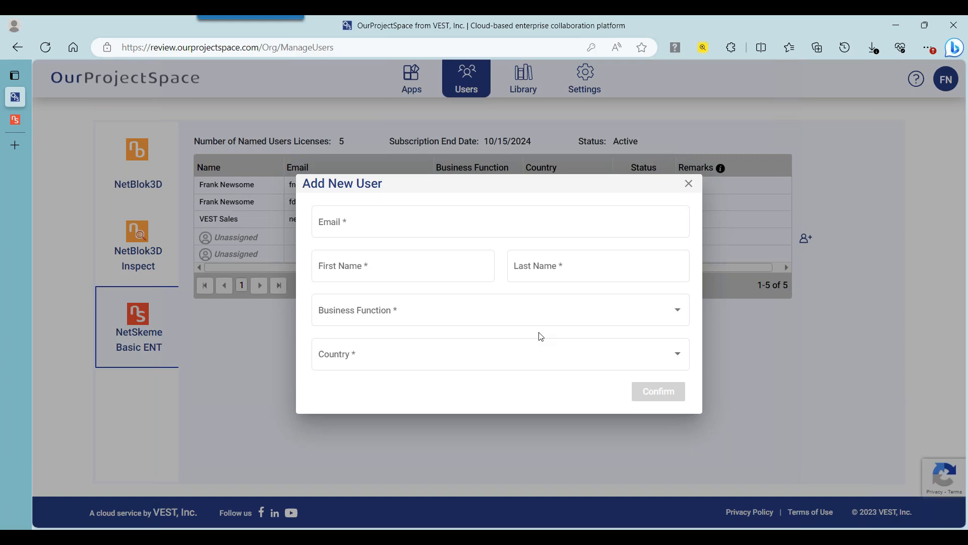
left_click(689, 184)
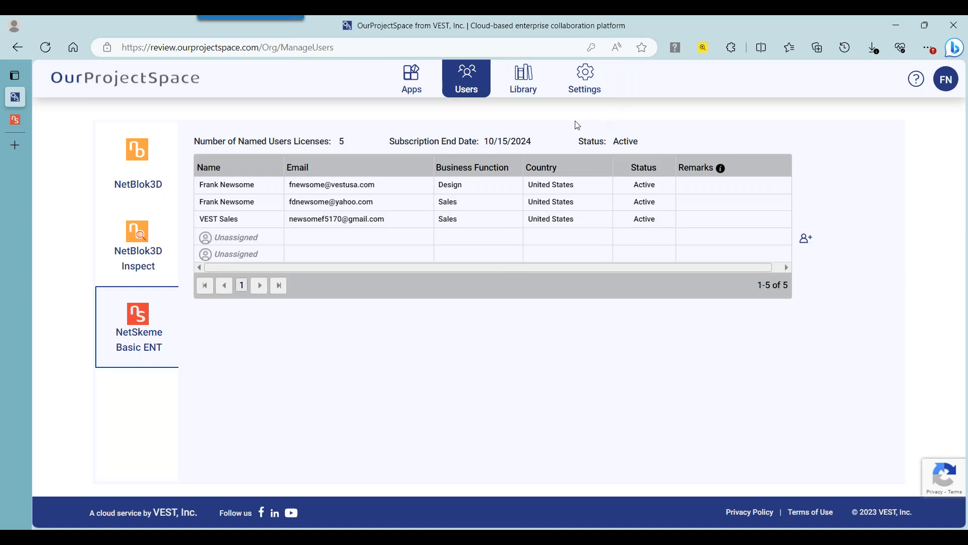
mouse_move(464, 227)
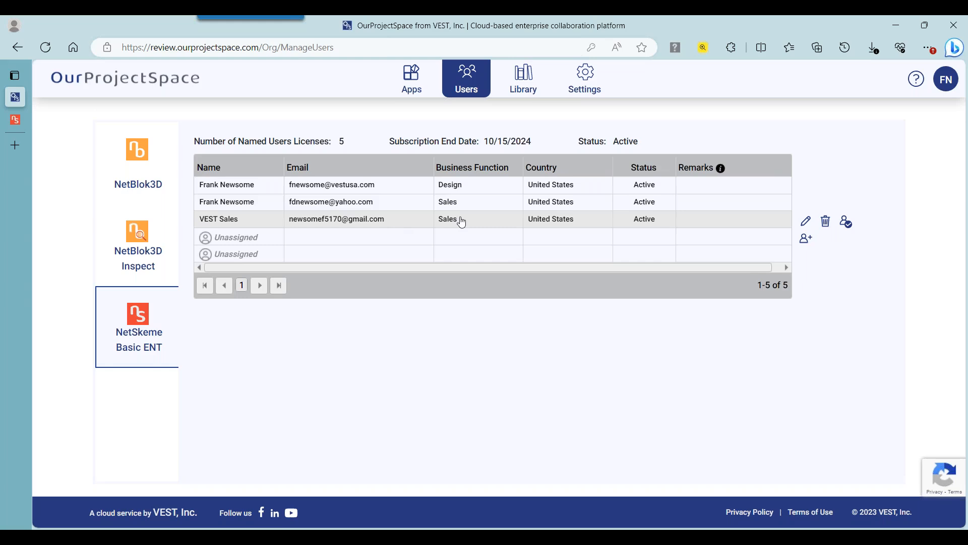
Step: Set the default Item ID text size to 0.15 inch in the NetSkeme application settings and save
left_click(584, 83)
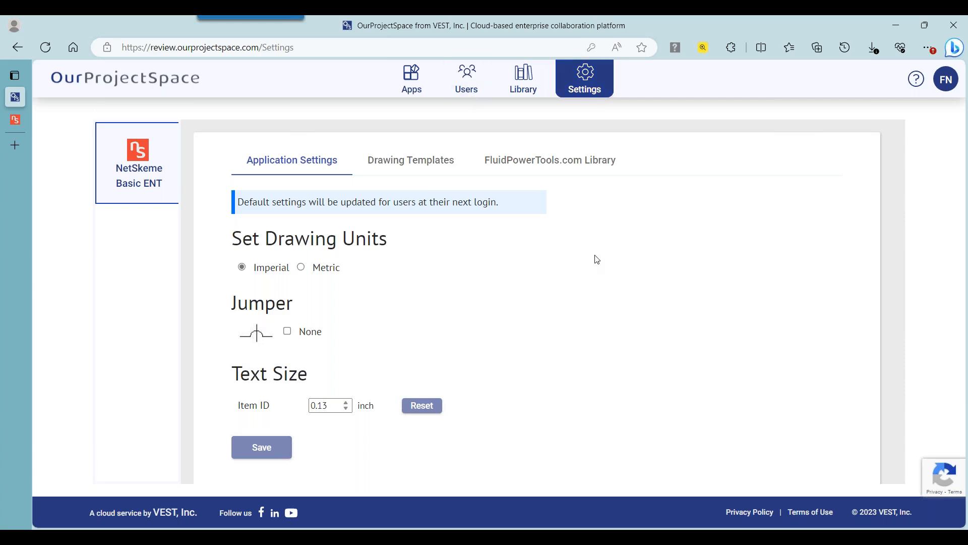
left_click(336, 408)
left_click(346, 403)
left_click(346, 403)
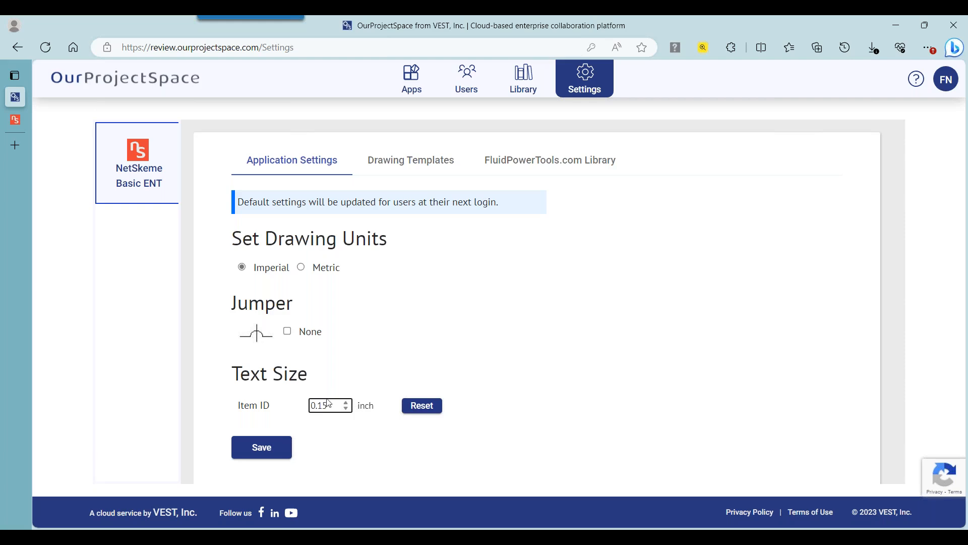
left_click(282, 451)
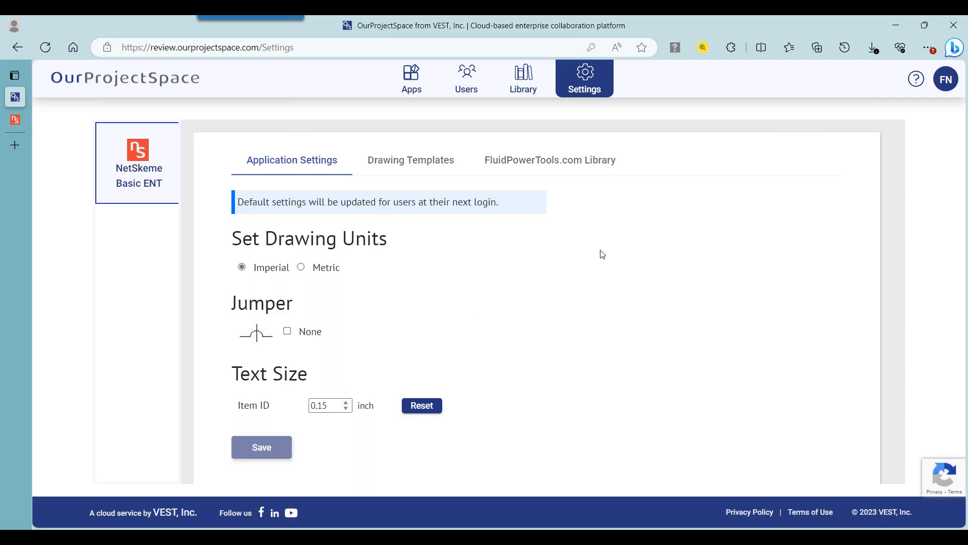
Step: Start a drawing template upload for the imperial A sheet size
left_click(411, 162)
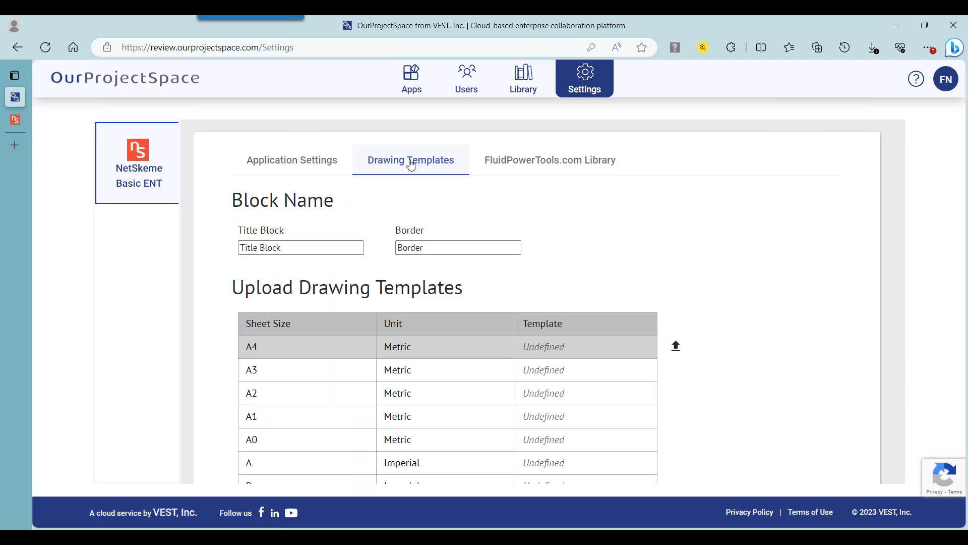
scroll(734, 194, "down", 2)
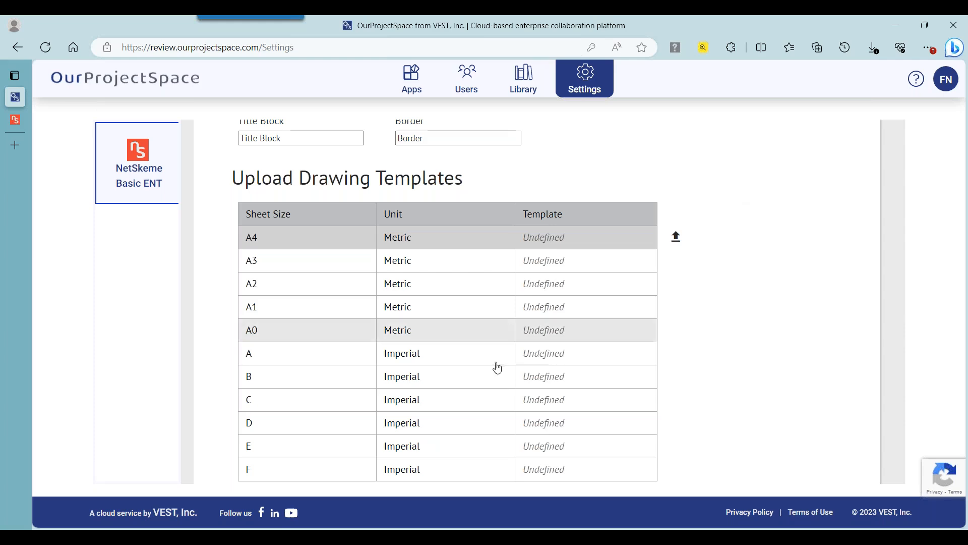
left_click(676, 351)
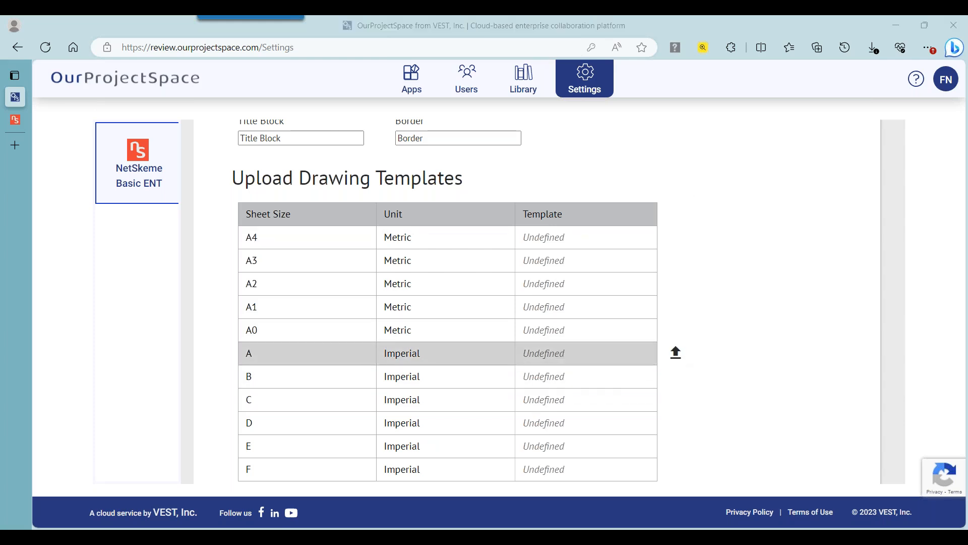
Step: Upload VEST A Size.dwt from the Documents > Webinars > NetSkeme > October 2023 > Templates folder as the A sheet template
scroll(158, 217, "up", 6)
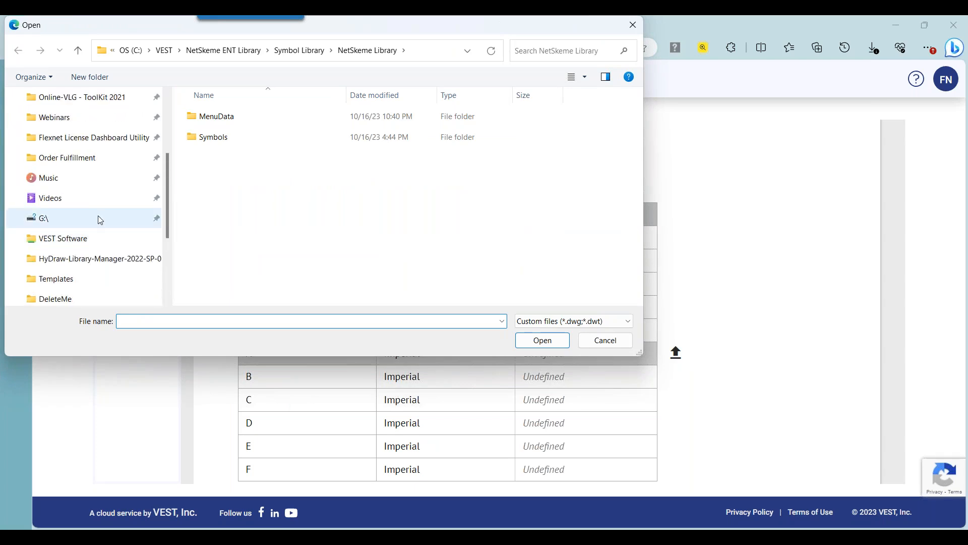
left_click(65, 199)
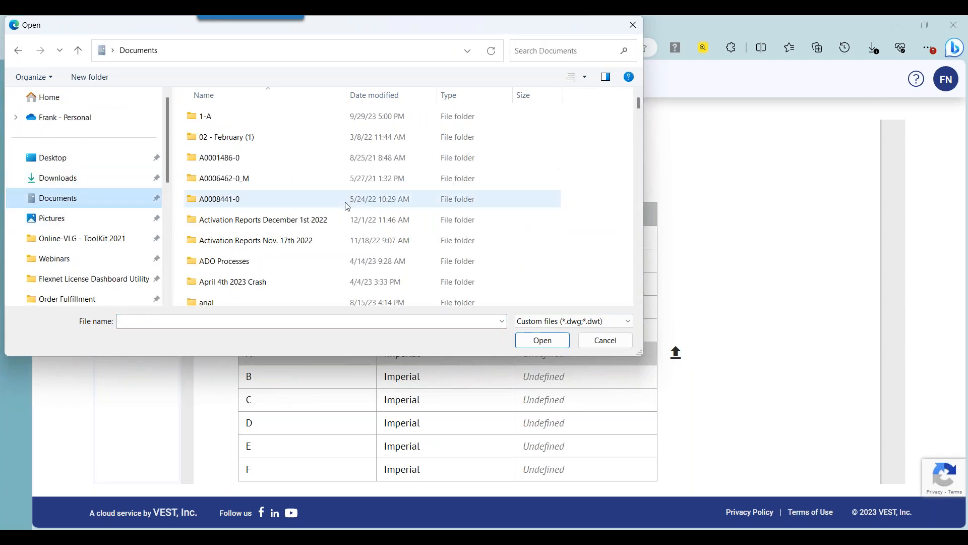
left_click(270, 178)
key("w")
double_click(250, 115)
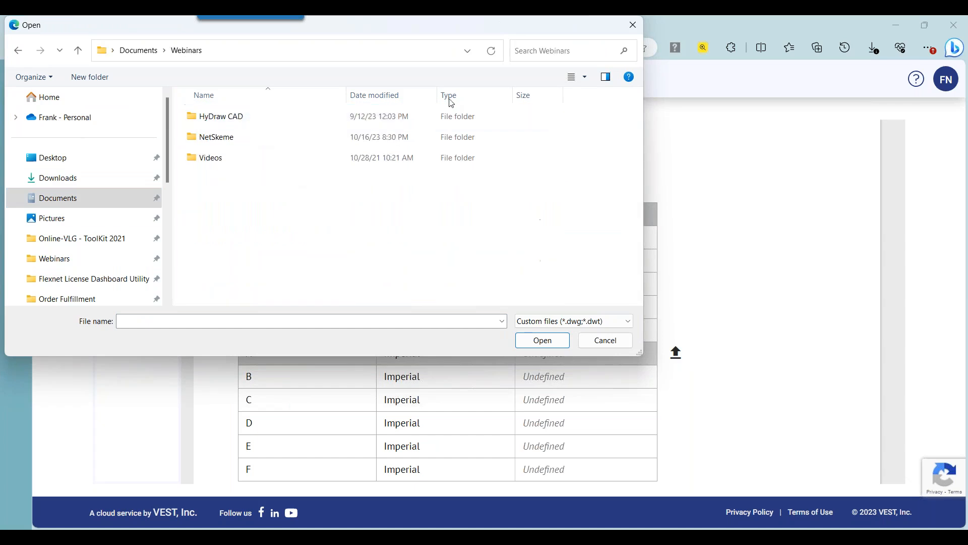
double_click(239, 137)
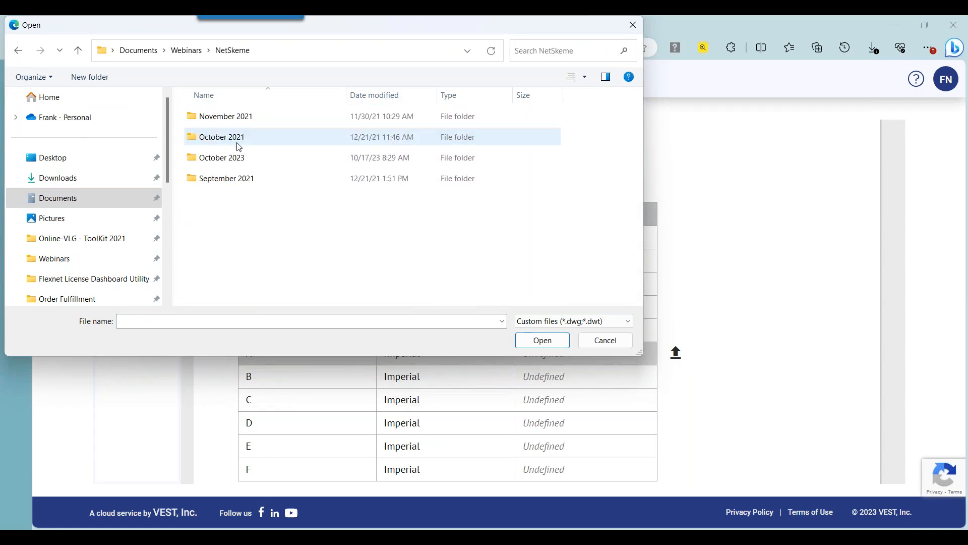
left_click(256, 163)
double_click(256, 166)
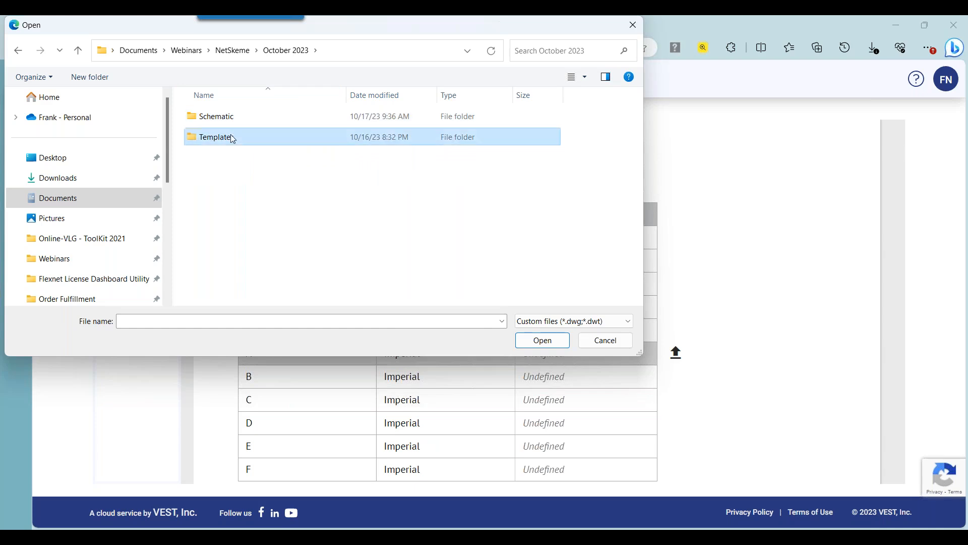
double_click(232, 137)
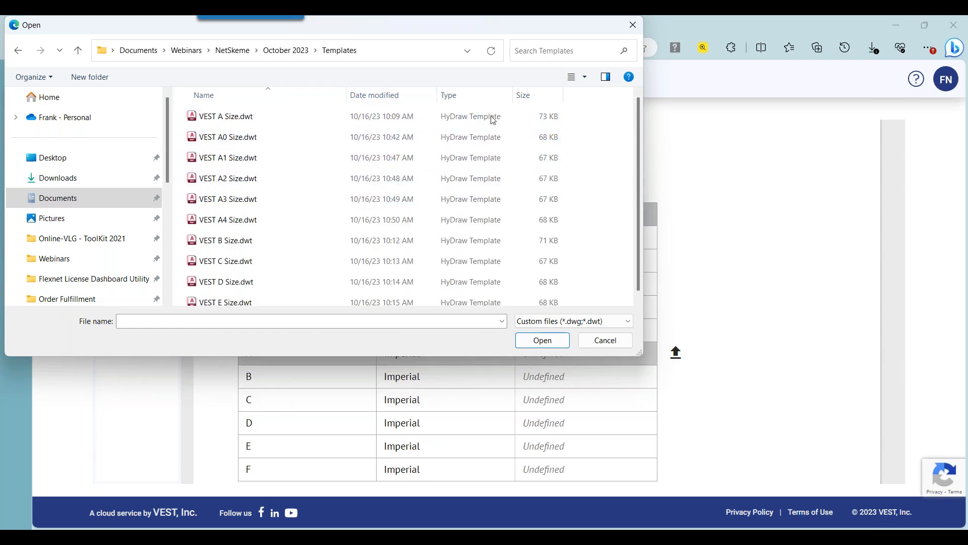
left_click(246, 117)
left_click(549, 341)
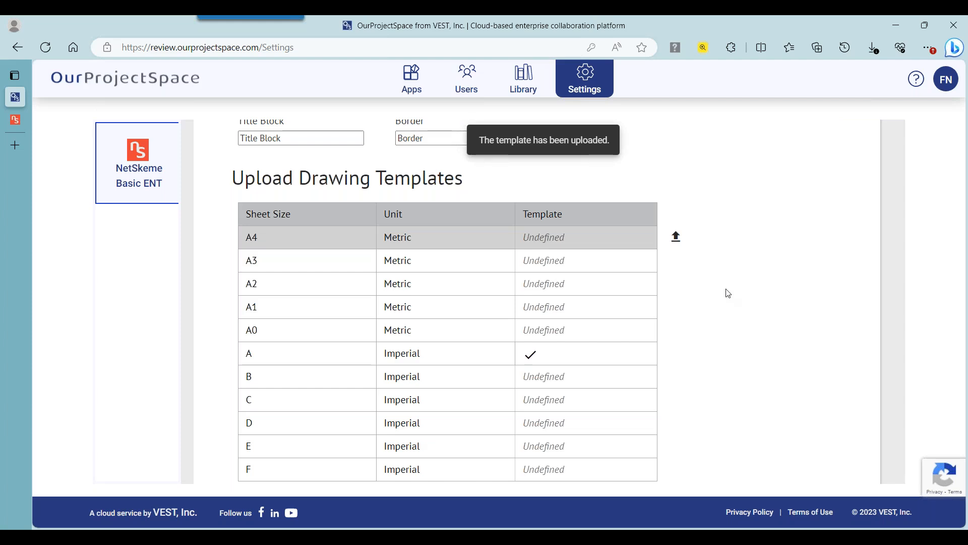
Step: Upload VEST B Size.dwt as the drawing template for the imperial B sheet size
left_click(607, 373)
left_click(676, 377)
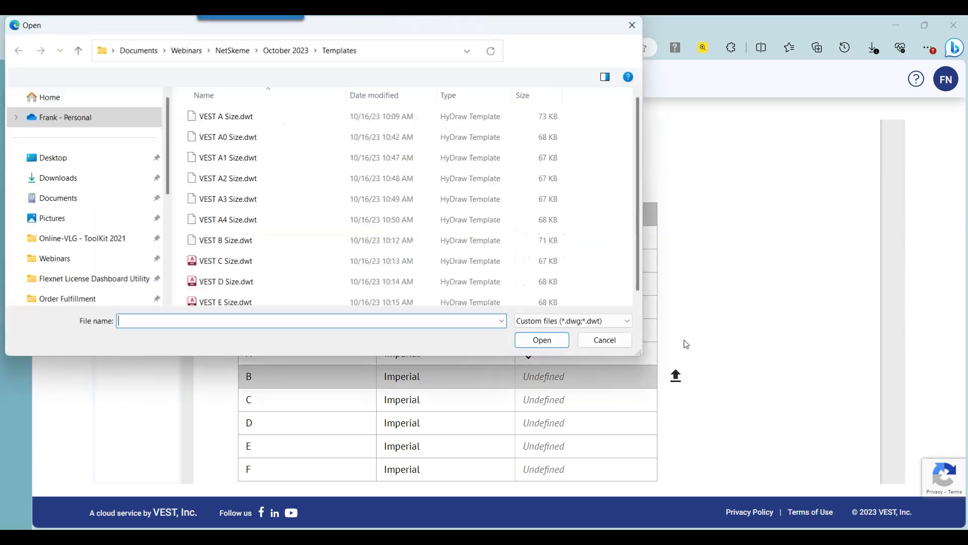
left_click(254, 243)
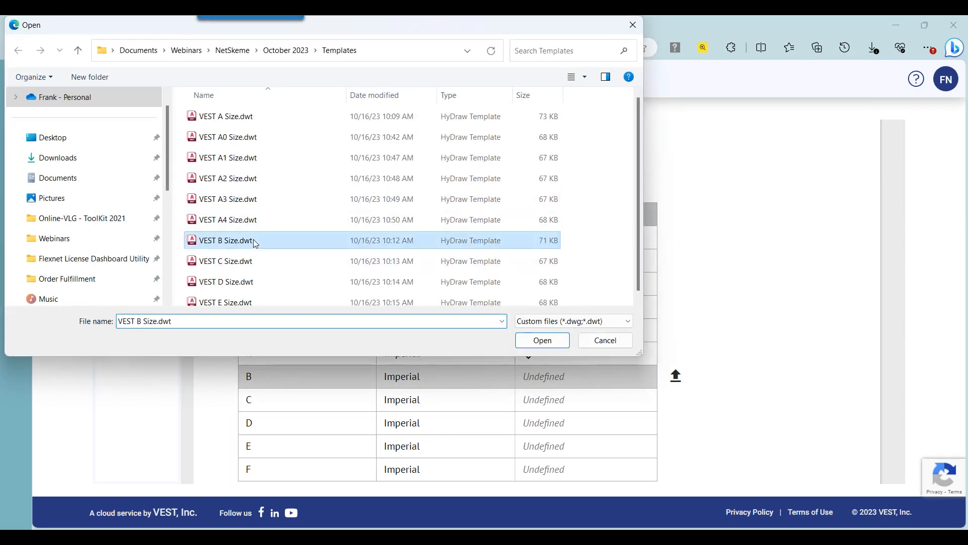
left_click(543, 340)
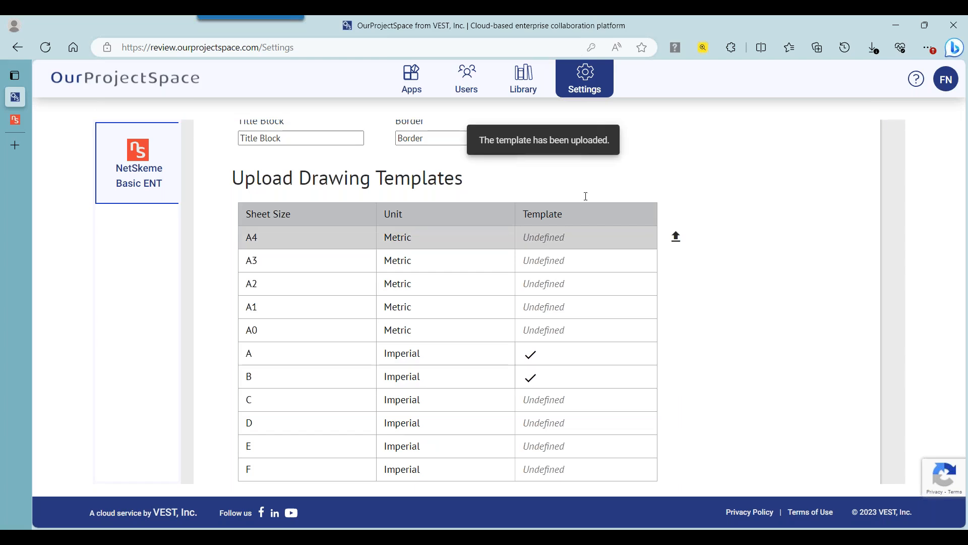
Step: Exclude ATOS and Argo-Hytos from the preferred manufacturers of the FluidPowerTools.com library and save the selection
scroll(789, 264, "up", 2)
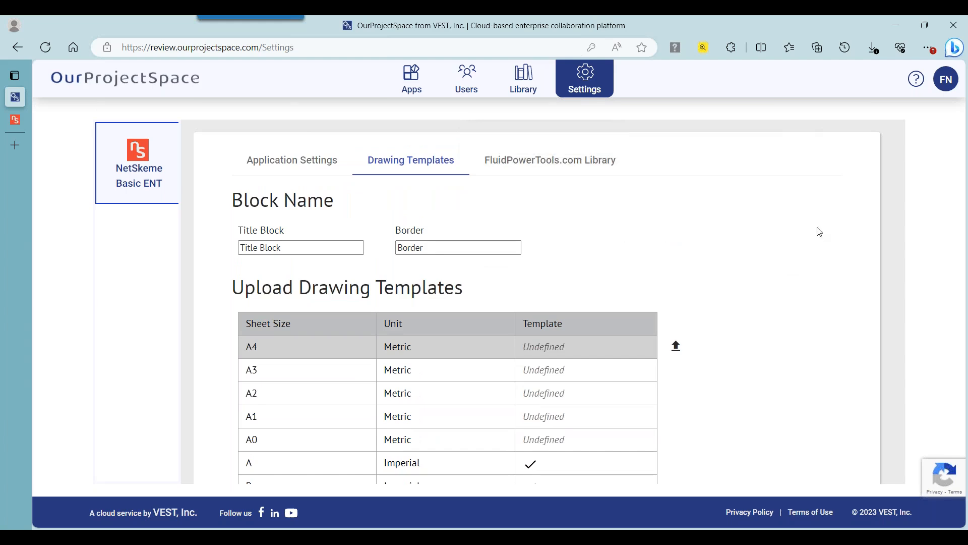
scroll(819, 218, "down", 2)
scroll(821, 218, "up", 2)
left_click(565, 170)
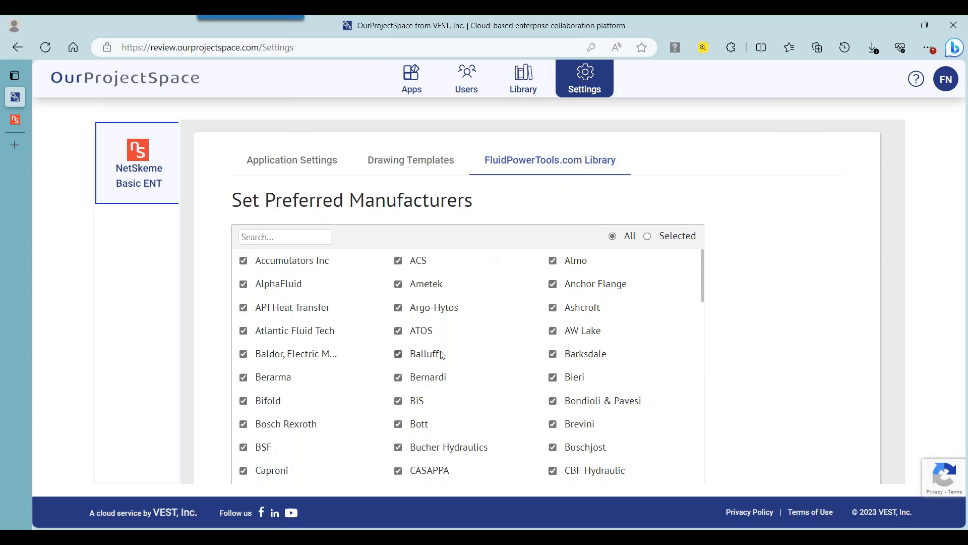
left_click(398, 332)
left_click(398, 308)
scroll(837, 249, "down", 2)
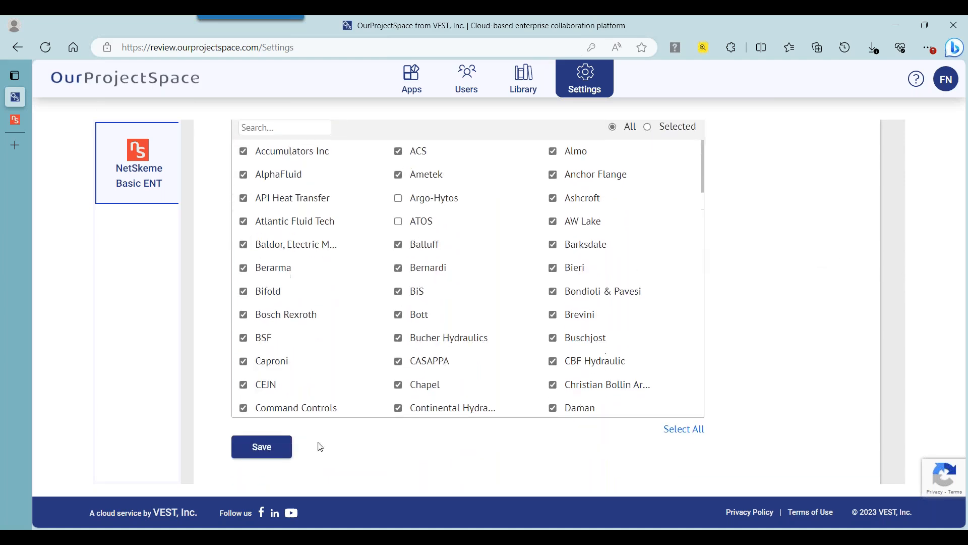
left_click(256, 460)
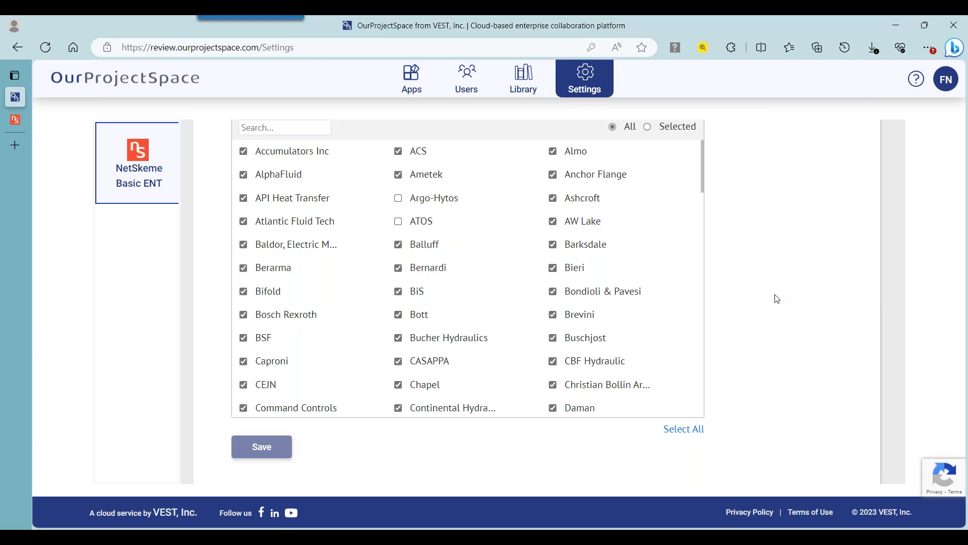
Step: Examine the NetSkeme library's release log and return to the library deployment page
left_click(524, 80)
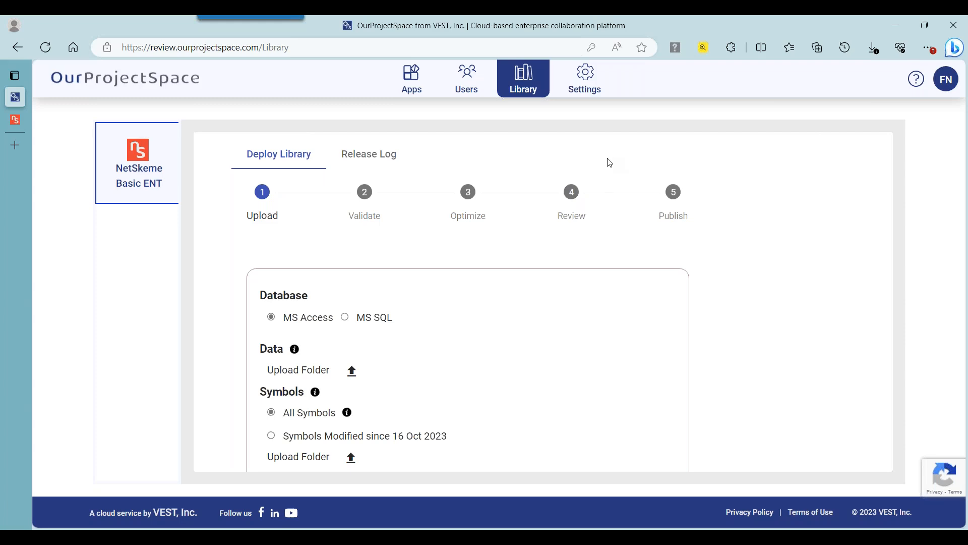
left_click(364, 159)
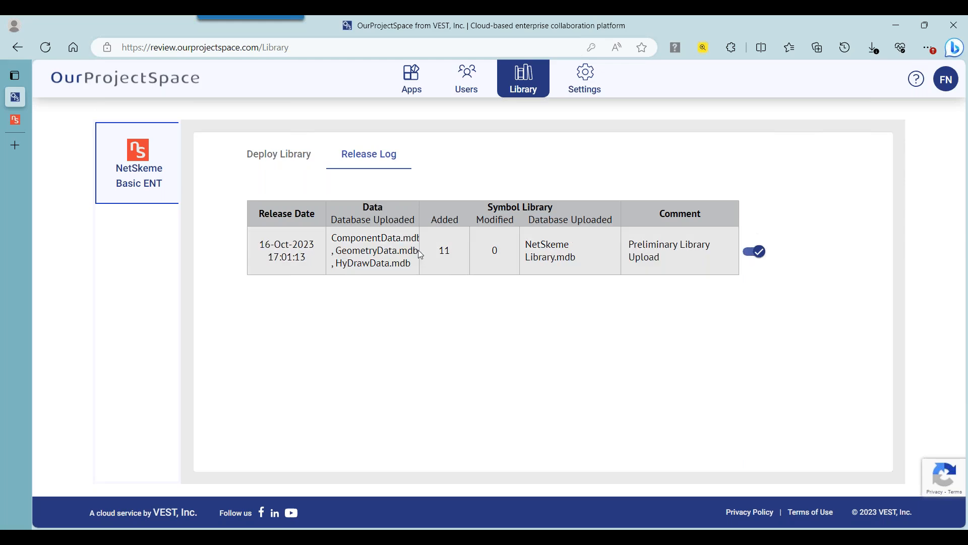
left_click(289, 160)
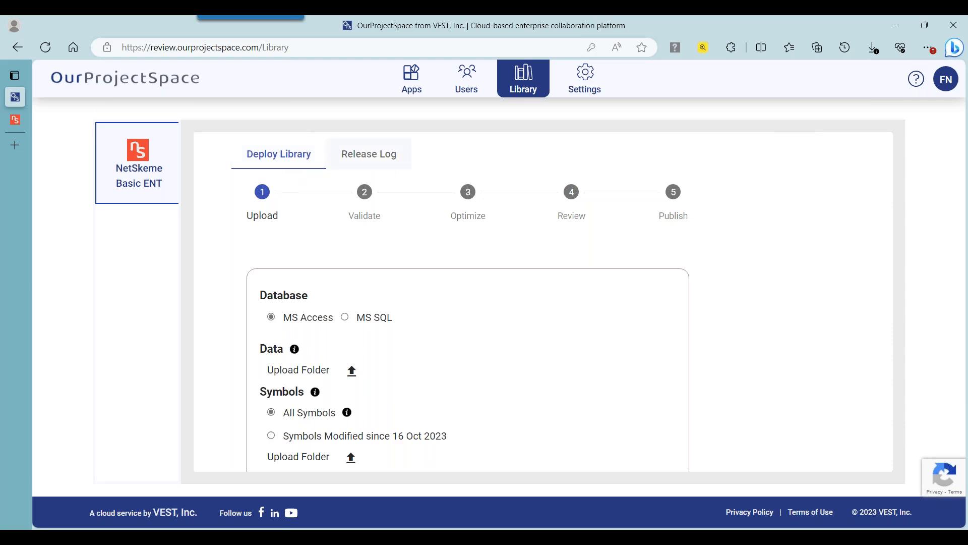
Step: Start the library's data folder upload with the MS Access database and browse to C: > VEST > NetSkeme ENT Library
scroll(684, 192, "down", 2)
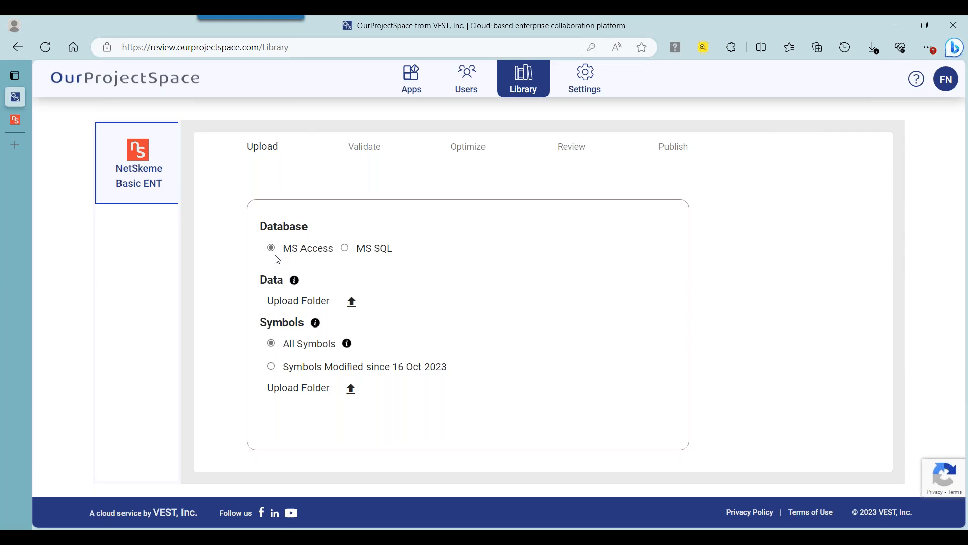
left_click(352, 302)
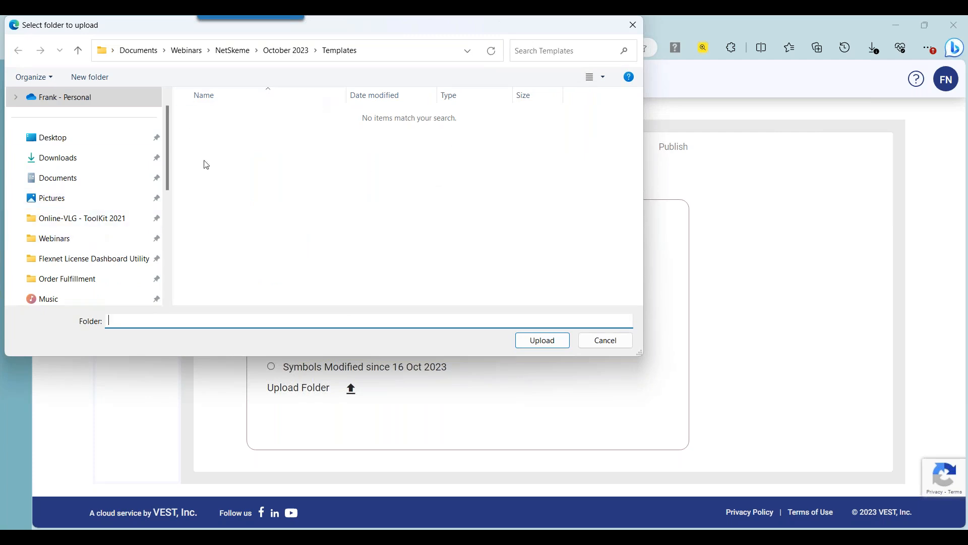
scroll(83, 191, "down", 3)
scroll(83, 191, "down", 2)
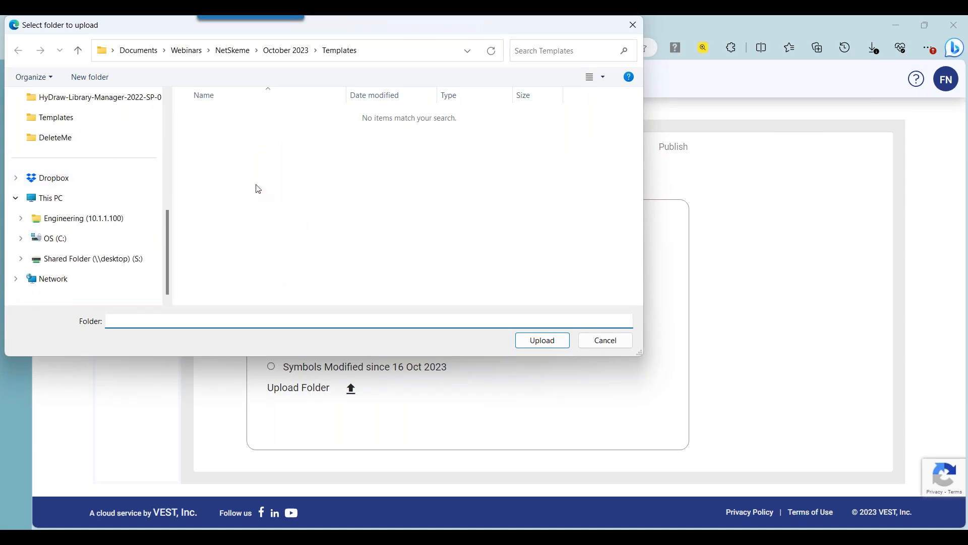
left_click(103, 241)
scroll(343, 198, "down", 4)
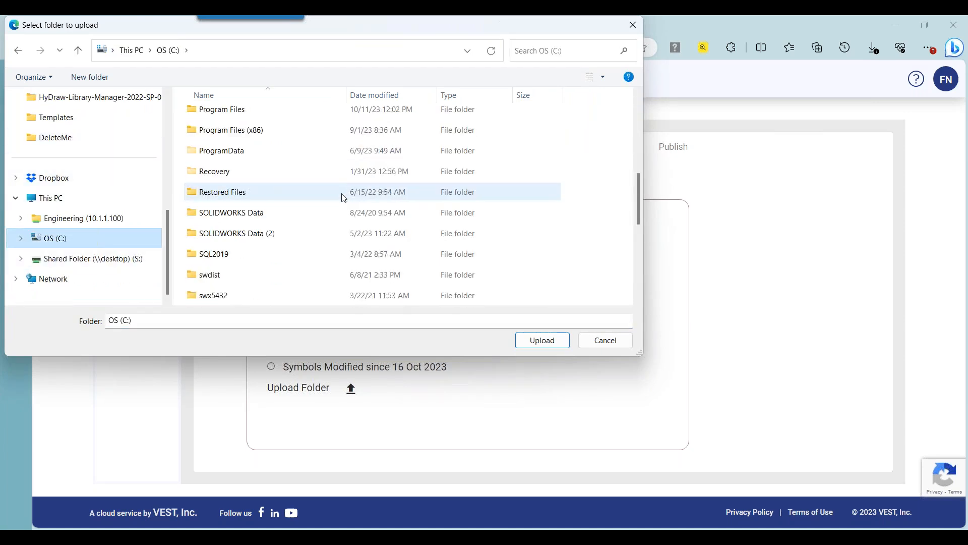
left_click(334, 213)
key("v")
double_click(258, 278)
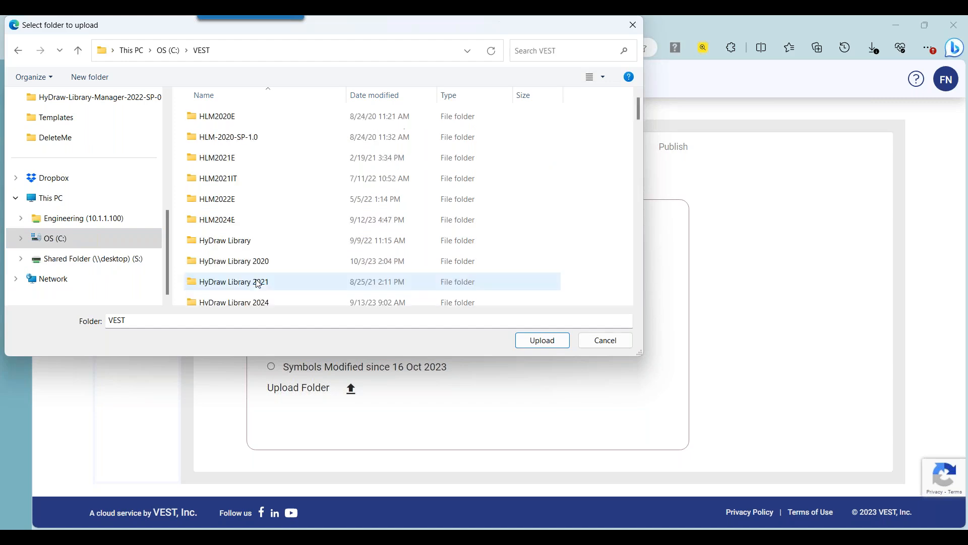
scroll(353, 203, "down", 3)
key("n")
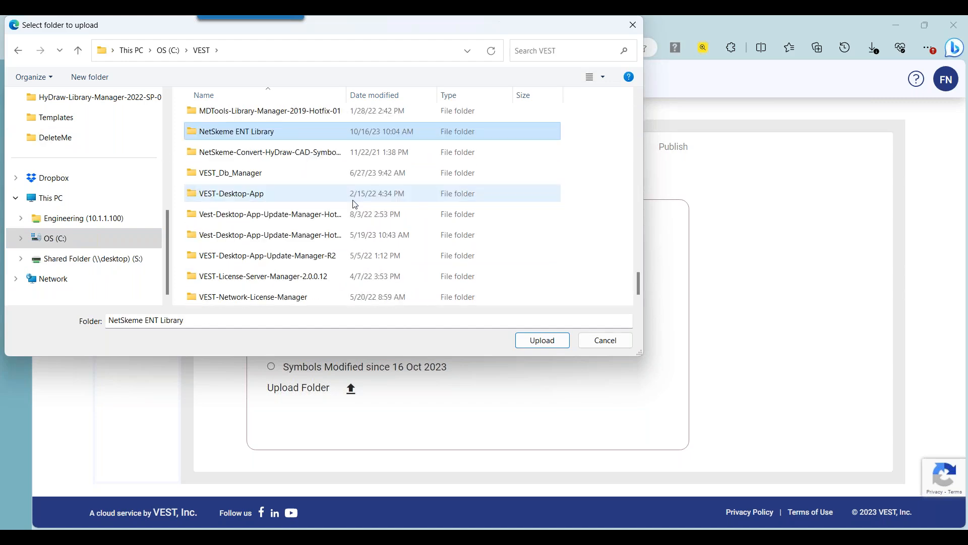
double_click(266, 132)
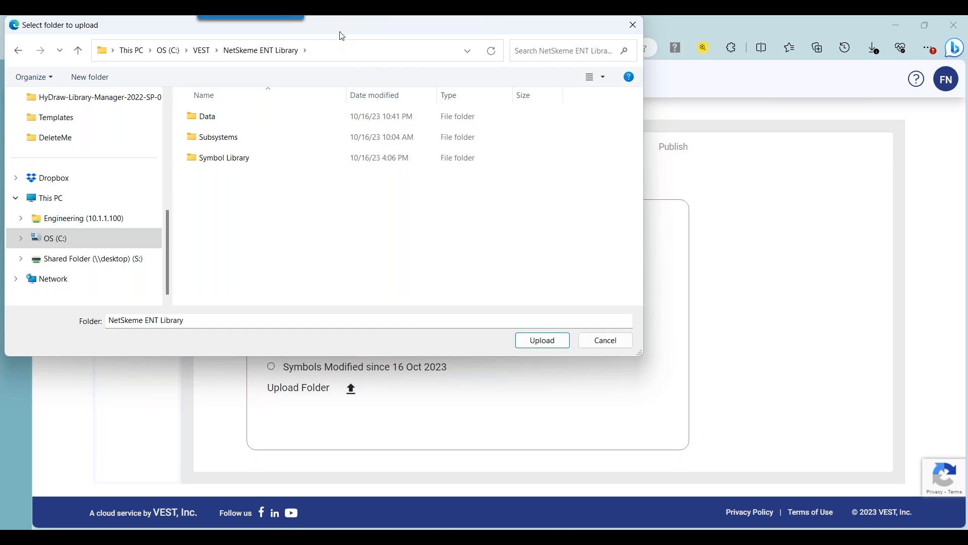
Step: Upload the Data folder from NetSkeme ENT Library to the site as the library data
left_click_drag(342, 35, 577, 74)
left_click_drag(680, 79, 648, 82)
left_click(336, 327)
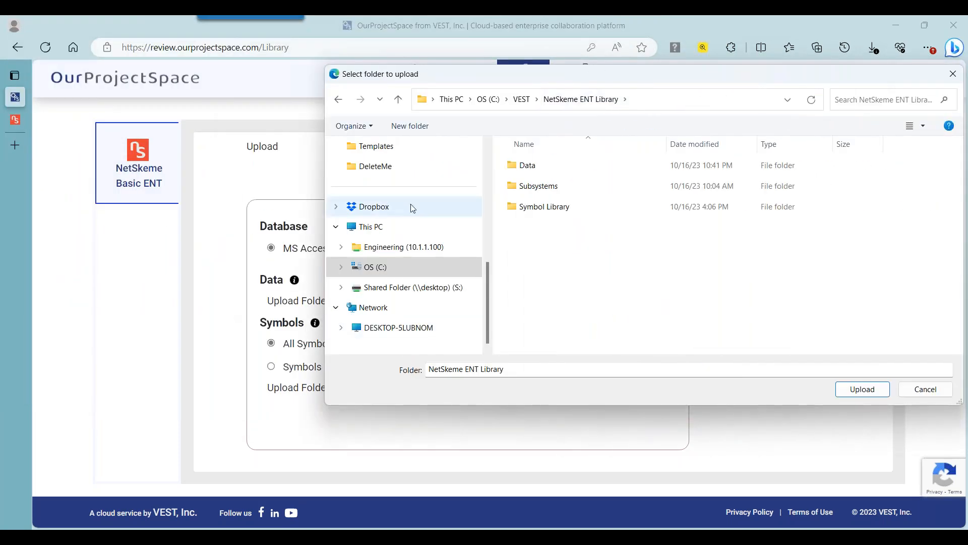
left_click(545, 165)
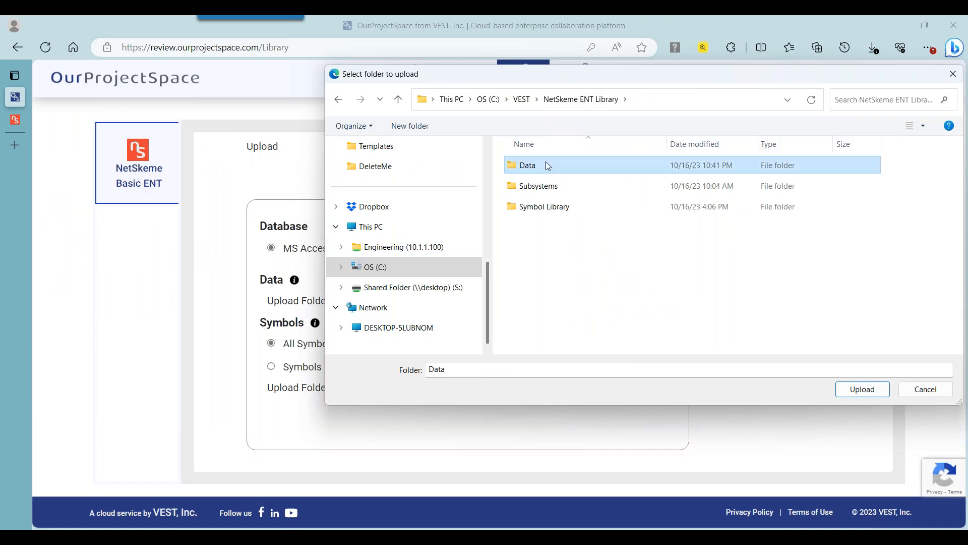
left_click(862, 390)
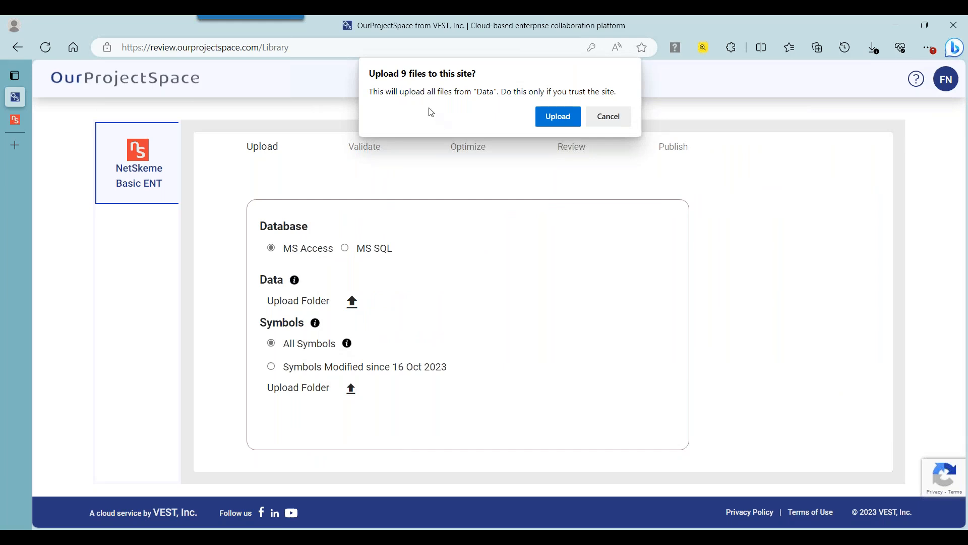
left_click(543, 117)
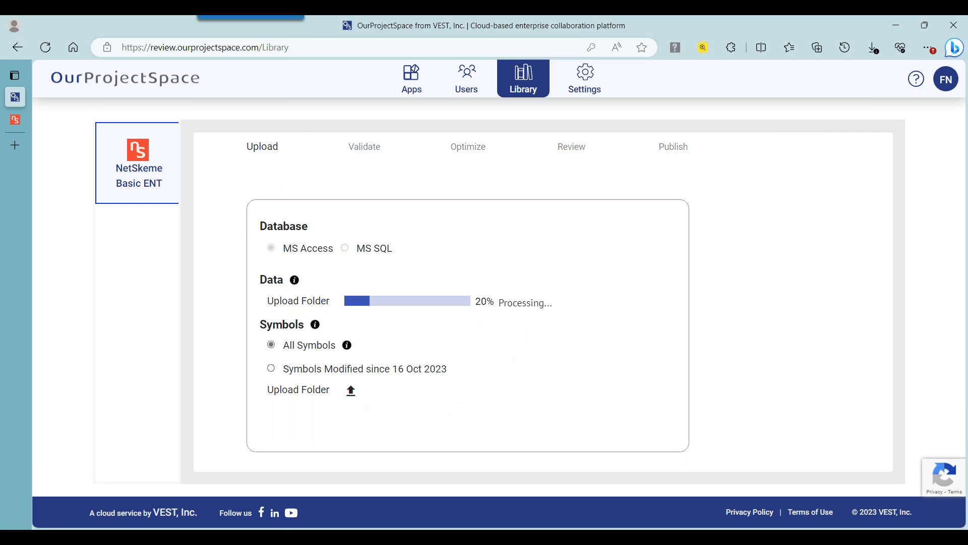
Step: Upload the NetSkeme Library folder from NetSkeme ENT Library > Symbol Library as the symbols, keeping All Symbols selected
left_click(351, 391)
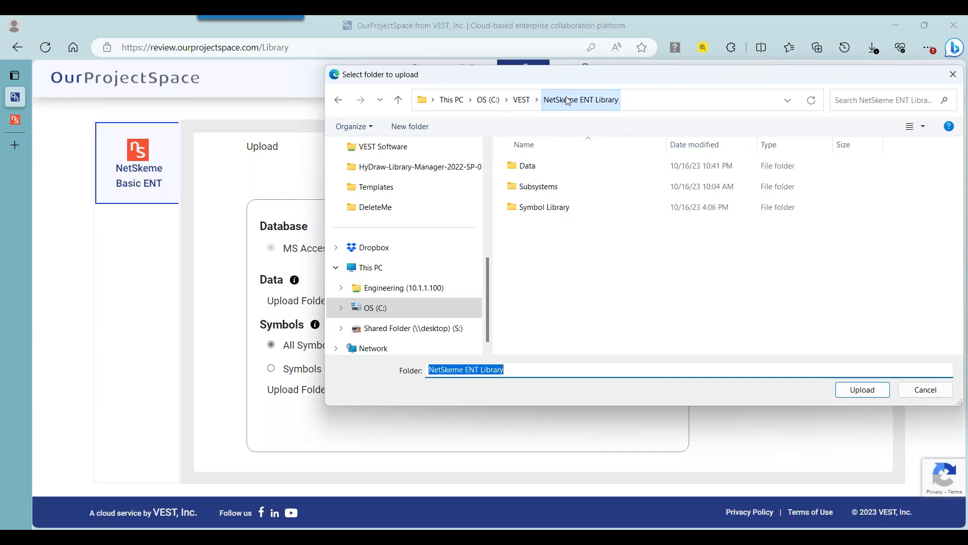
double_click(562, 214)
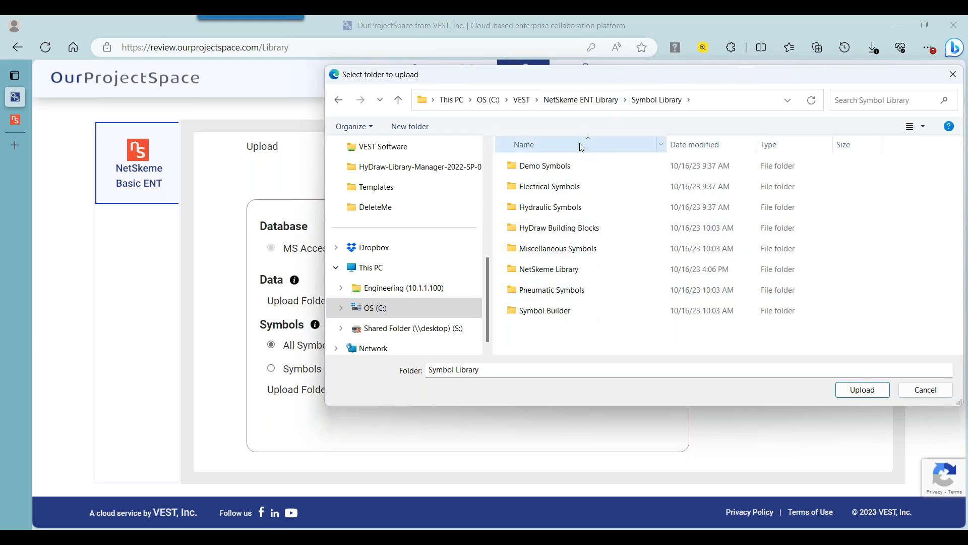
left_click(603, 275)
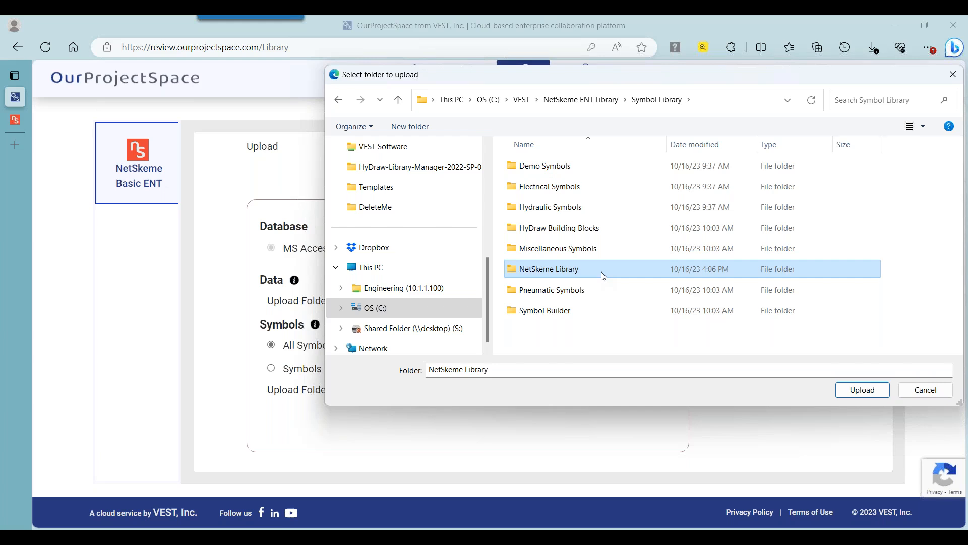
left_click(861, 389)
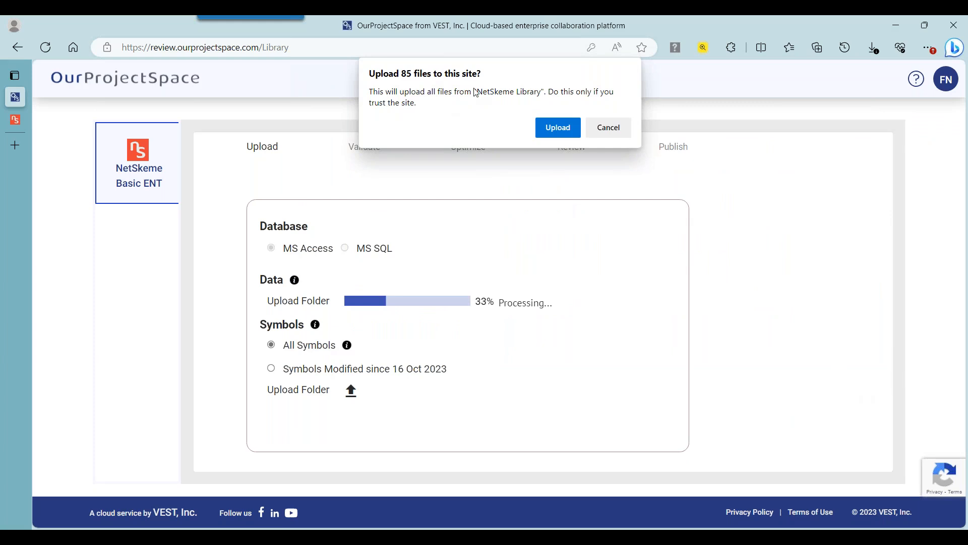
left_click(574, 128)
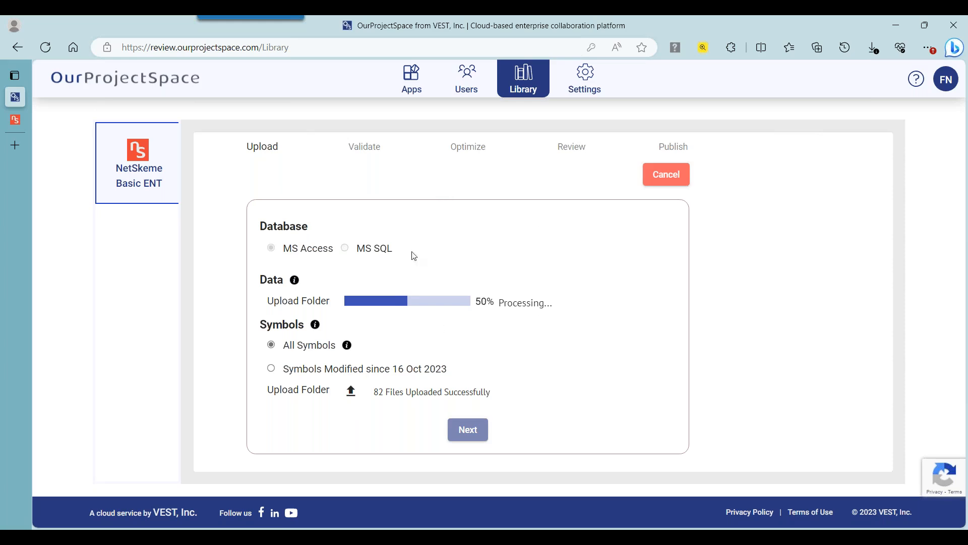
Step: Switch to NetSkeme, sign in with the prefilled credentials, and start a new drawing without saving the current one
left_click(18, 122)
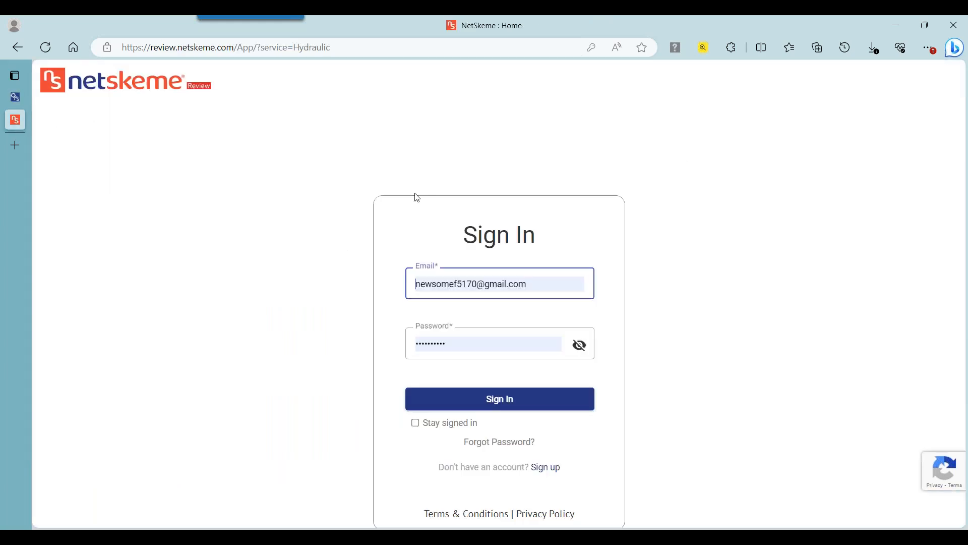
left_click(497, 397)
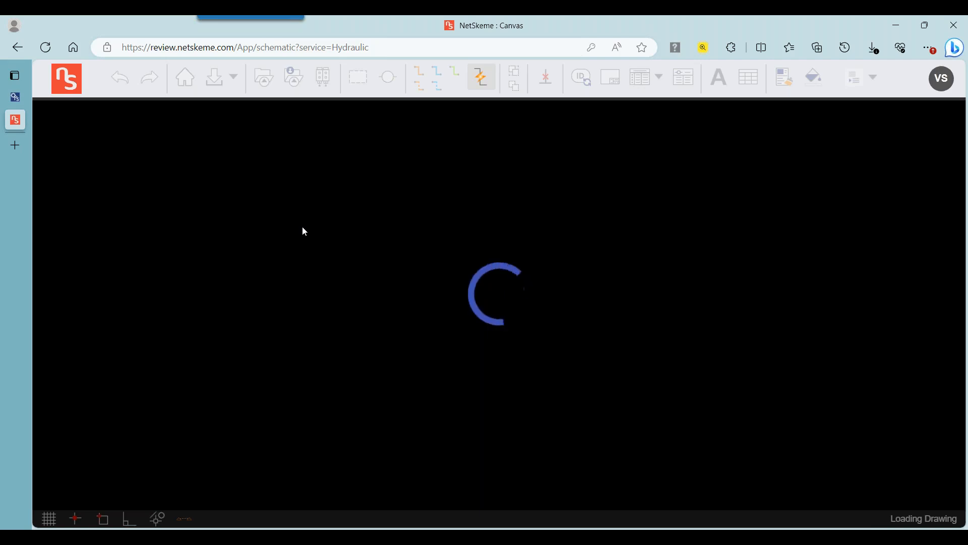
left_click(184, 78)
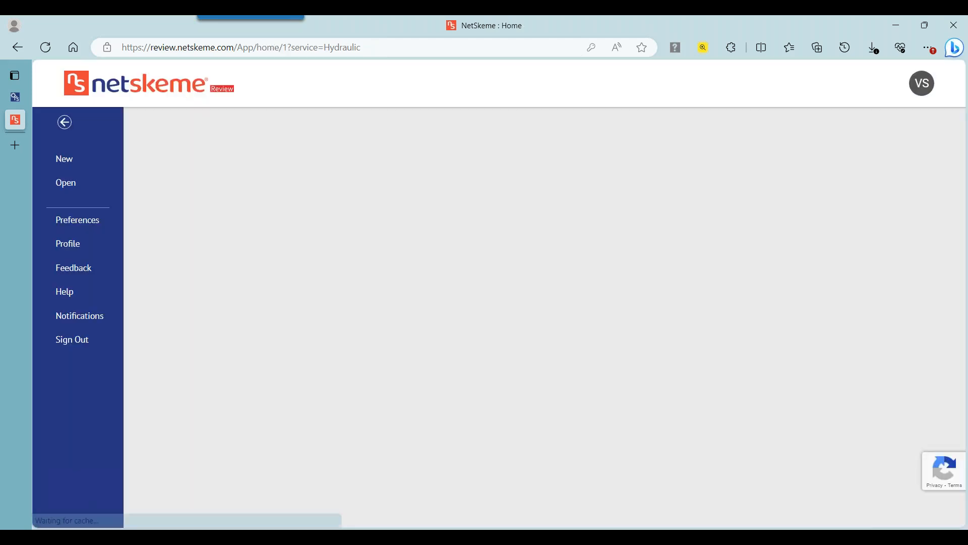
left_click(81, 161)
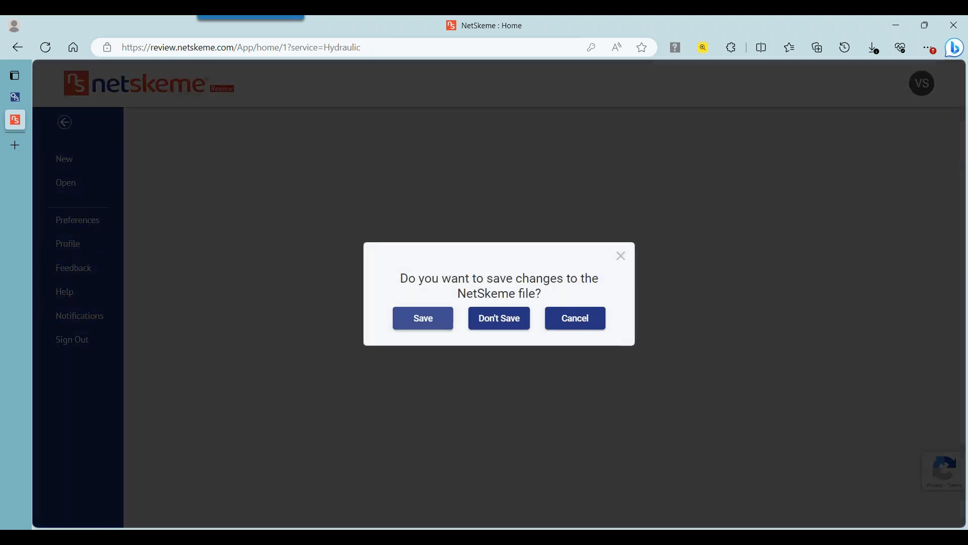
left_click(504, 318)
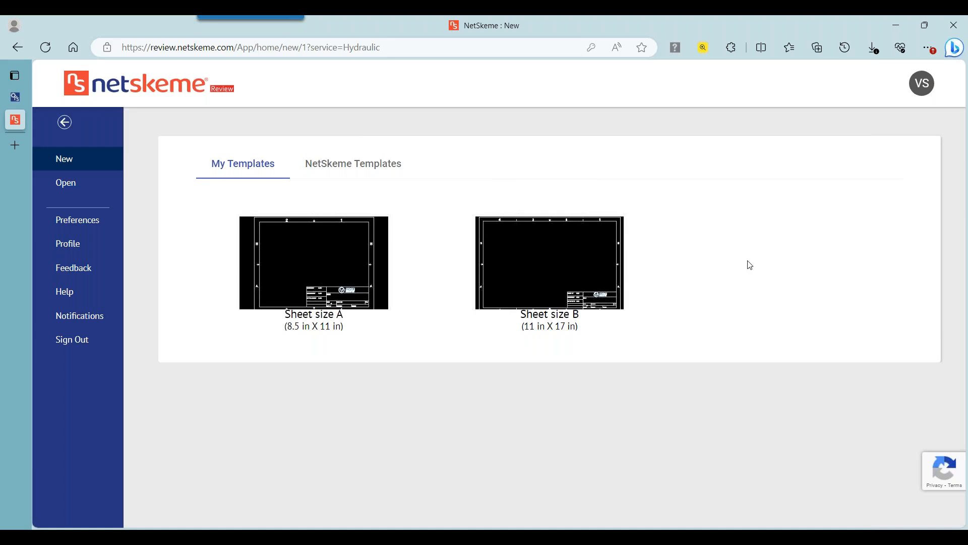
Step: Compare the NetSkeme templates with the custom ones and create the drawing from the custom Sheet size A (8.5 in X 11 in) template
left_click(390, 159)
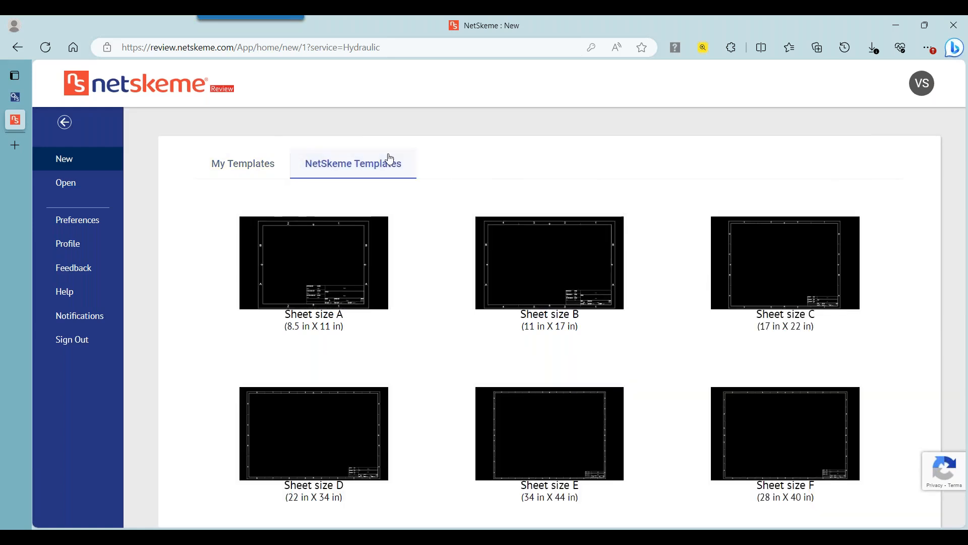
left_click(270, 157)
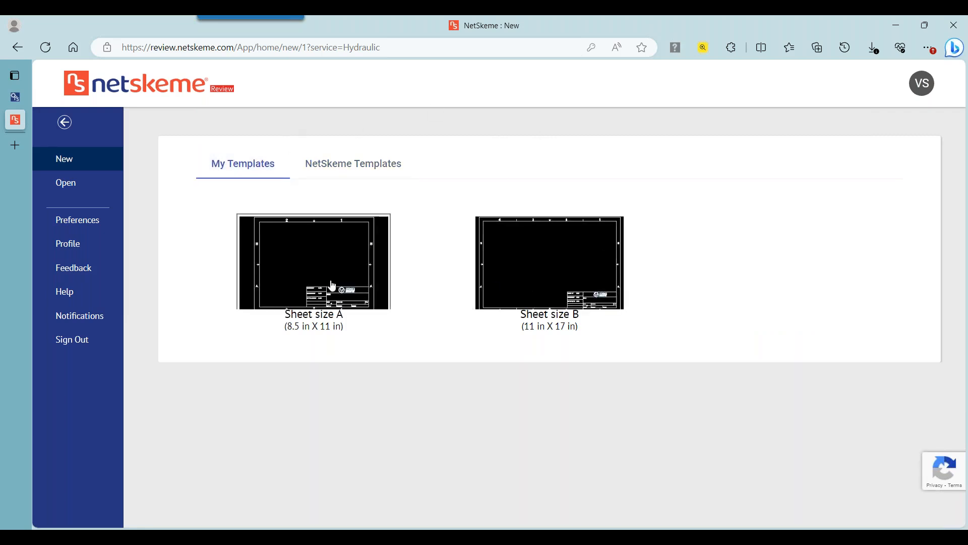
left_click(328, 281)
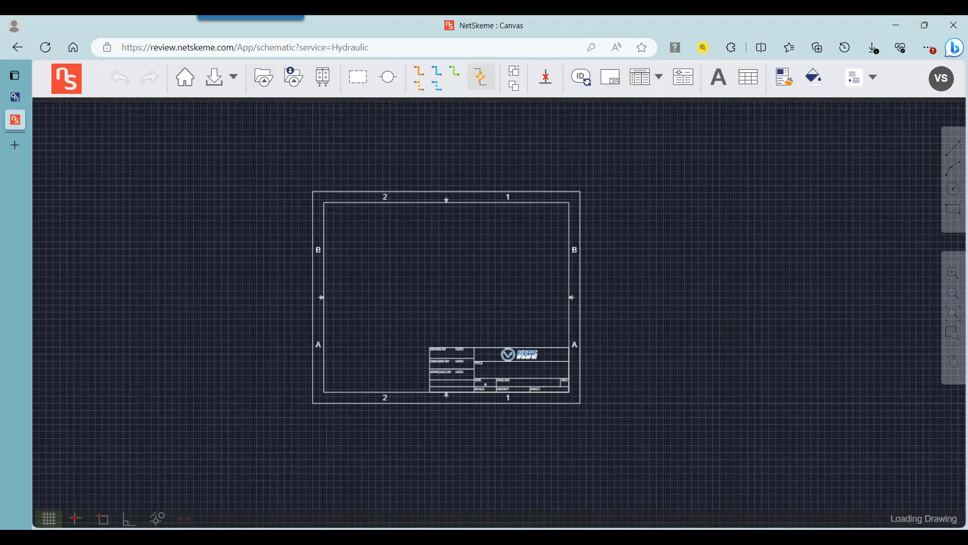
scroll(382, 295, "up", 3)
left_click_drag(567, 287, 476, 243)
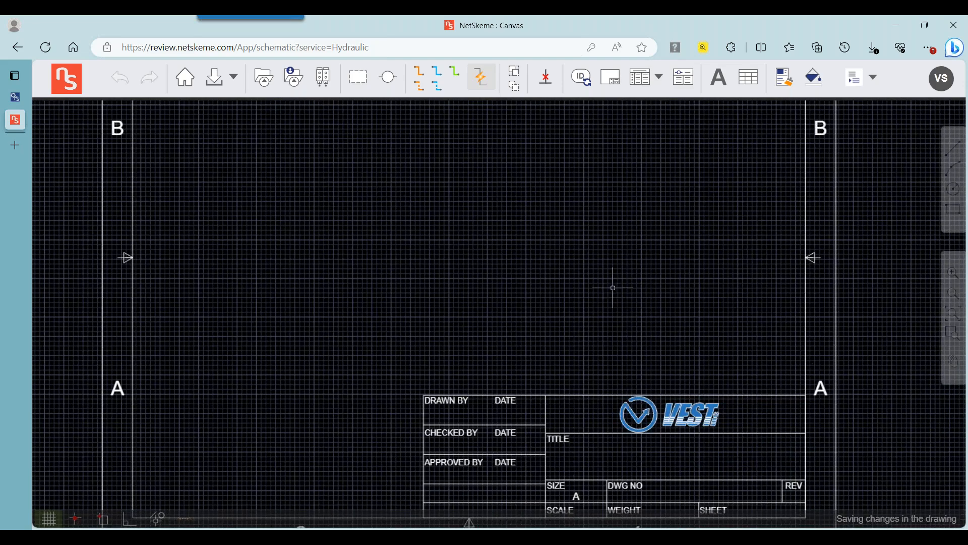
scroll(613, 283, "down", 1)
left_click_drag(555, 266, 476, 335)
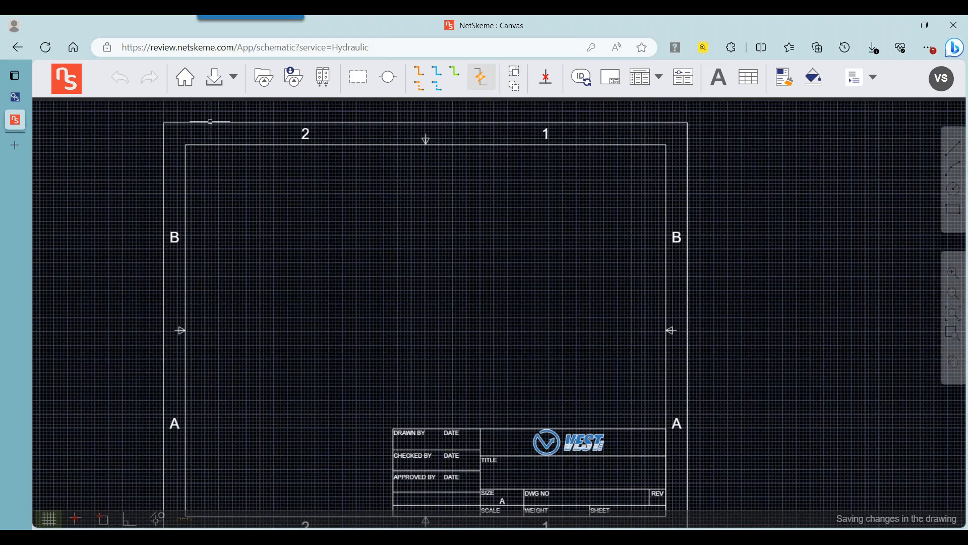
Step: Browse My Corporate Library for Surface Mounted relief valves and Single Solenoid directional control valves
left_click(263, 80)
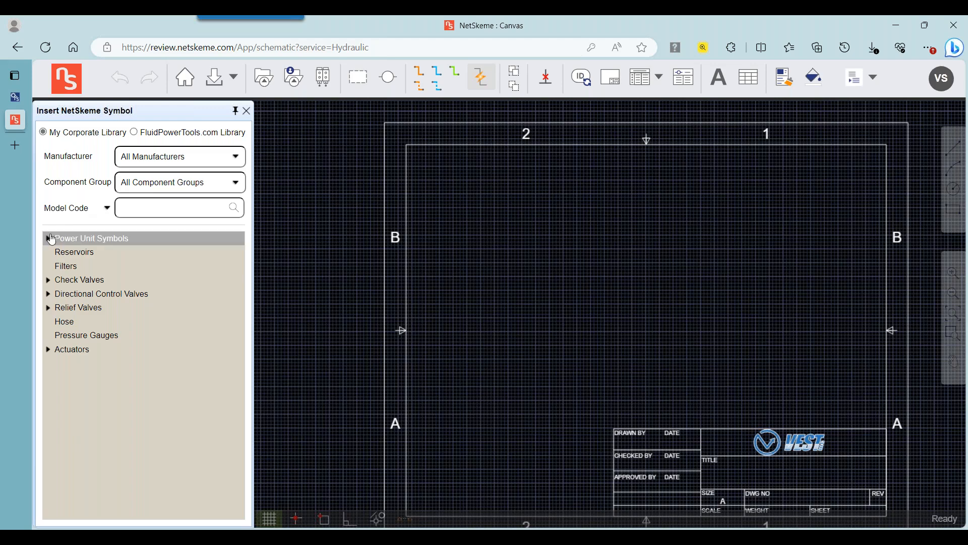
left_click(53, 308)
left_click(81, 323)
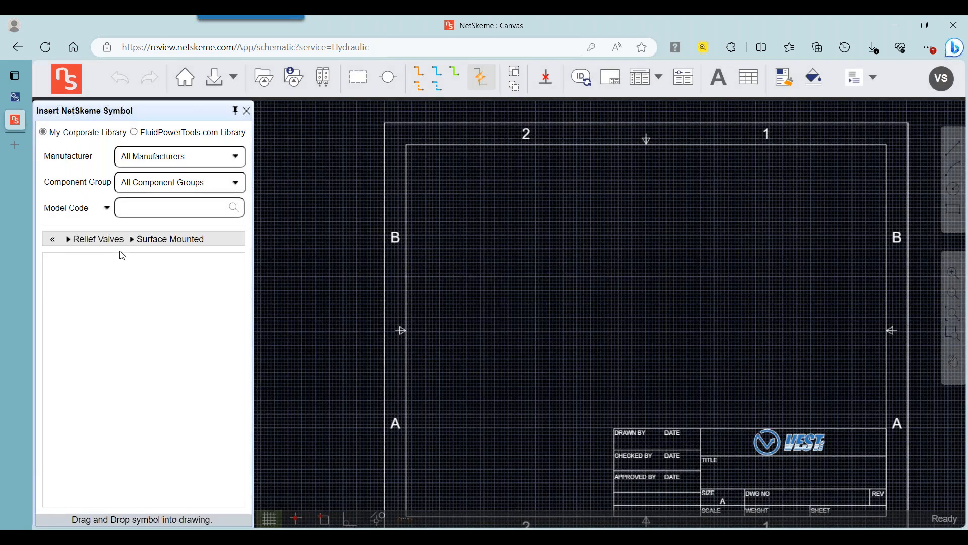
left_click(97, 242)
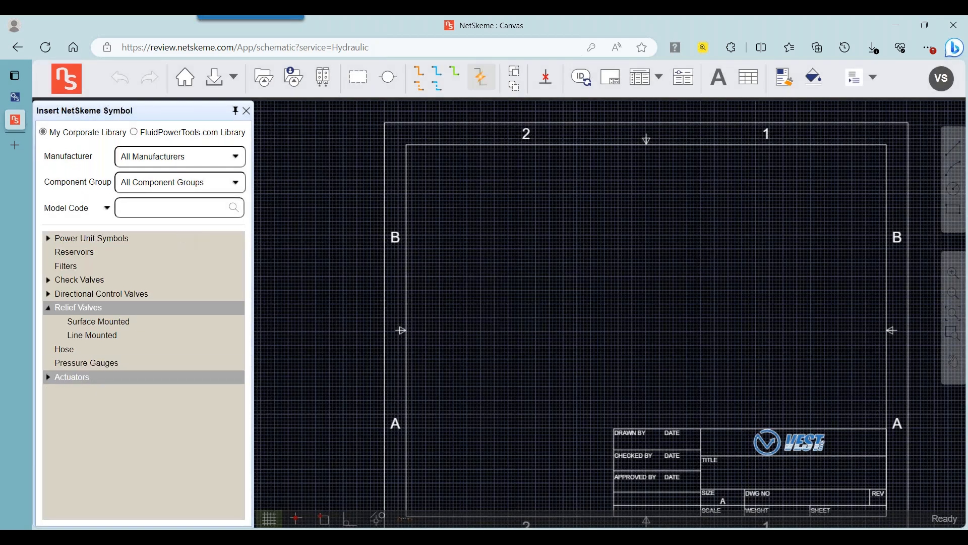
left_click(48, 294)
left_click(103, 308)
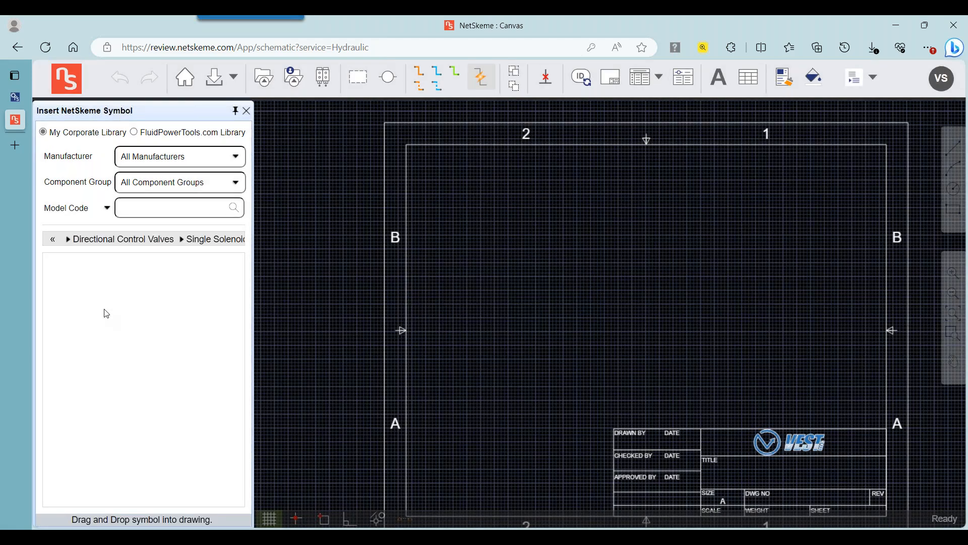
left_click(106, 245)
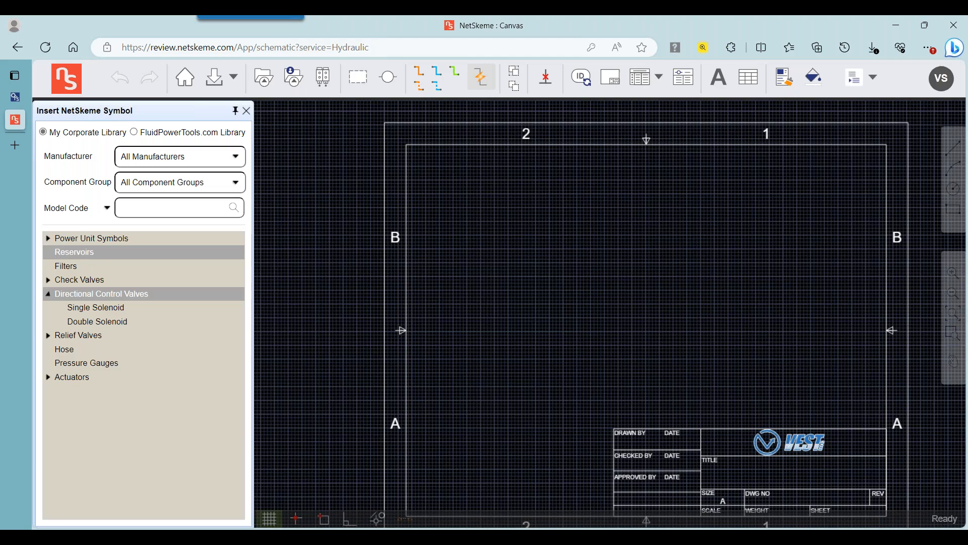
Step: Insert the single pump symbol from Power Unit Symbols > Pump into zone B of the drawing sheet
left_click(69, 239)
left_click(70, 253)
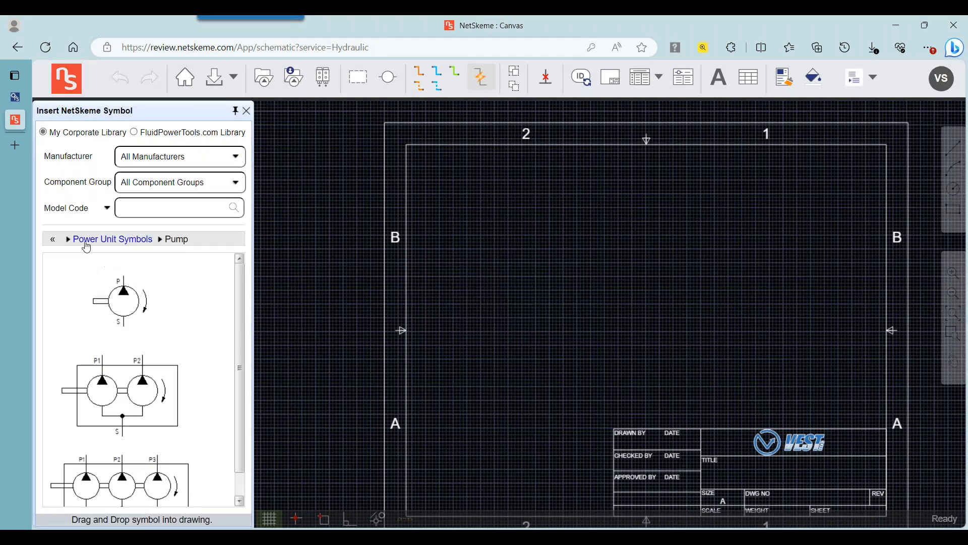
left_click_drag(128, 298, 577, 272)
left_click_drag(504, 308, 433, 277)
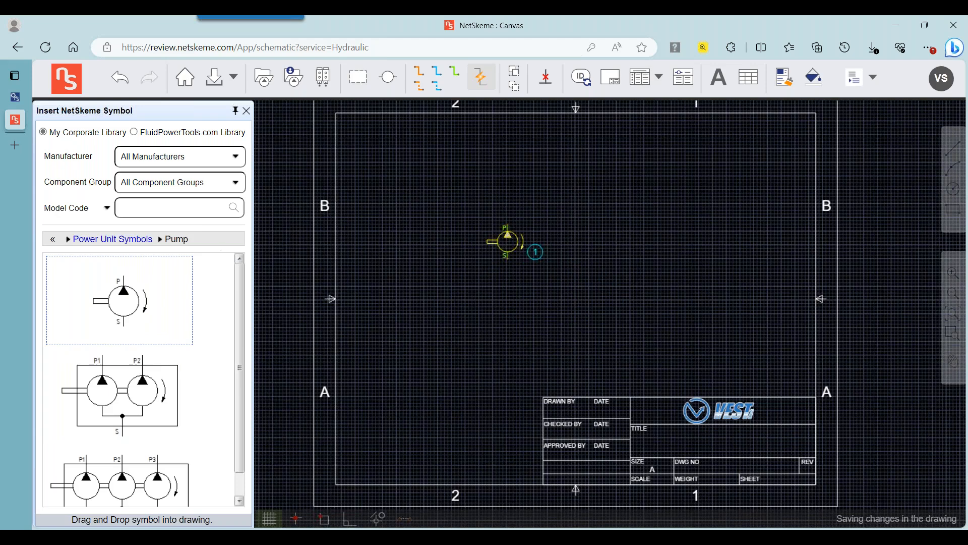
Step: Review the model properties of the pump symbol in the drawing, down to Thru-Shaft Length, and close them without changes
double_click(507, 241)
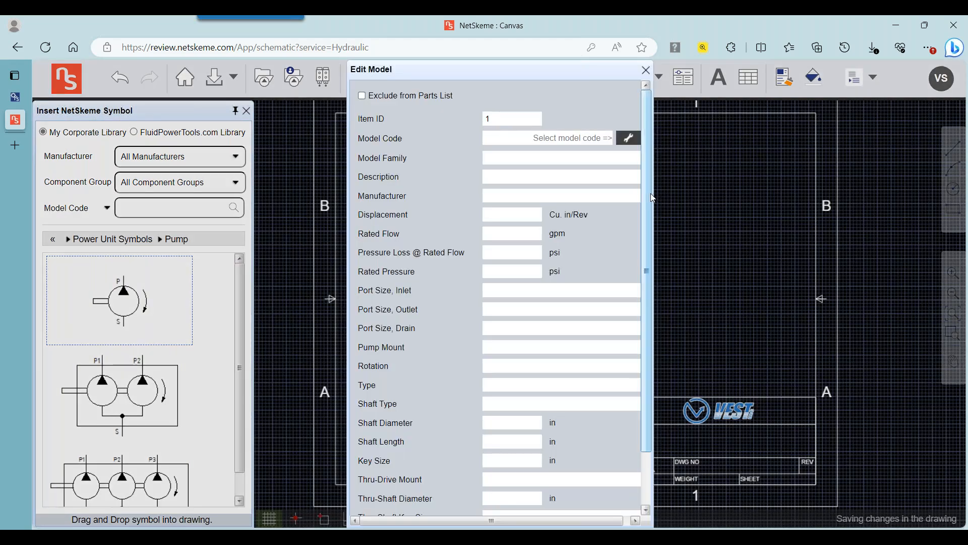
left_click_drag(651, 197, 657, 225)
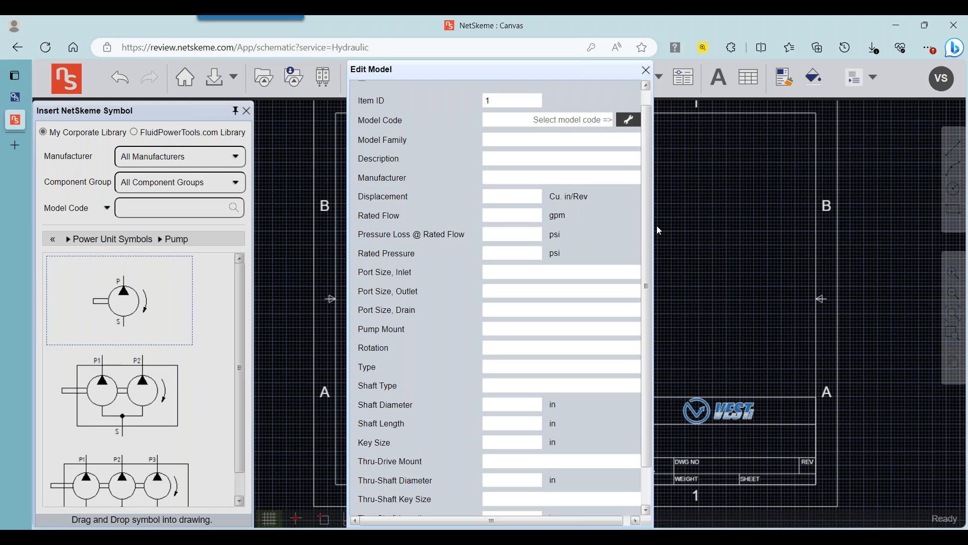
scroll(624, 237, "down", 2)
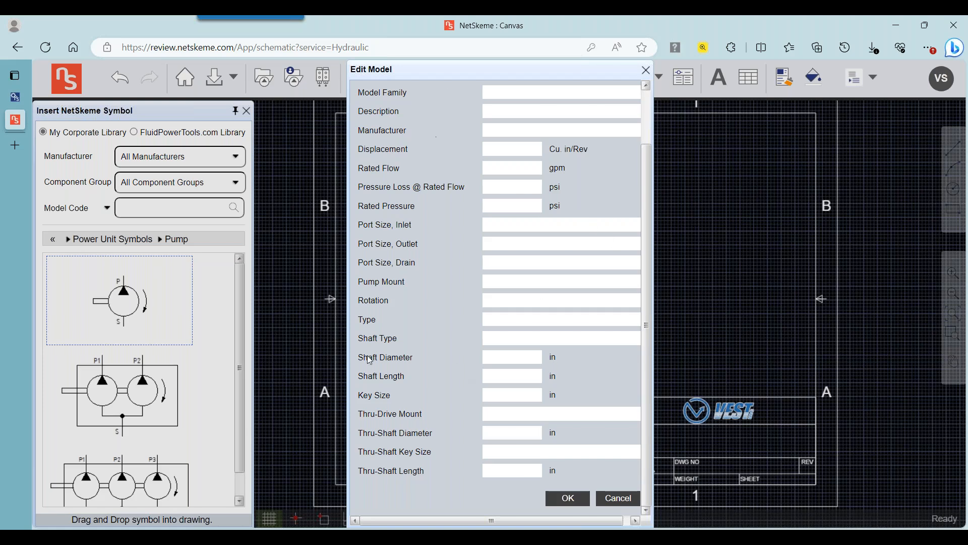
left_click(620, 499)
Step: Insert the filter symbol from Filters into the drawing beside the pump and open its model properties
left_click(110, 239)
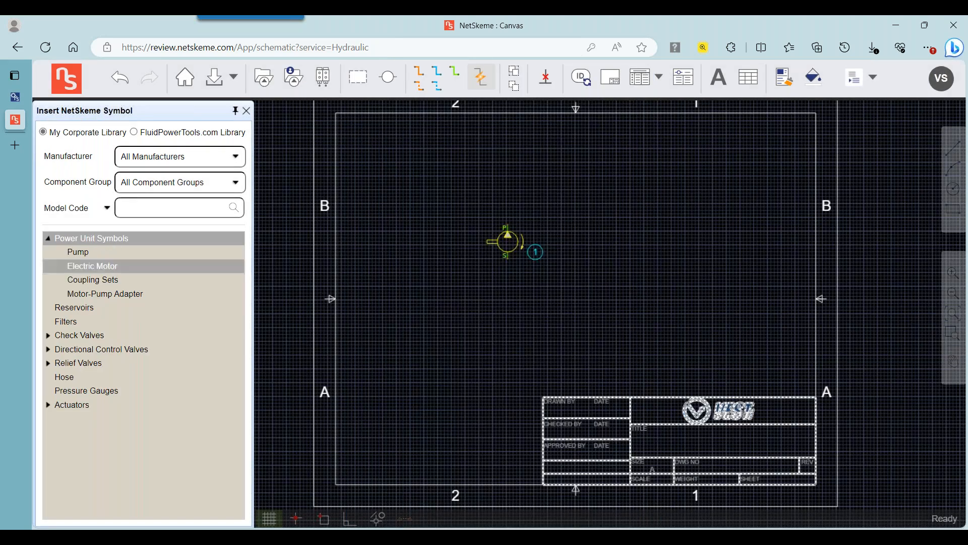
left_click(67, 382)
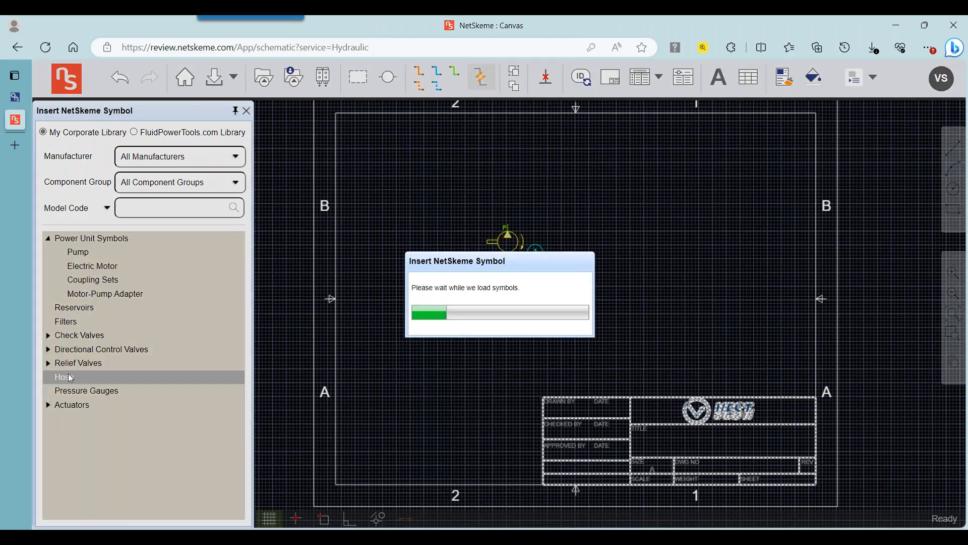
left_click(56, 243)
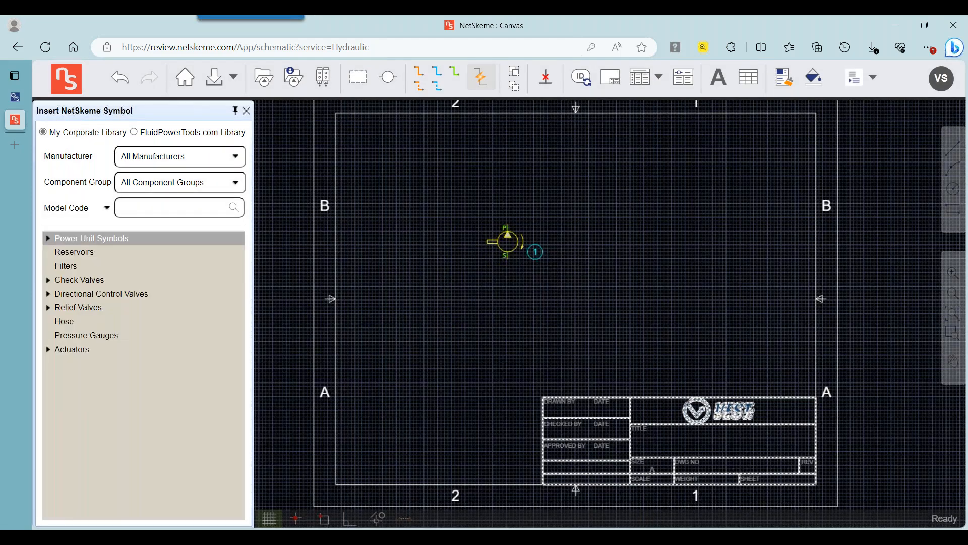
left_click(82, 271)
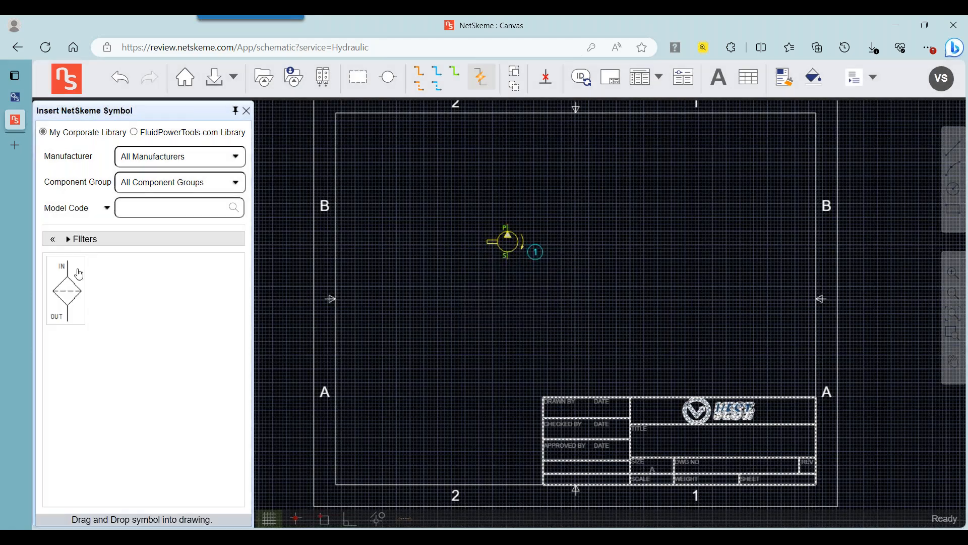
left_click_drag(67, 290, 577, 271)
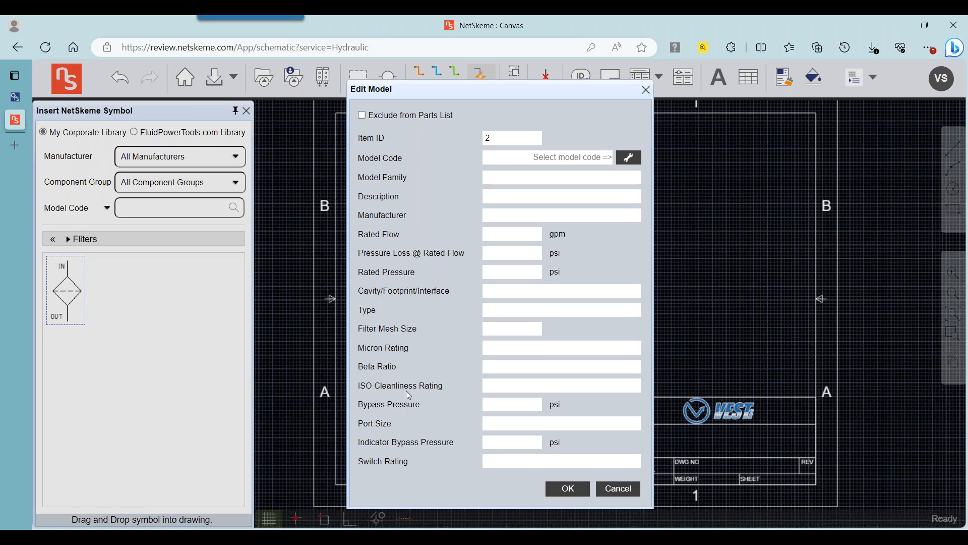
Step: Switch to HyDraw Library Manager and compare the Donaldson HBK05 single filter's model properties with the fields in NetSkeme
left_click(301, 537)
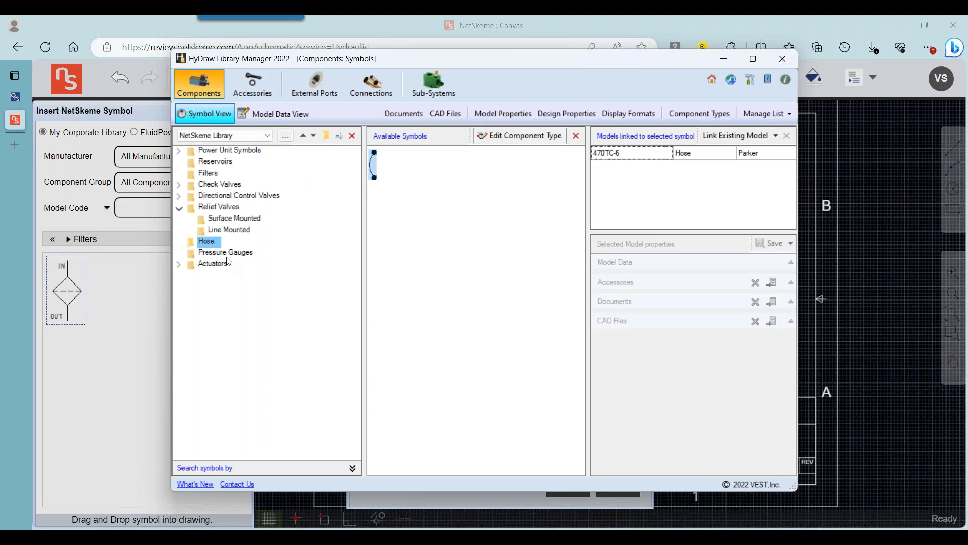
left_click(204, 174)
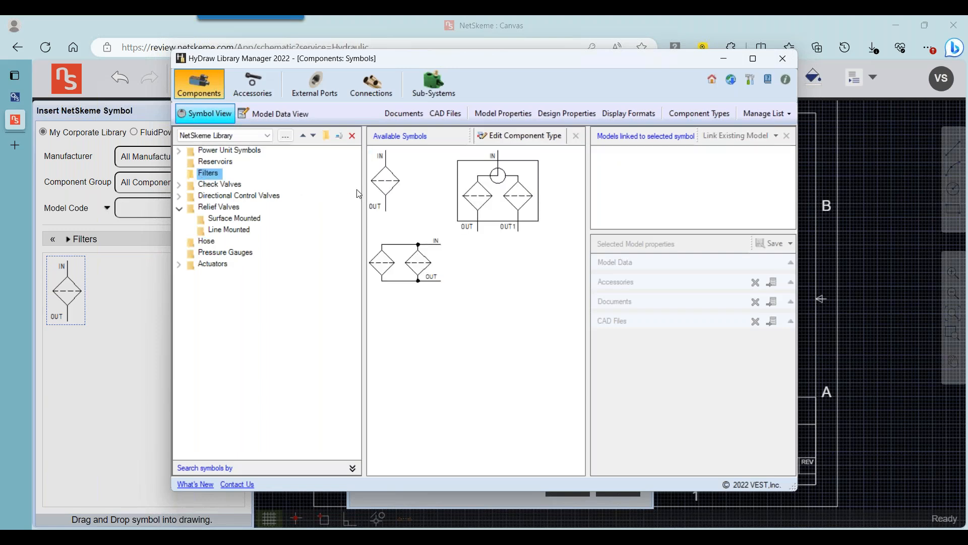
left_click(388, 190)
left_click(680, 153)
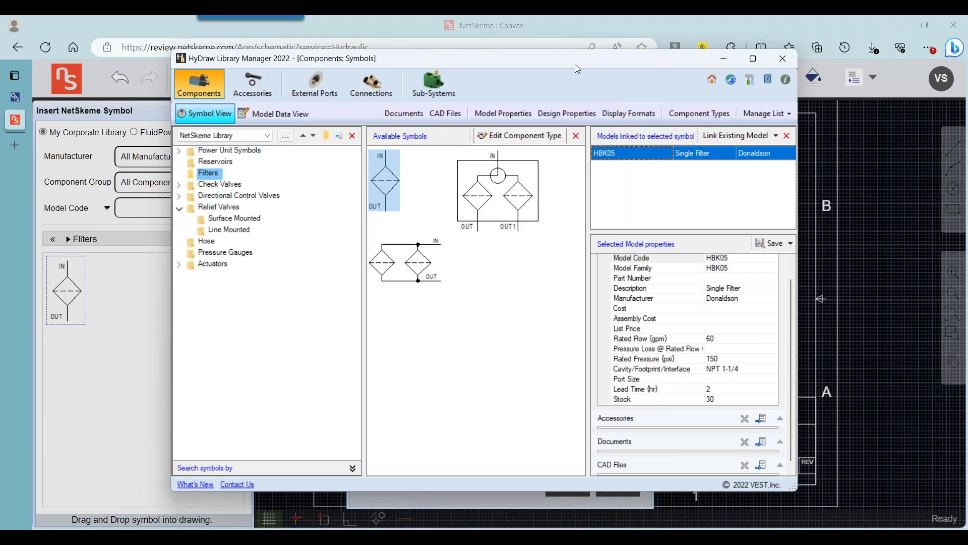
left_click_drag(576, 64, 921, 54)
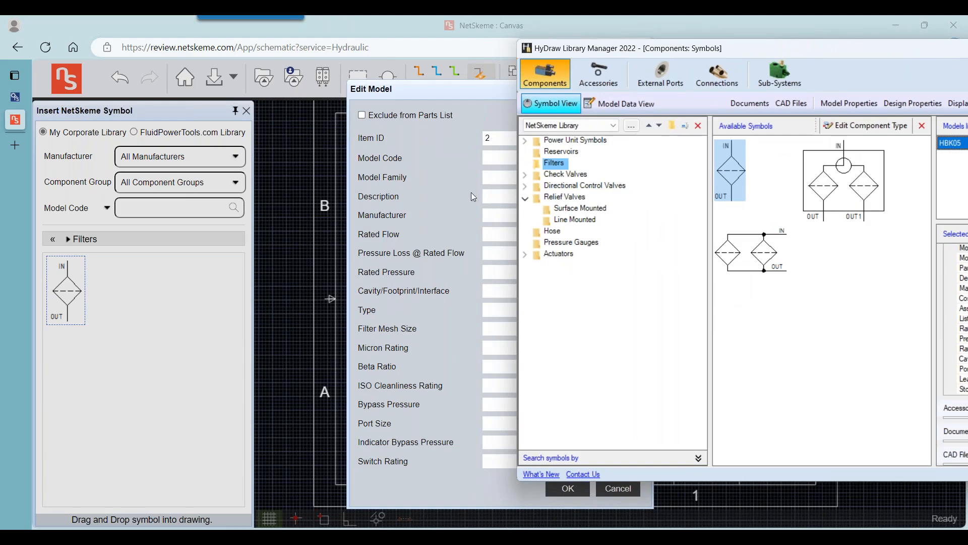
left_click_drag(654, 49, 259, 61)
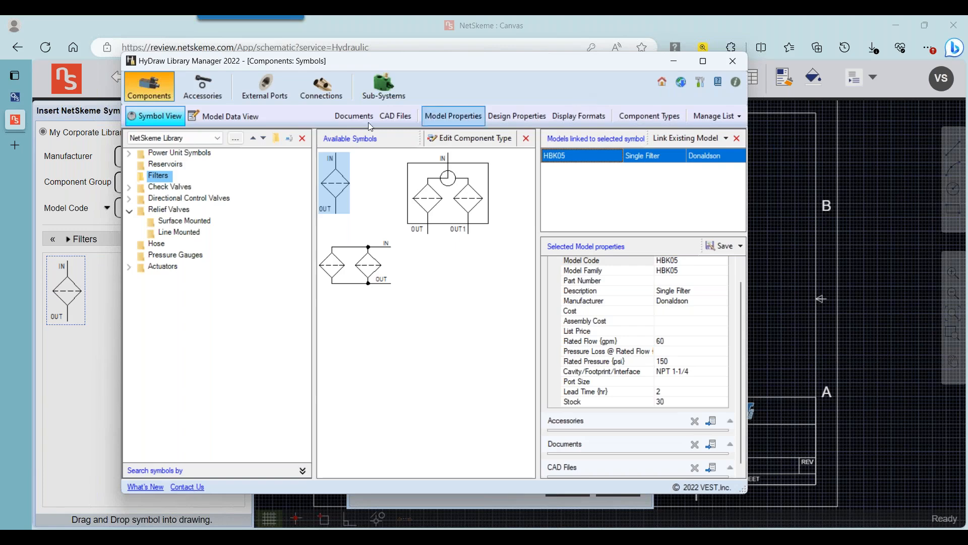
Step: Switch to OurProjectSpace and advance the library deployment from Upload to Validate
left_click(22, 98)
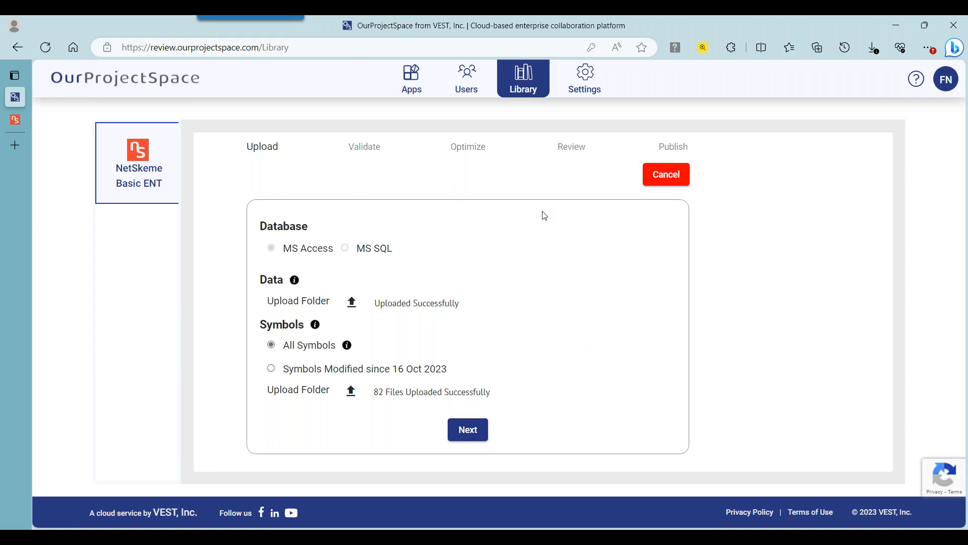
left_click(468, 429)
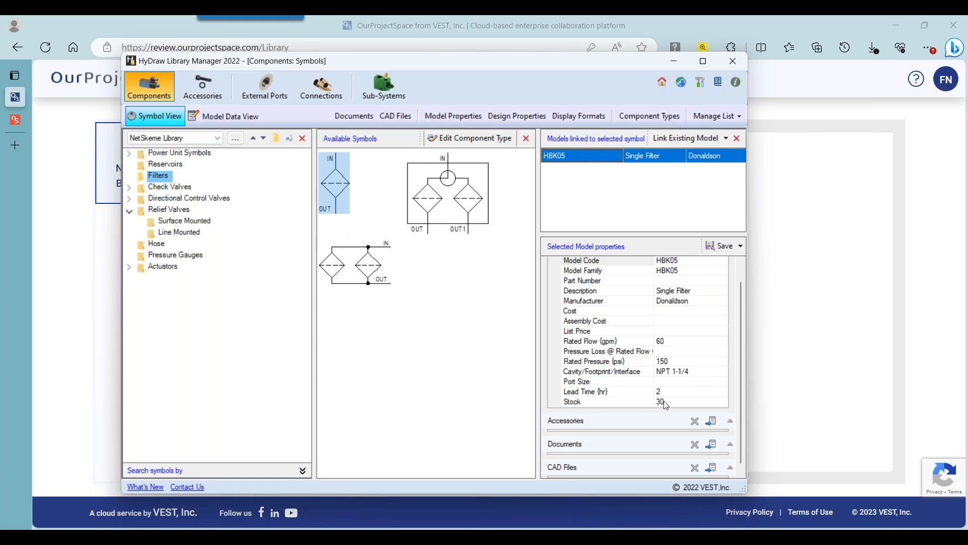
left_click(832, 290)
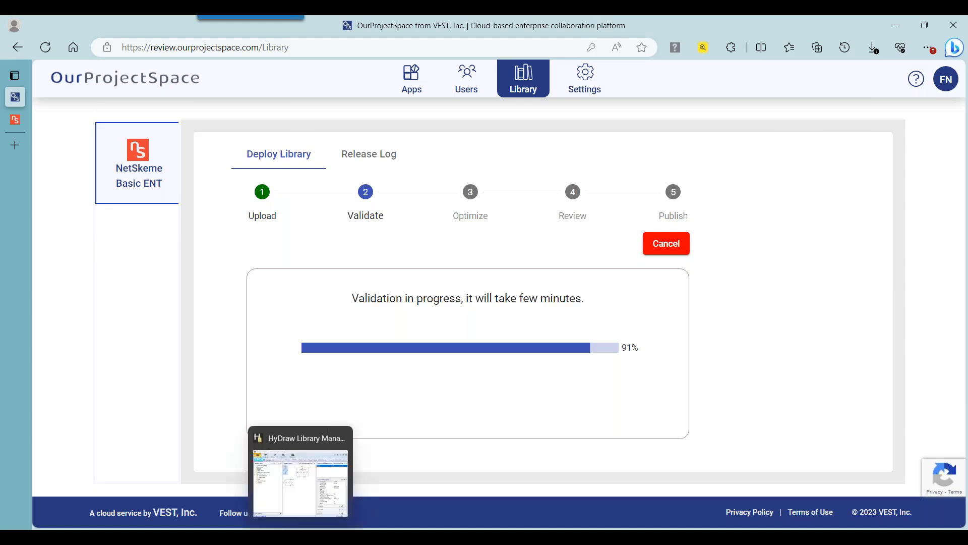
Step: Switch to HyDraw Library Manager and examine the list of model properties with their data types and units
left_click(314, 494)
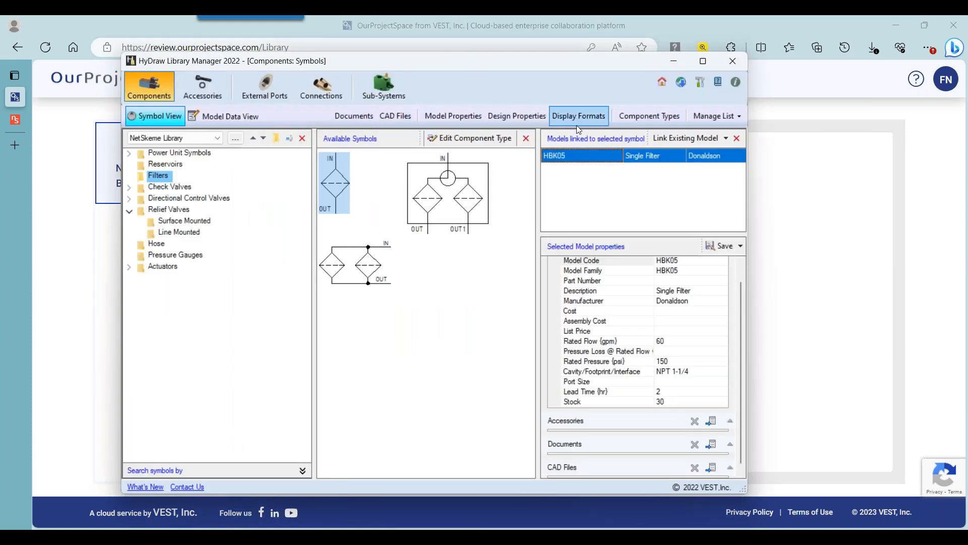
left_click(436, 117)
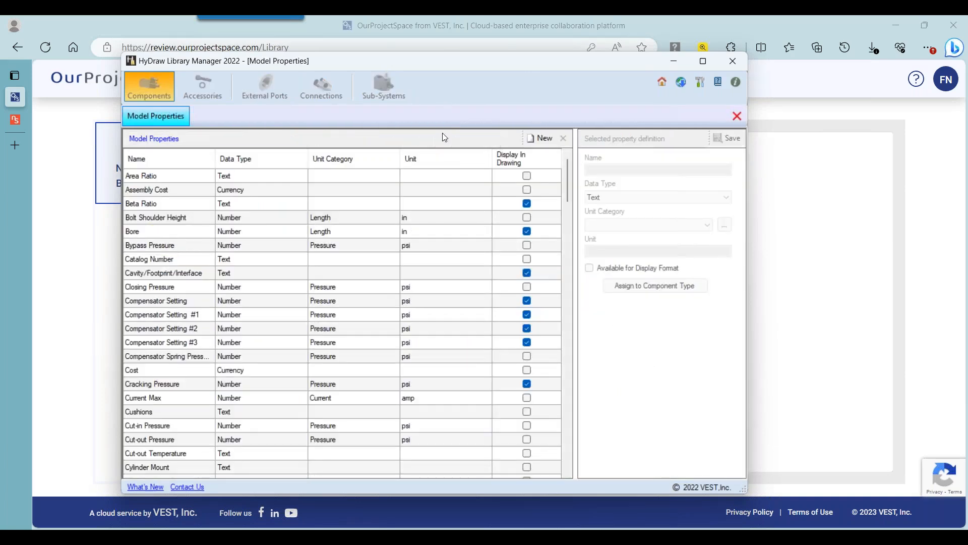
scroll(453, 214, "down", 6)
left_click_drag(568, 214, 570, 317)
scroll(570, 312, "up", 5)
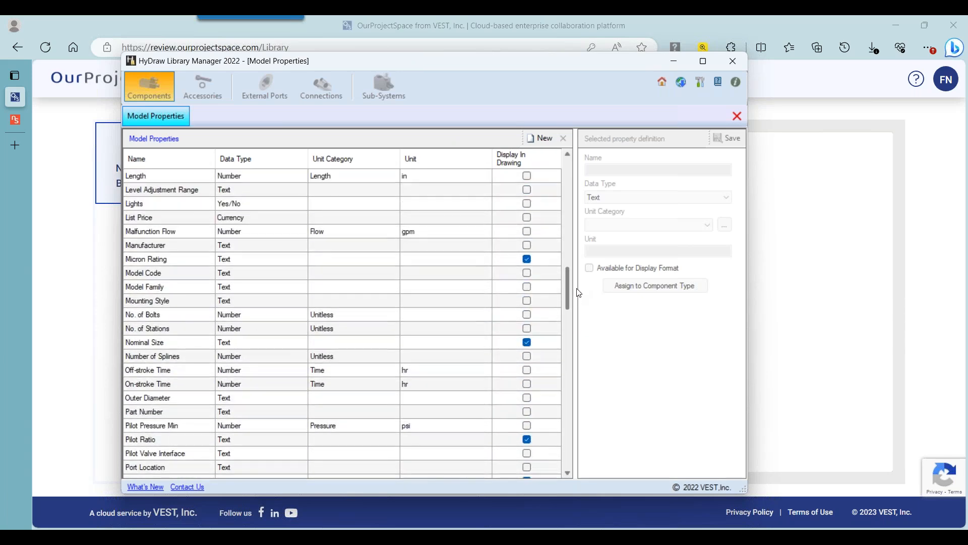
scroll(395, 264, "up", 3)
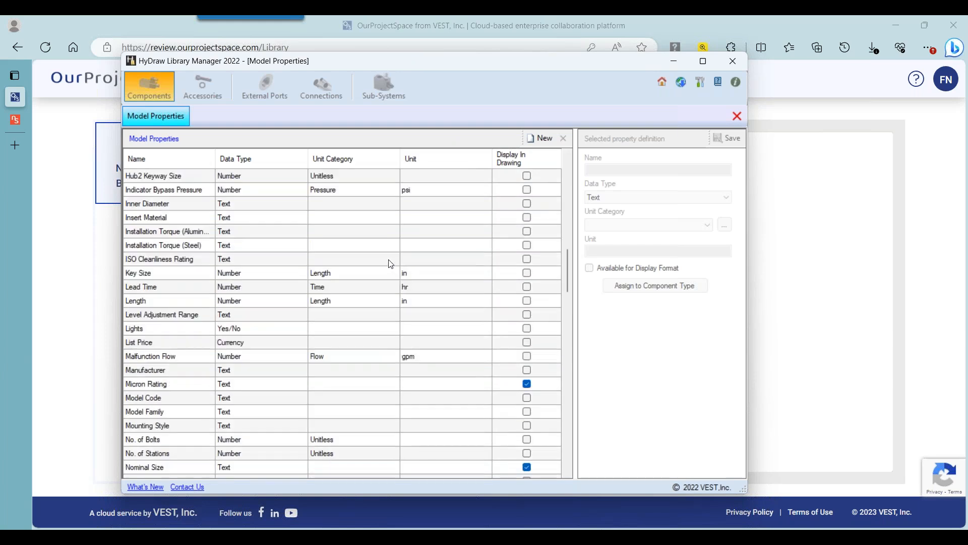
Step: Check which hydraulic component types the Inner Diameter property is assigned to, then close the model properties without changes
left_click(166, 204)
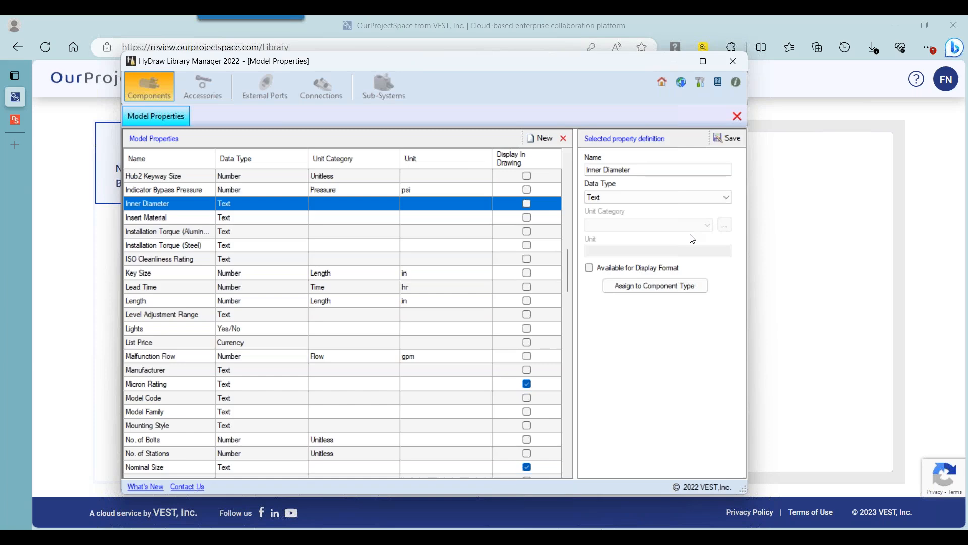
left_click(691, 288)
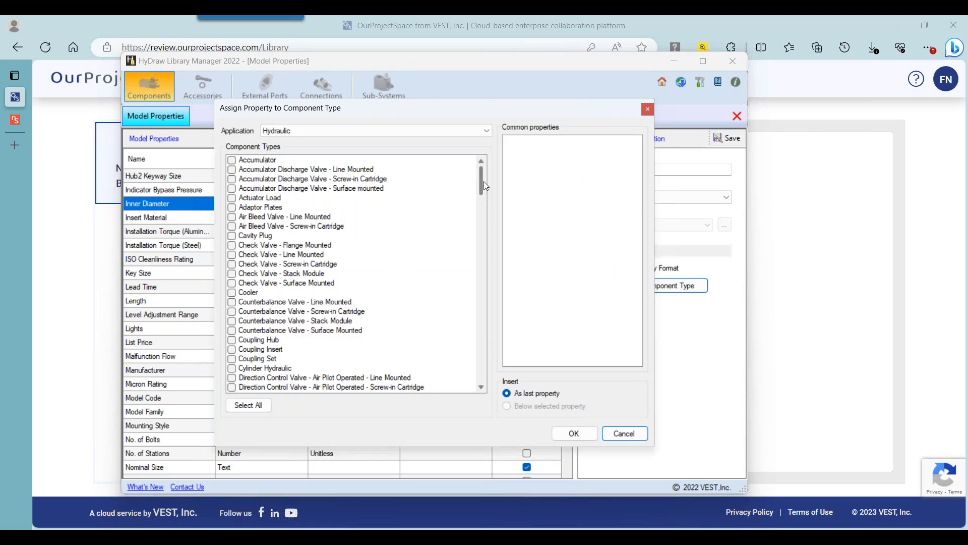
left_click_drag(483, 180, 483, 245)
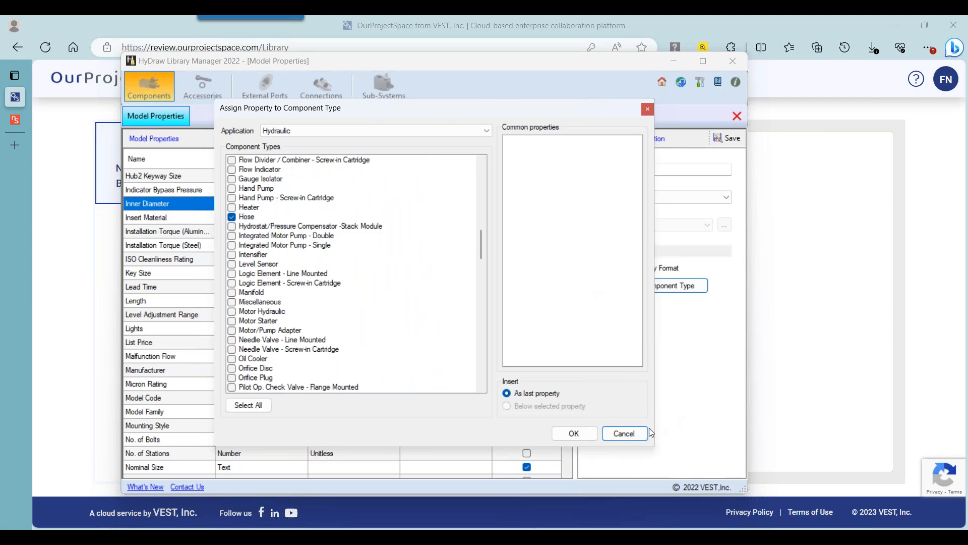
left_click(625, 434)
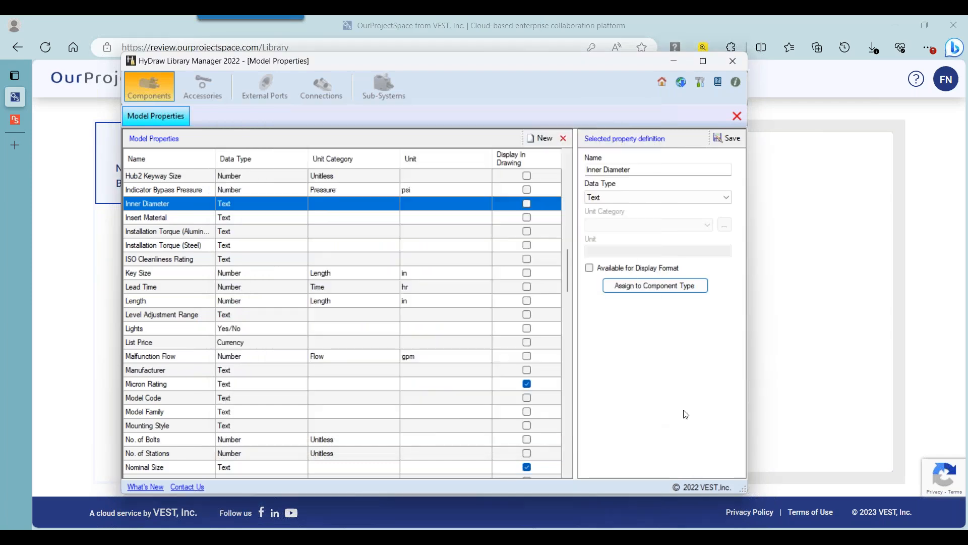
left_click(738, 117)
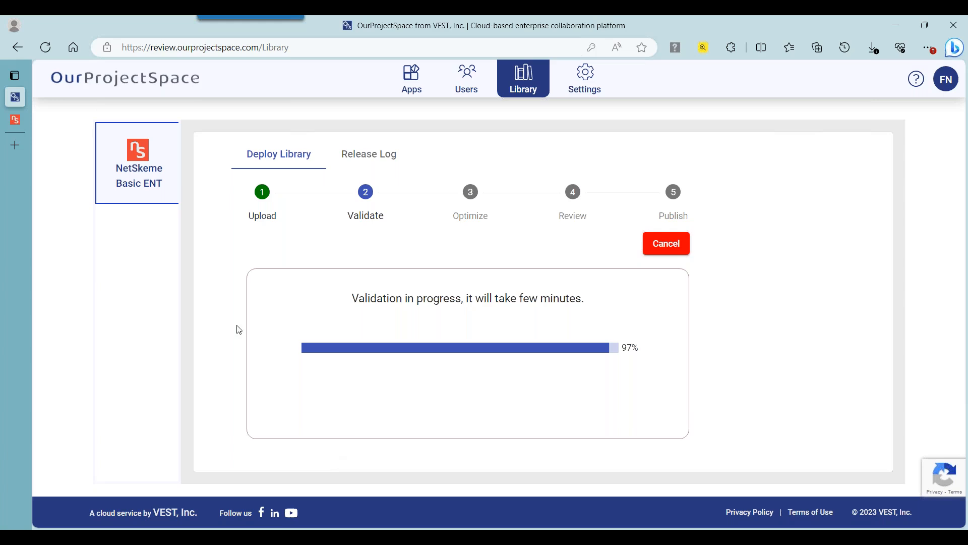
Step: Switch to NetSkeme, close the filter's model properties without changes, and sign out without saving the drawing
left_click(16, 126)
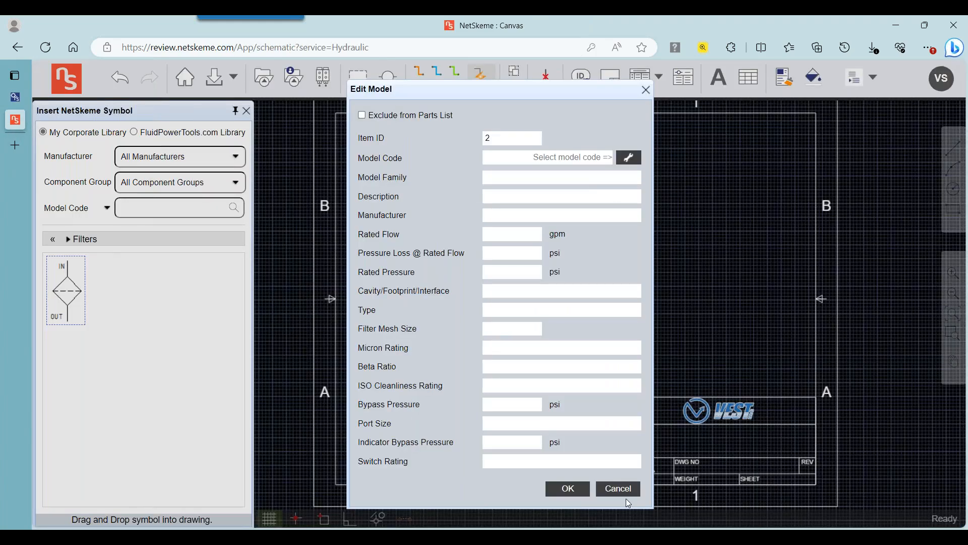
left_click(619, 491)
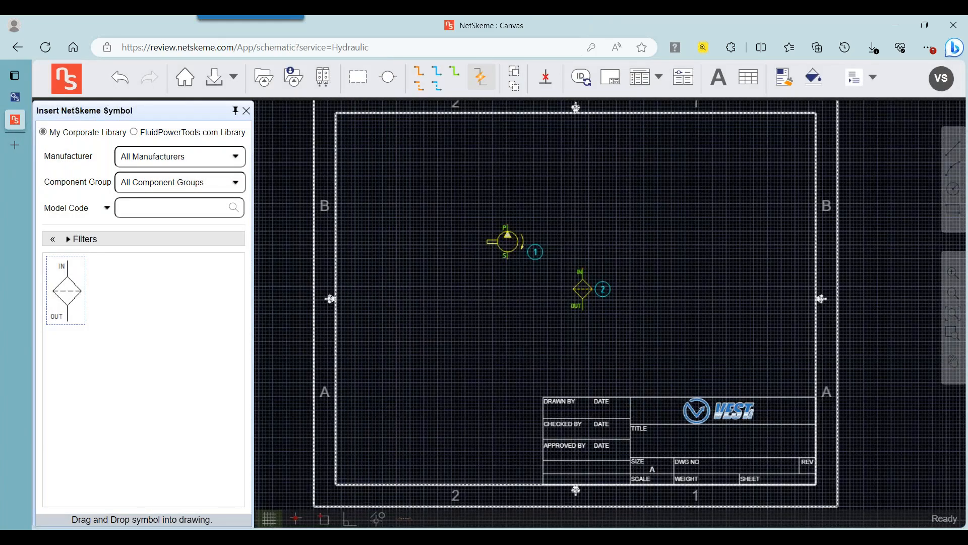
left_click(941, 78)
left_click(908, 124)
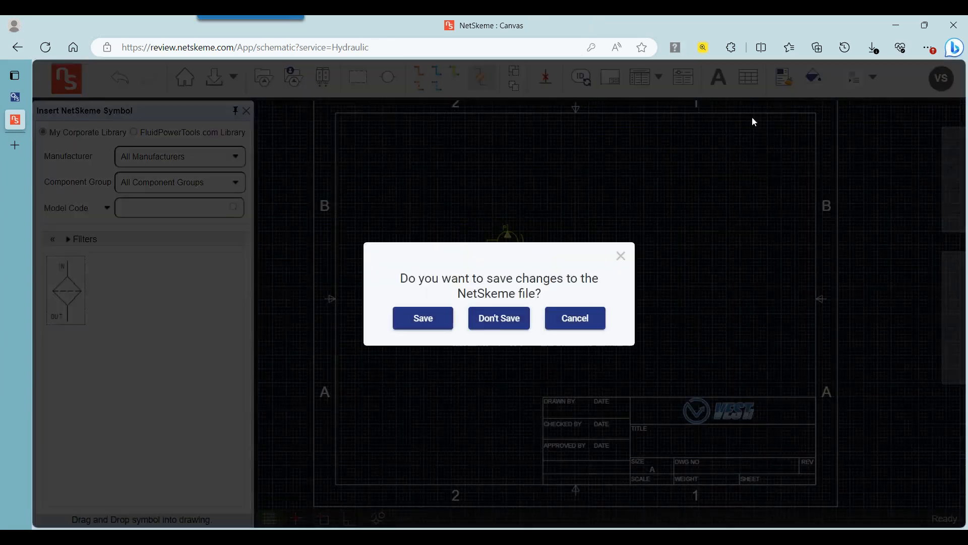
left_click(499, 330)
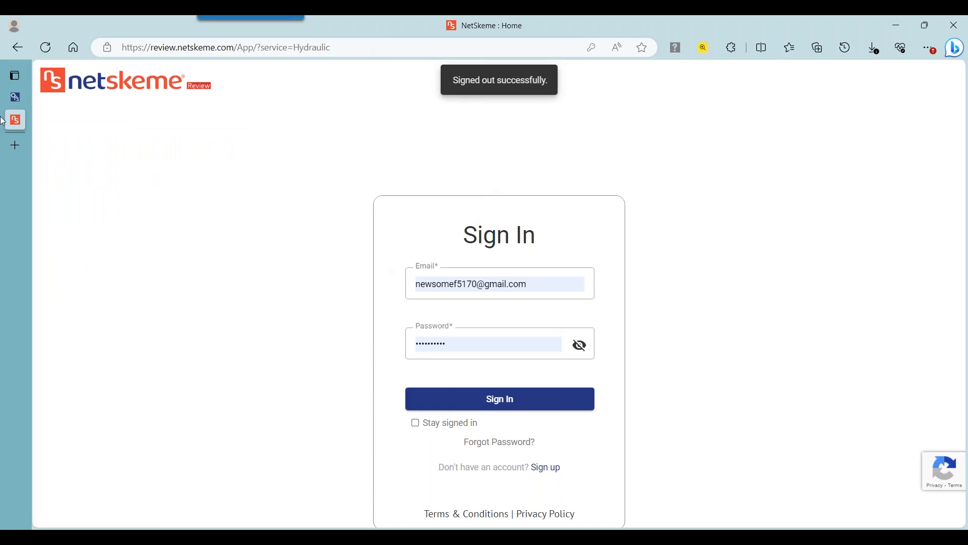
Step: Switch to OurProjectSpace and review the library upload settings and the Release Log
left_click(17, 102)
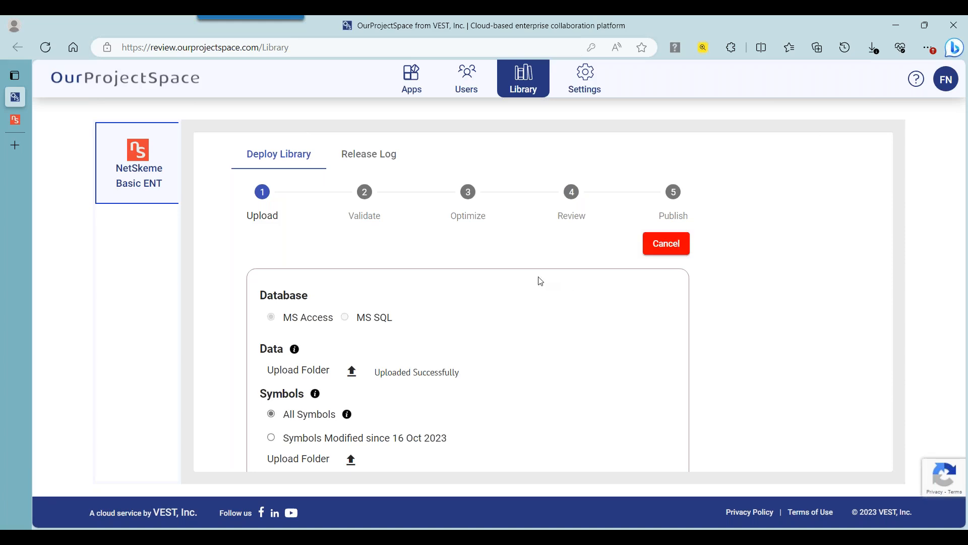
scroll(864, 321, "down", 2)
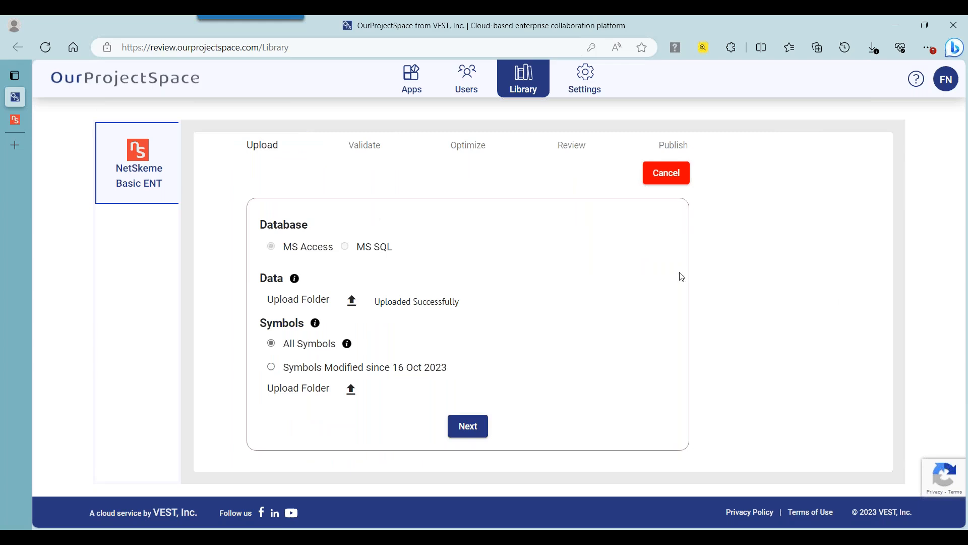
scroll(590, 285, "up", 2)
left_click(385, 158)
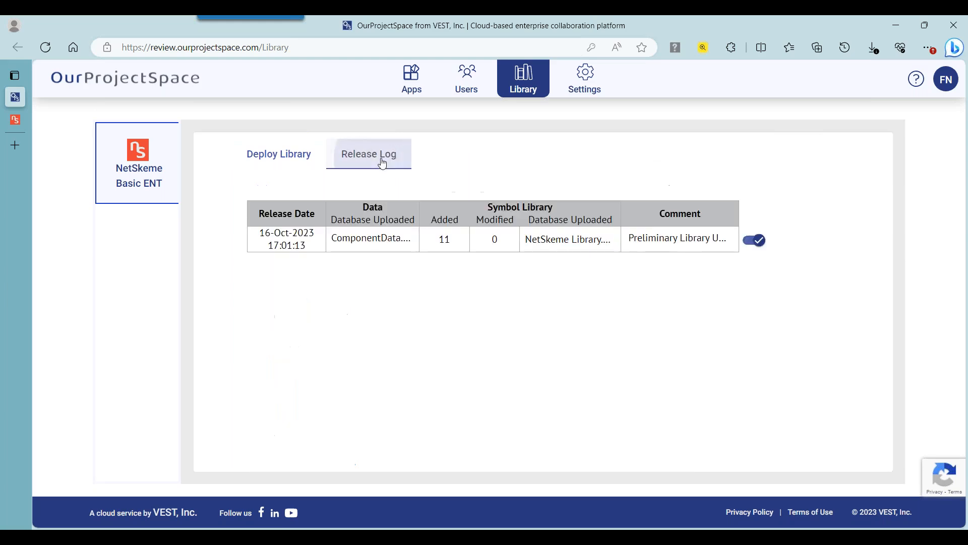
Step: Return to the library deployment and upload the Data folder from NetSkeme ENT Library as the component data
left_click(260, 167)
scroll(555, 235, "down", 1)
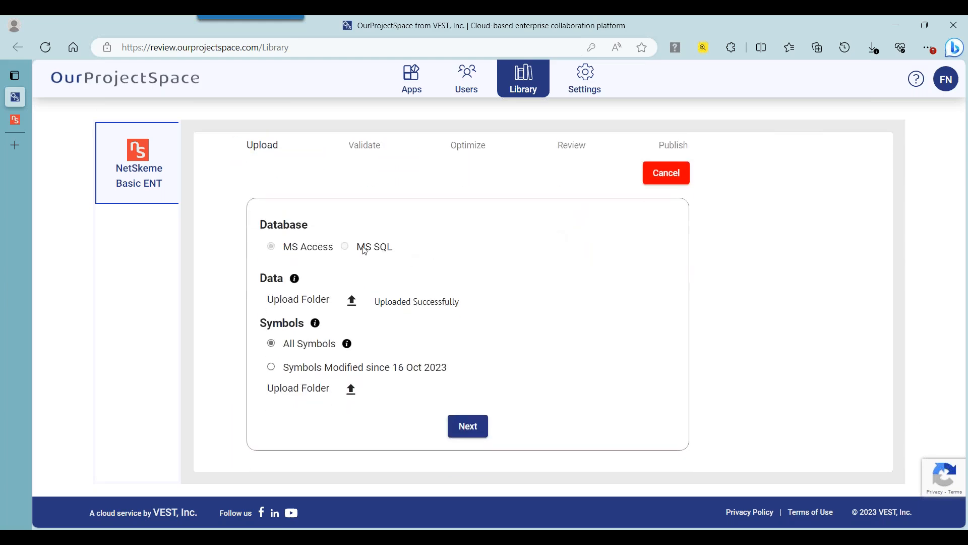
left_click(352, 303)
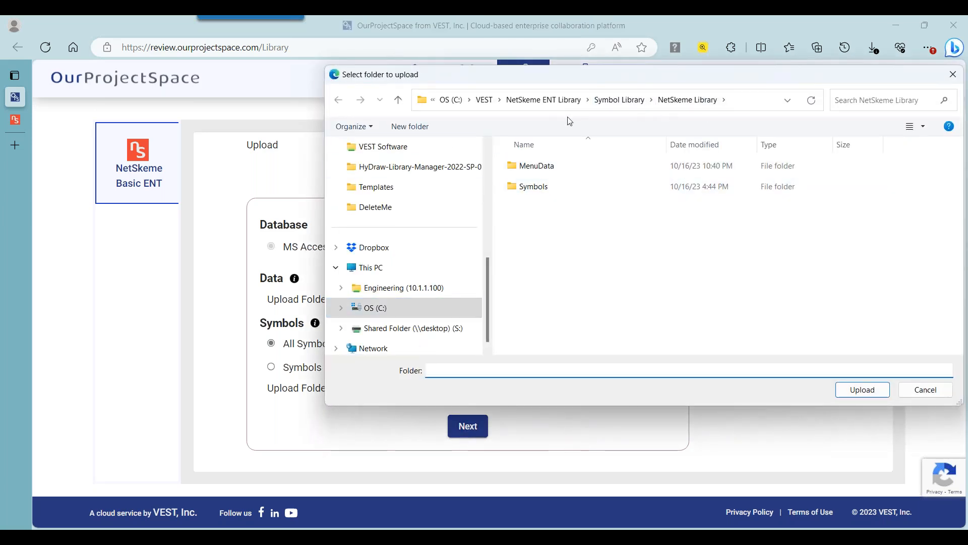
left_click(563, 100)
left_click(555, 166)
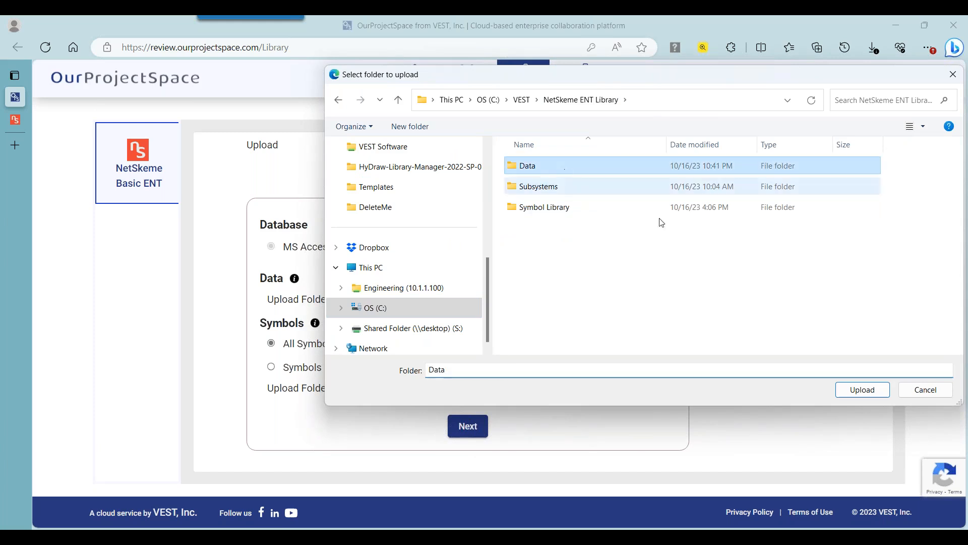
left_click(862, 390)
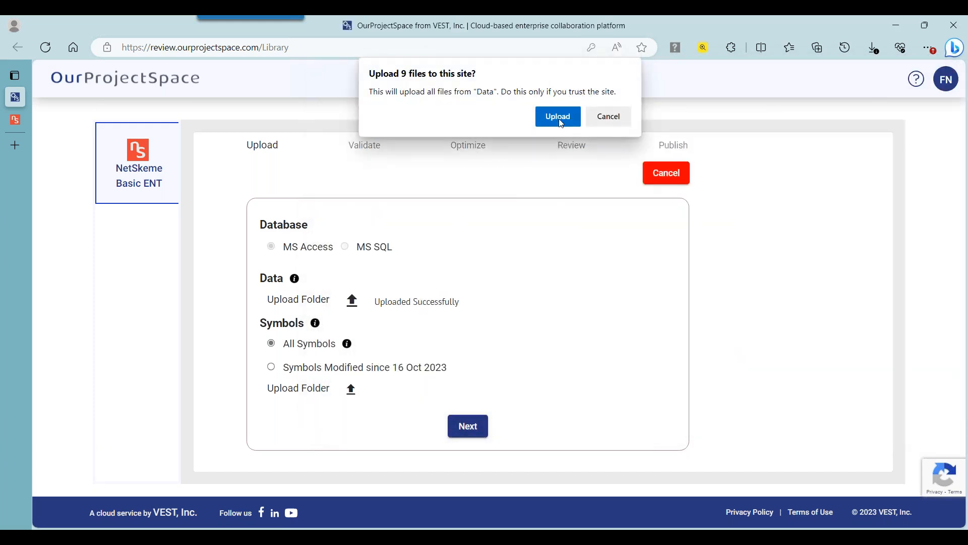
left_click(559, 117)
Step: Upload the NetSkeme Library folder from Symbol Library as the symbols, with All Symbols as the scope
left_click(351, 389)
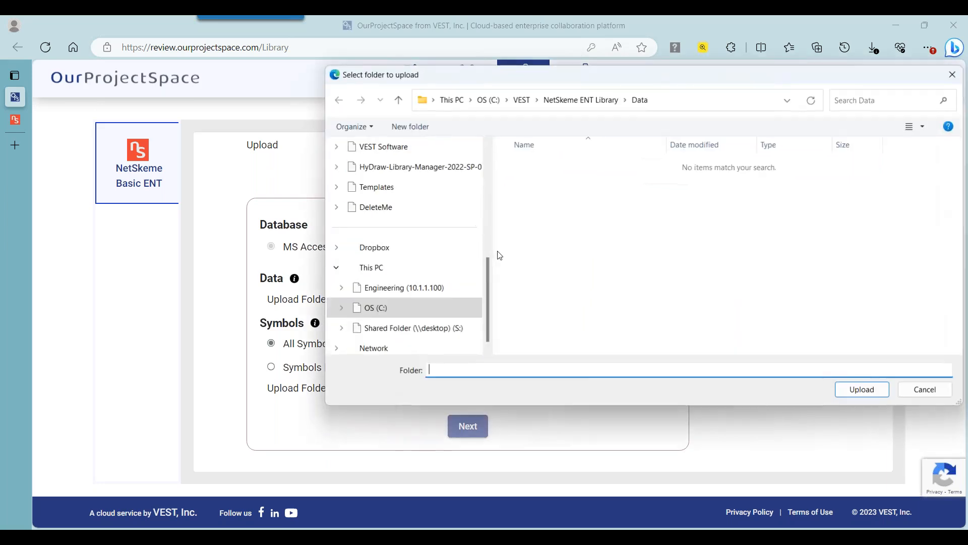
left_click(563, 101)
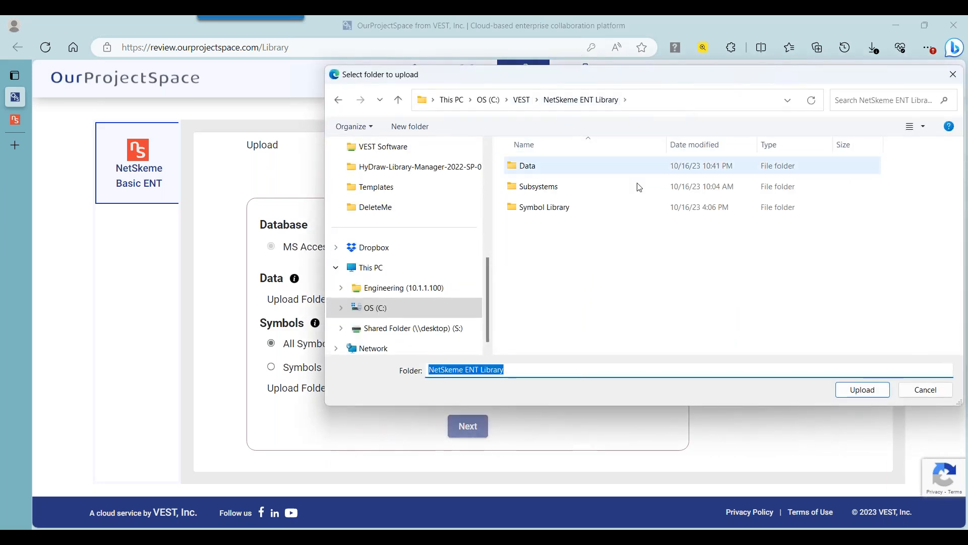
left_click(614, 207)
double_click(572, 213)
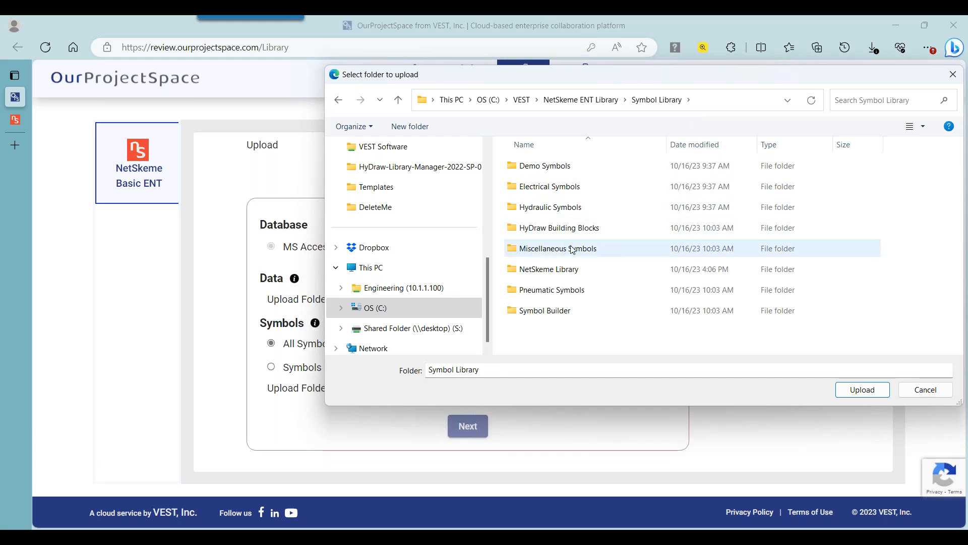
left_click(559, 272)
left_click(836, 394)
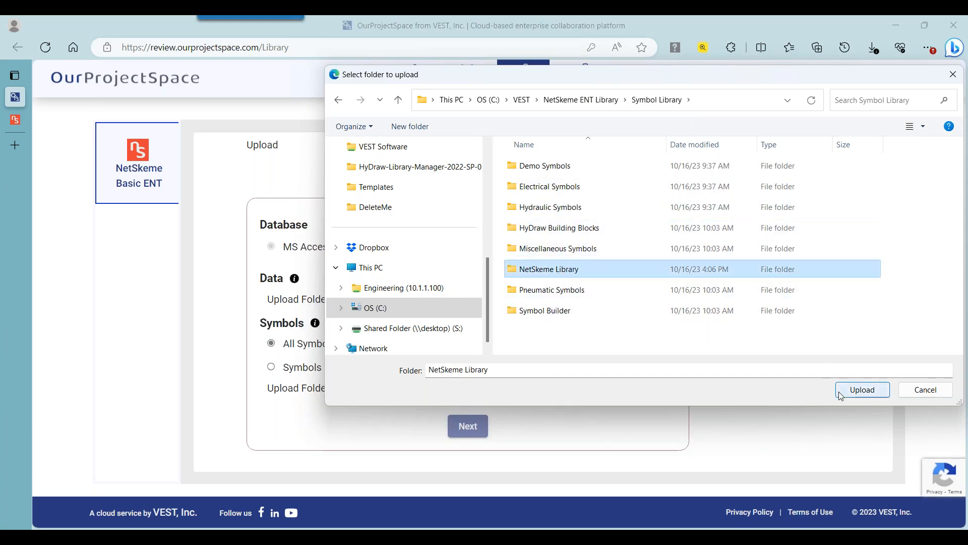
left_click(557, 127)
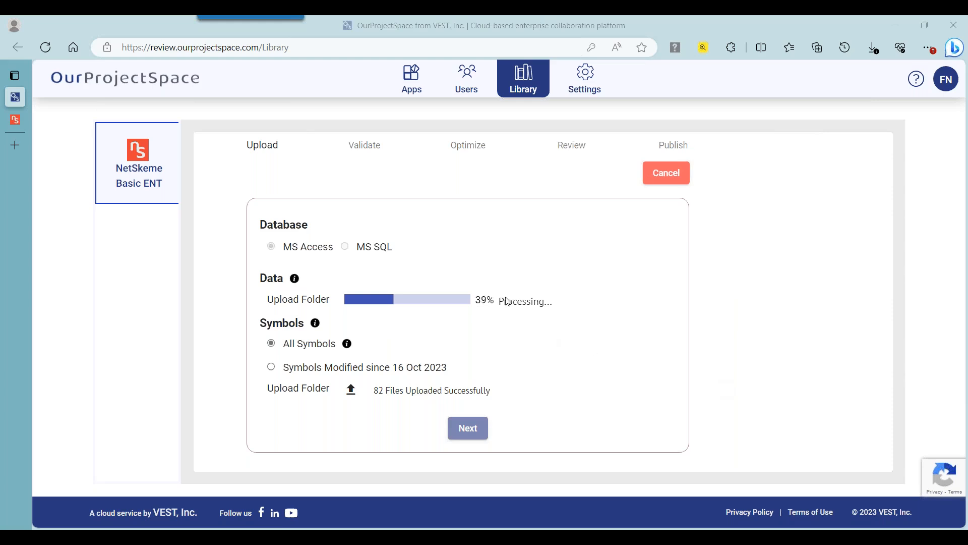
Step: Check that the data and symbol uploads have finished, then proceed to the library validation
scroll(507, 301, "up", 2)
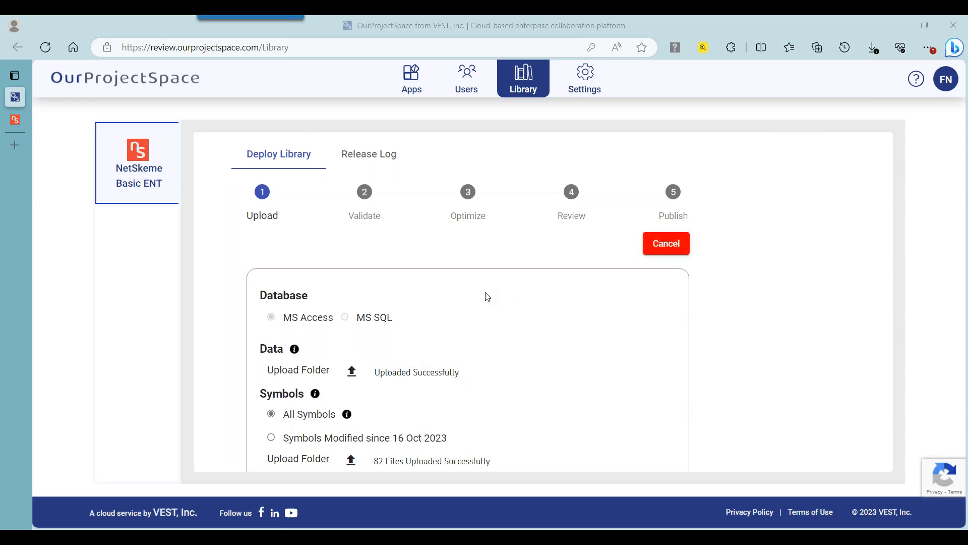
scroll(487, 297, "down", 2)
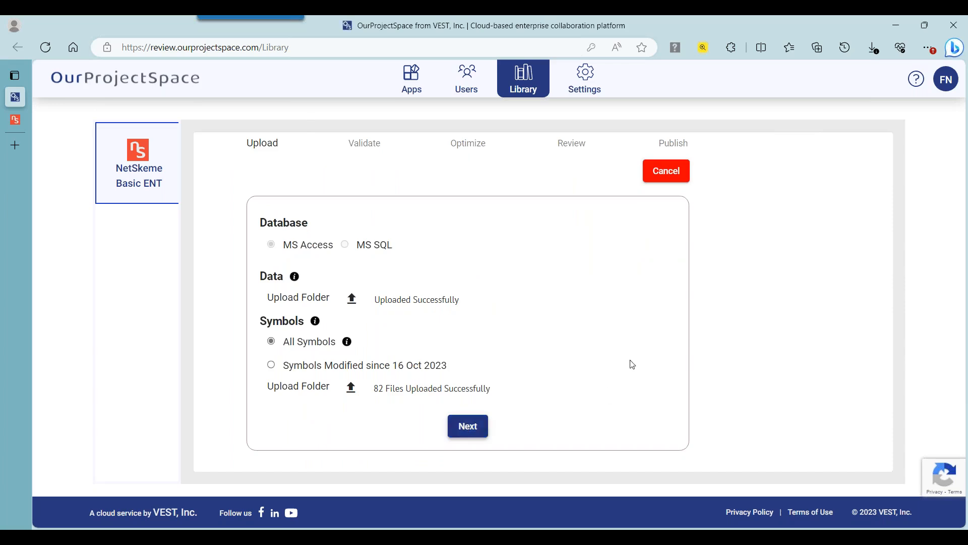
left_click(468, 425)
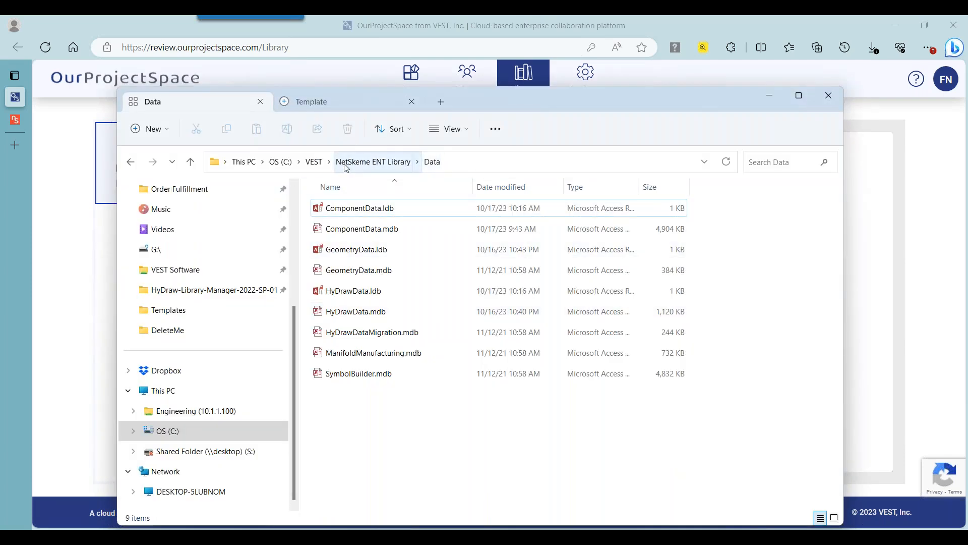
Step: In File Explorer, examine NetSkeme Library's MenuData and Symbols\2023 folders, then return to OurProjectSpace
left_click(374, 161)
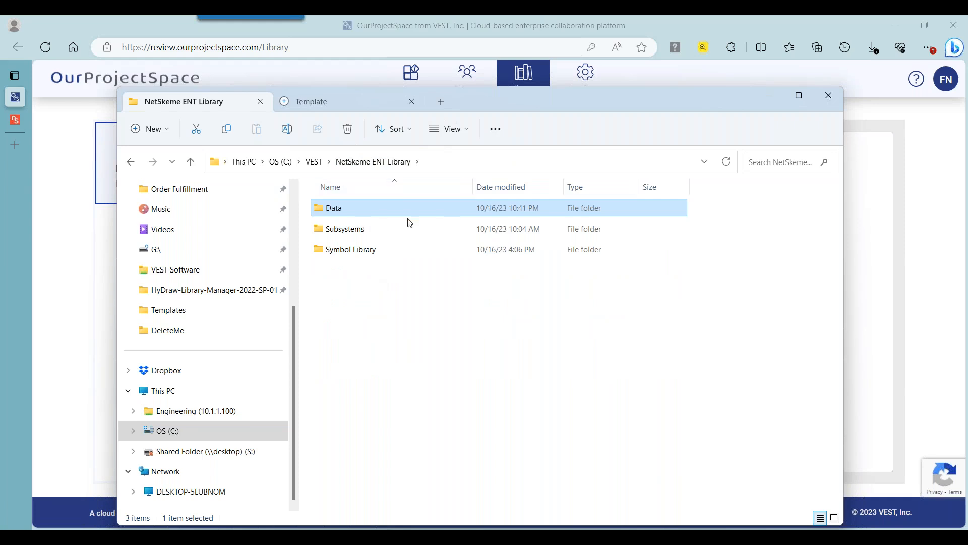
double_click(395, 247)
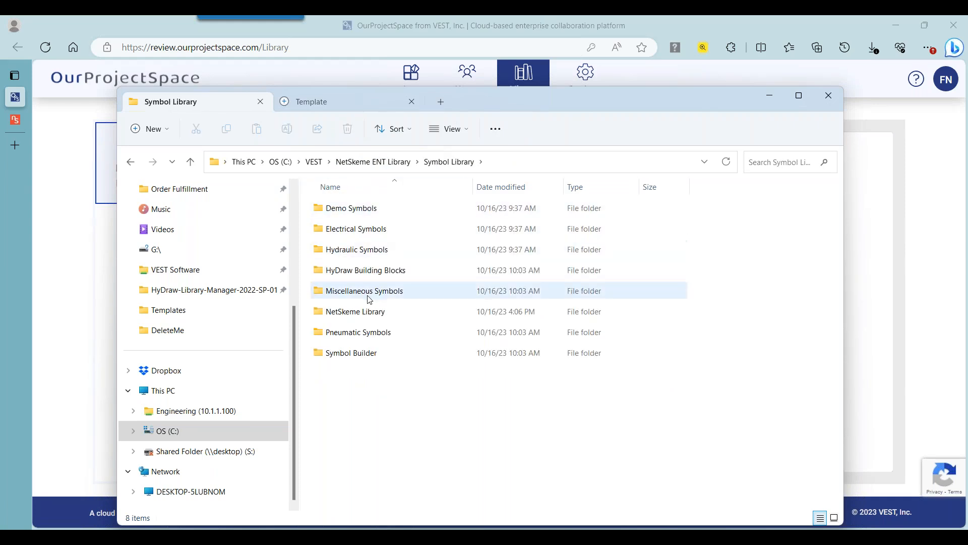
double_click(362, 315)
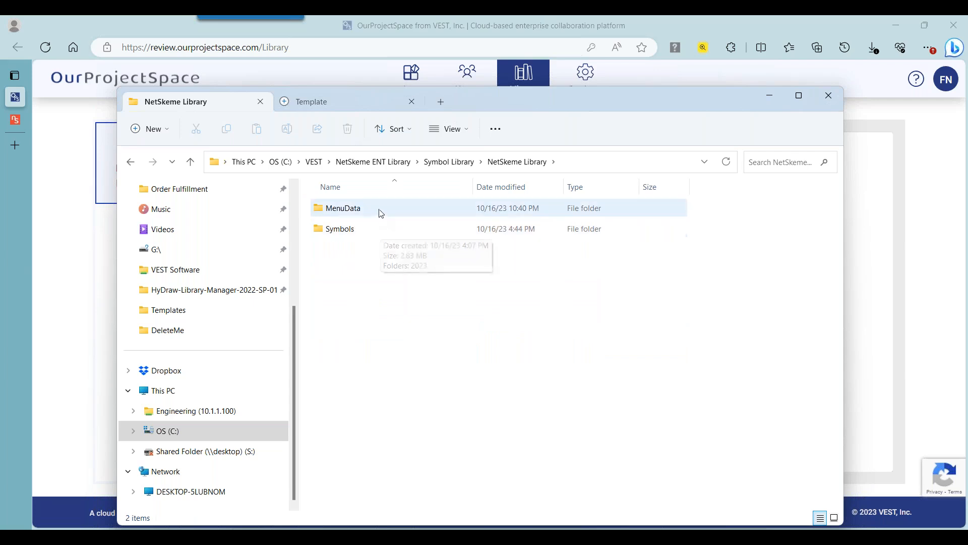
mouse_move(381, 213)
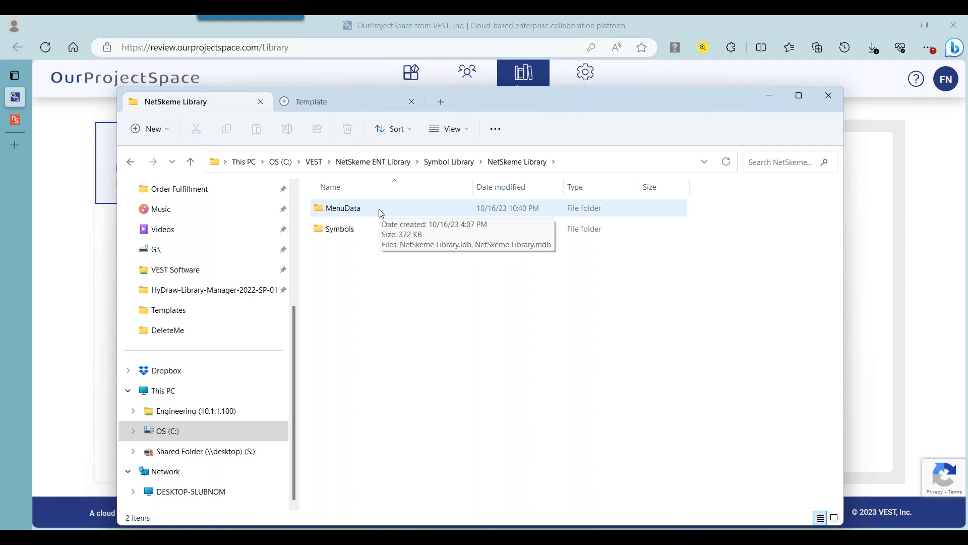
double_click(381, 212)
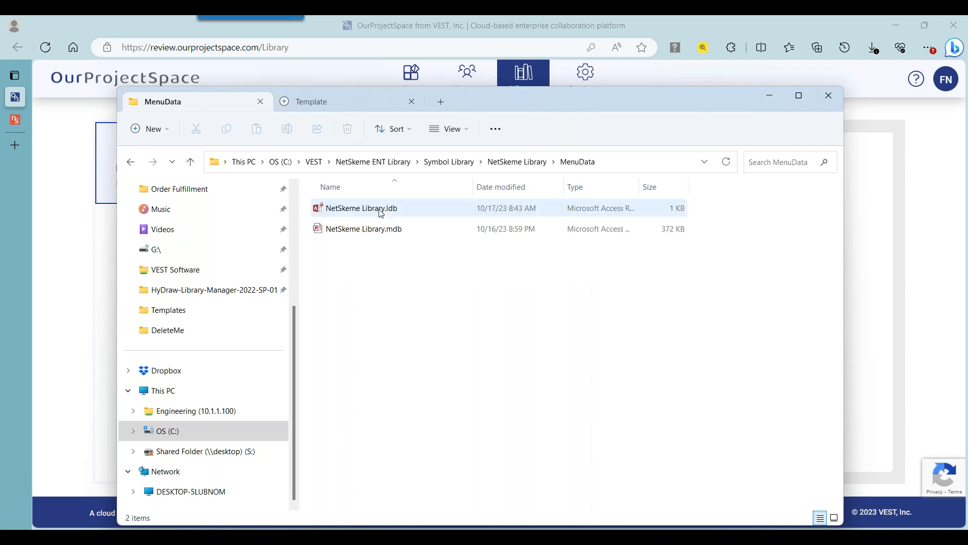
left_click(517, 162)
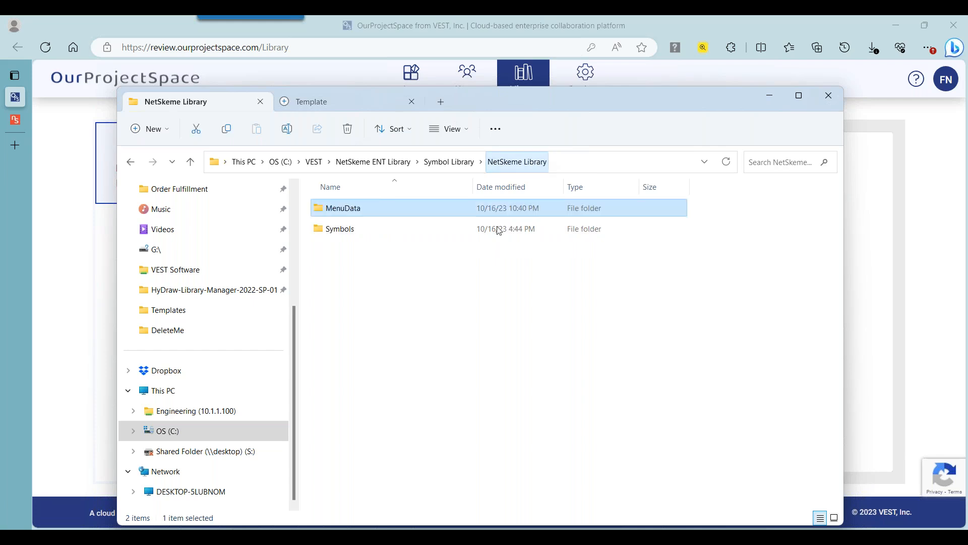
double_click(396, 229)
double_click(395, 211)
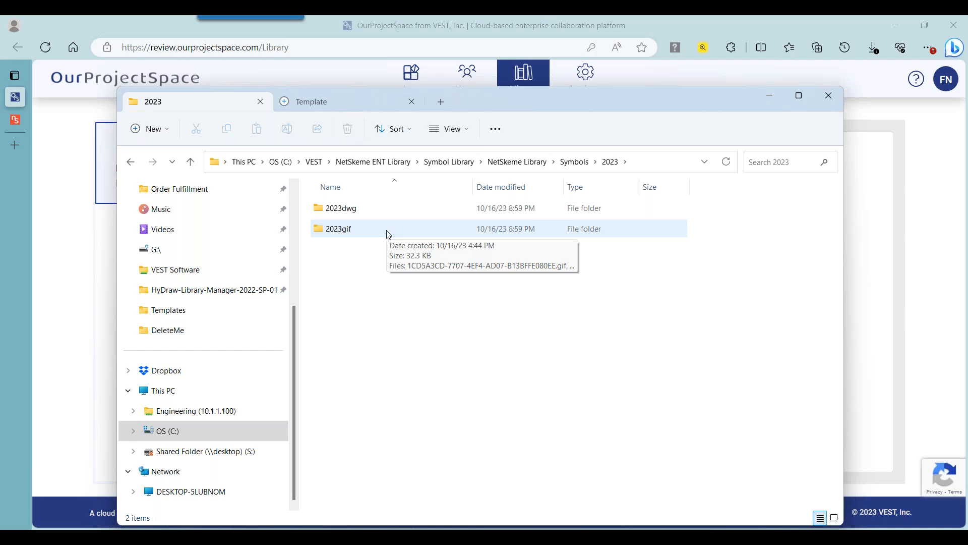
left_click(958, 52)
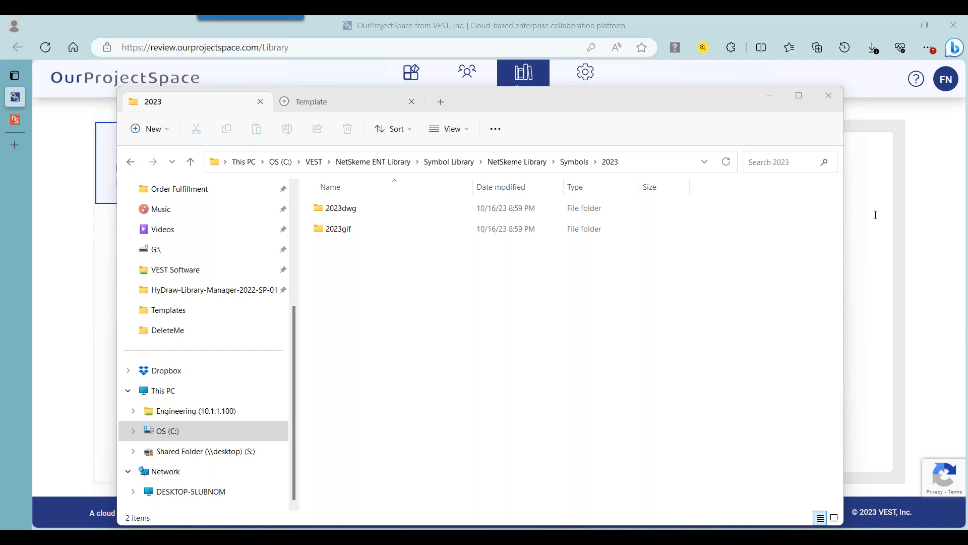
left_click(500, 16)
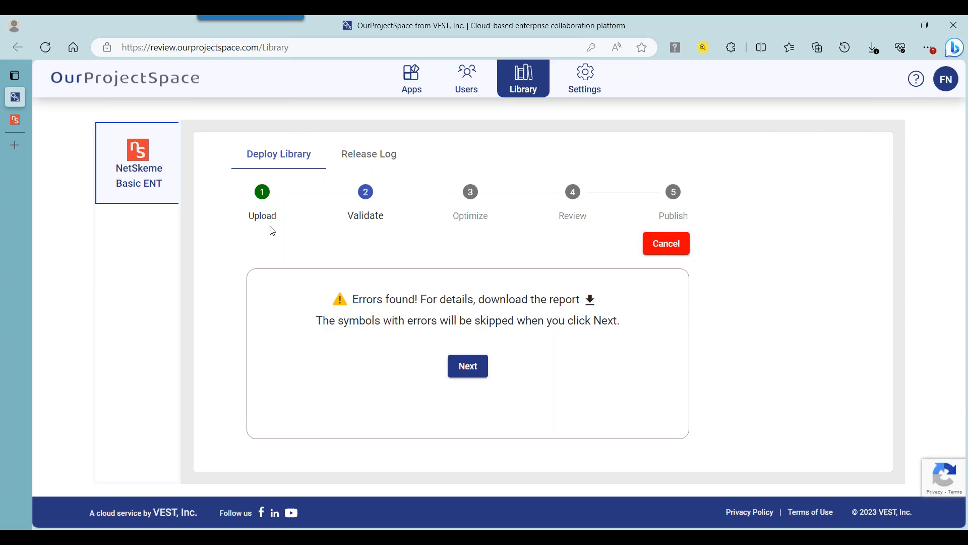
Step: Download the validation report, read the unsupported and missing DWG entries in Word, then return to OurProjectSpace
left_click(590, 302)
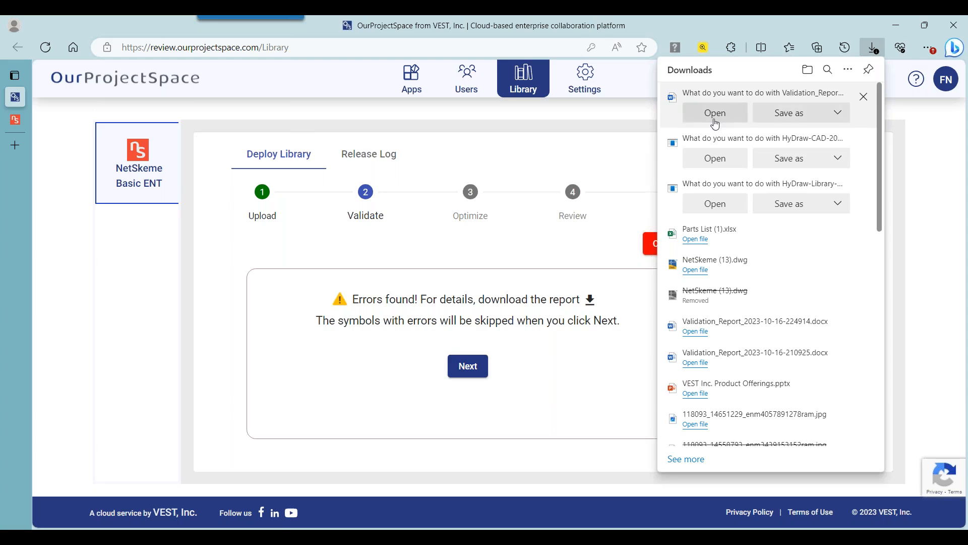
left_click(716, 113)
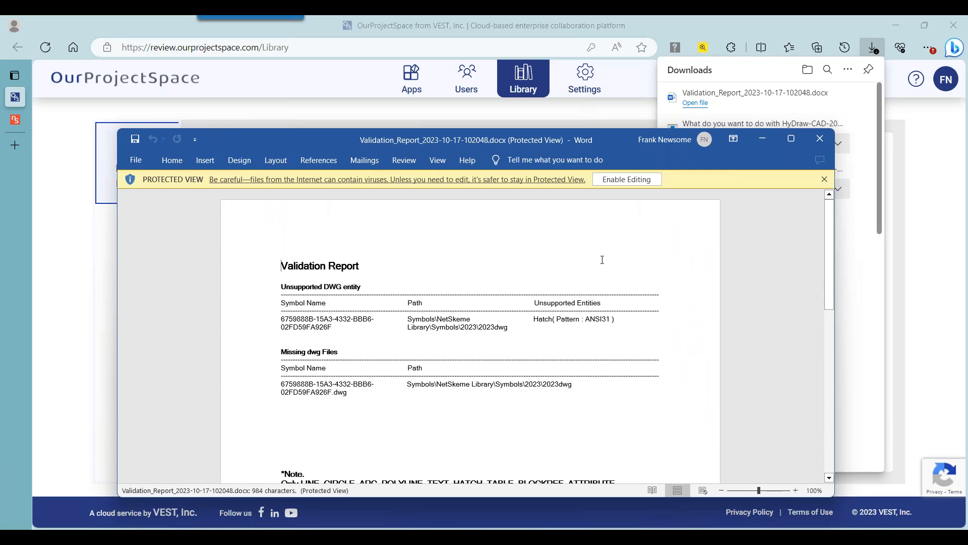
left_click_drag(544, 143, 501, 16)
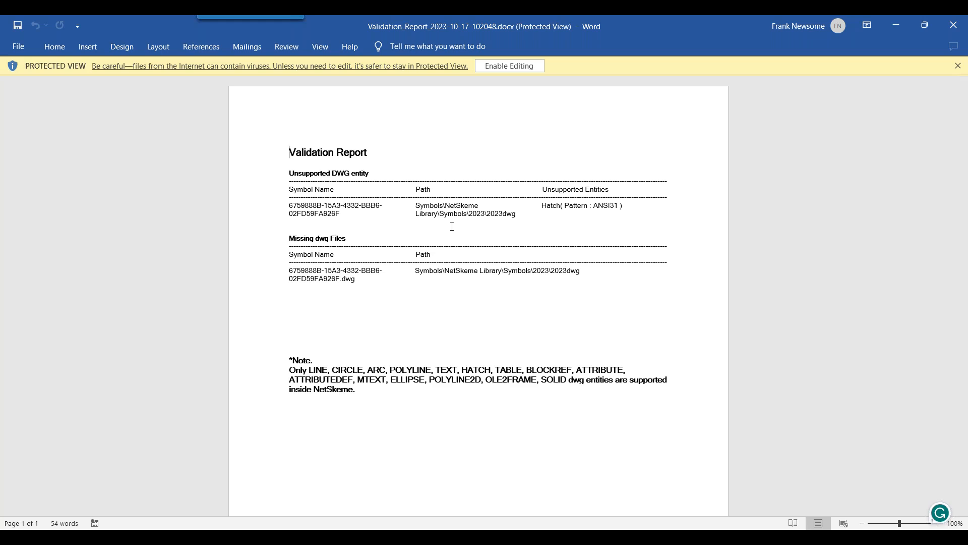
left_click(332, 538)
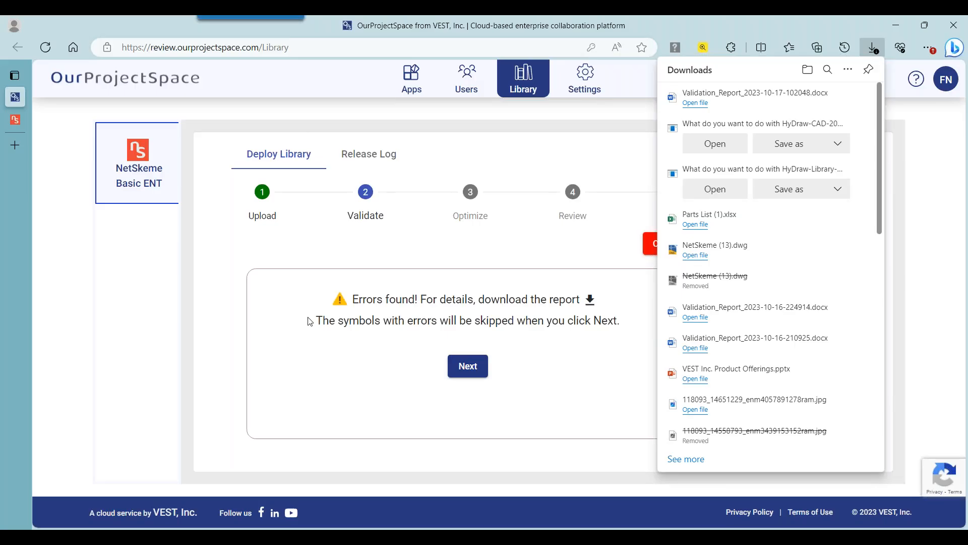
left_click(504, 235)
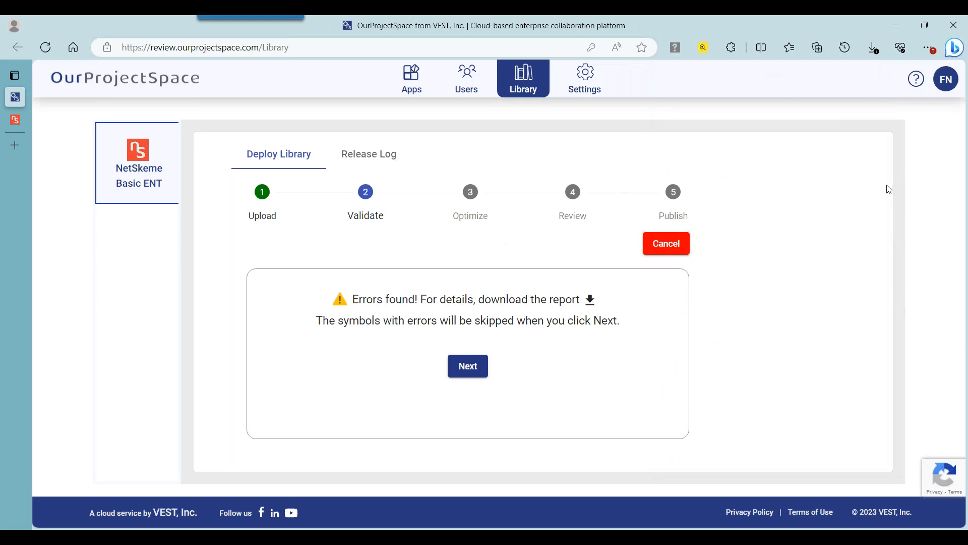
Step: Continue past validation and optimization of the library, and open a NetSkeme review instance
left_click(466, 367)
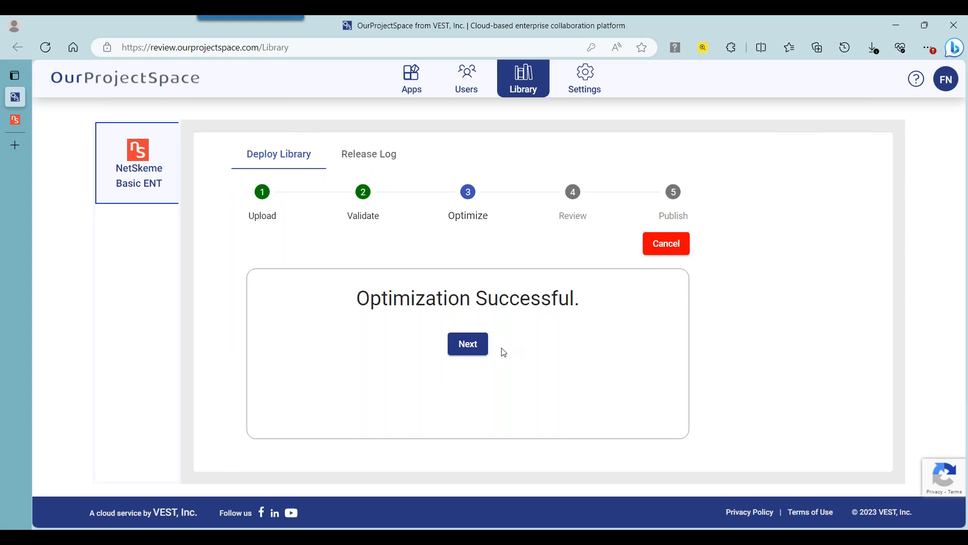
left_click(474, 352)
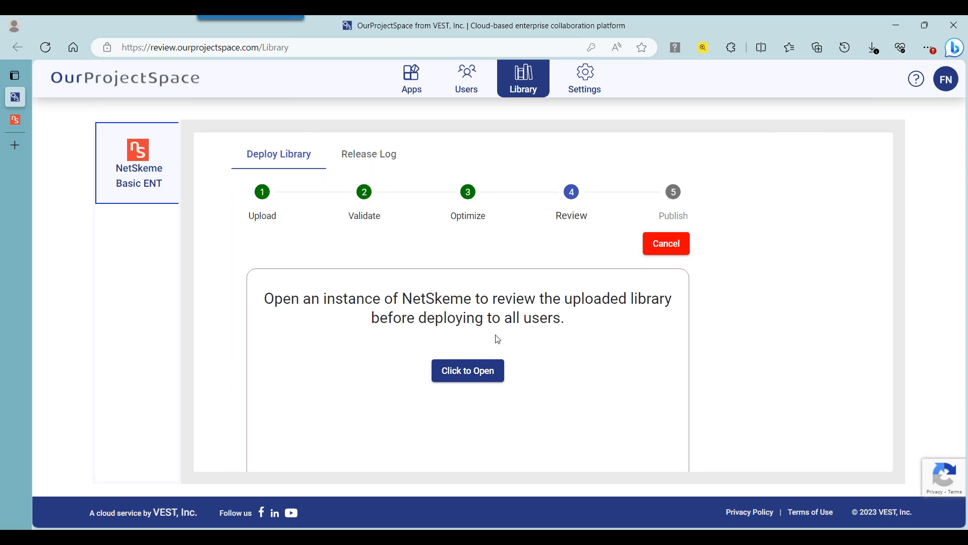
left_click(488, 373)
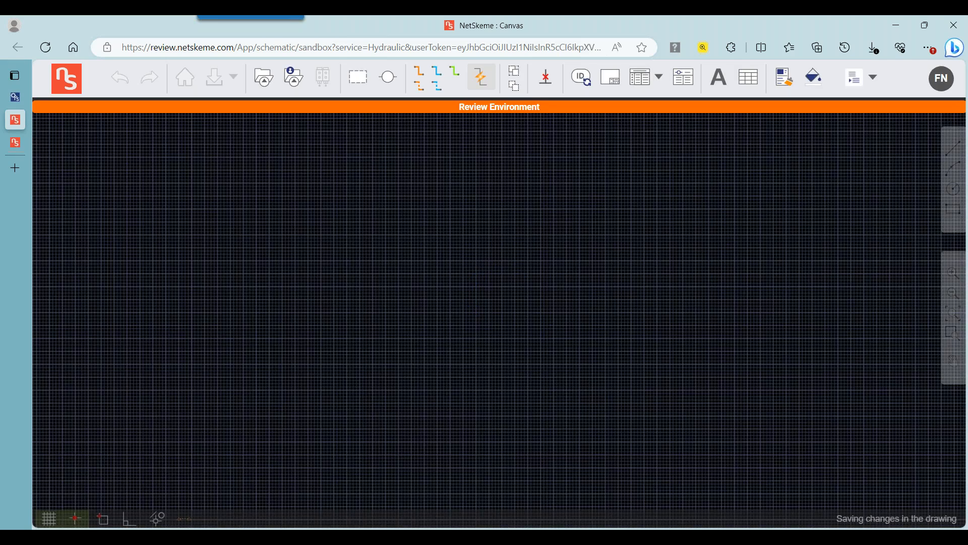
Step: Insert the first single solenoid directional control valve from My Corporate Library into the review drawing
left_click(262, 81)
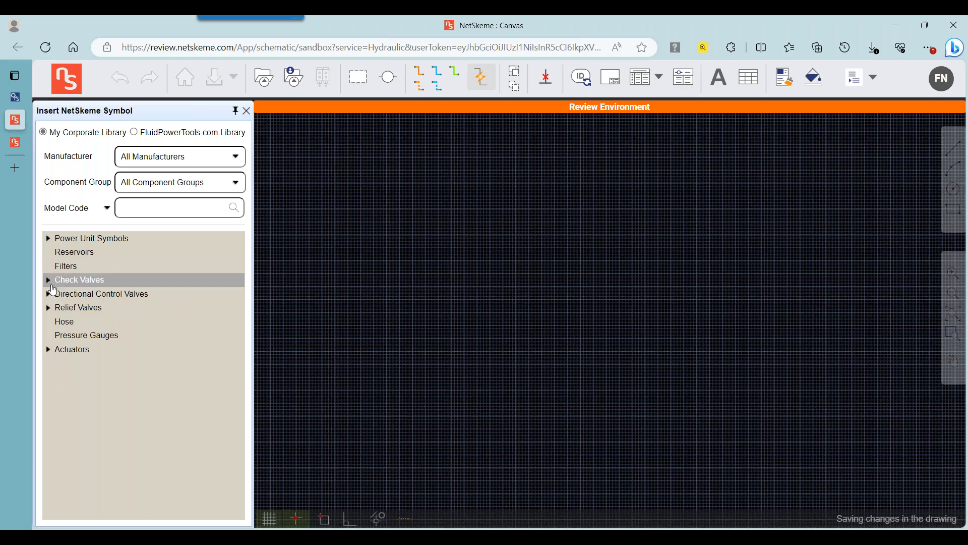
left_click(96, 294)
left_click(88, 312)
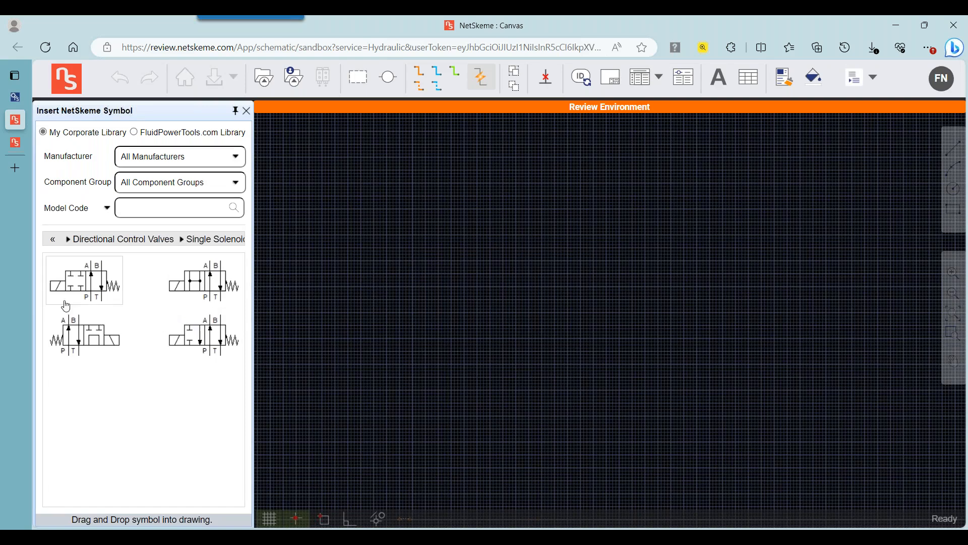
left_click(86, 291)
left_click(424, 241)
Step: Review the inserted valve's model properties, including Lead Time and Stock, and close them without changes
right_click(392, 242)
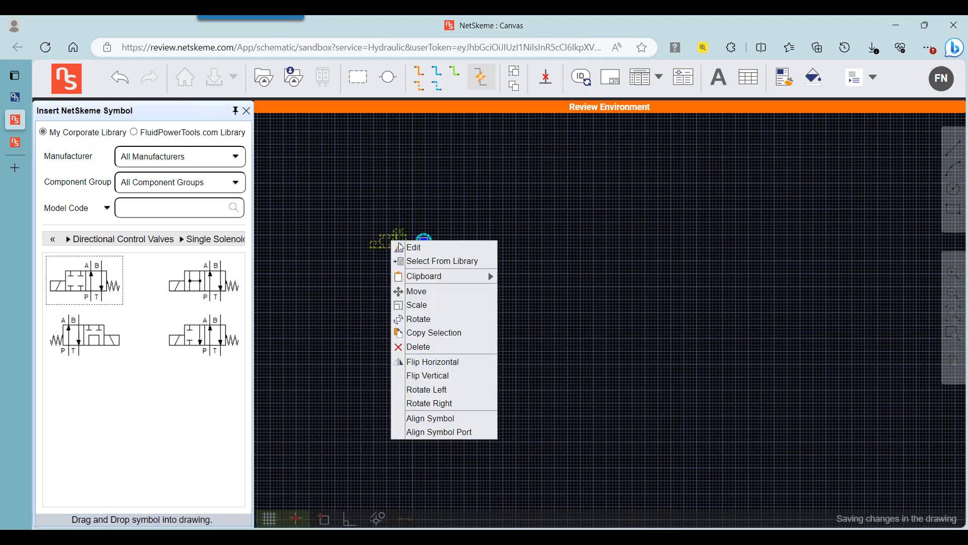
left_click(404, 245)
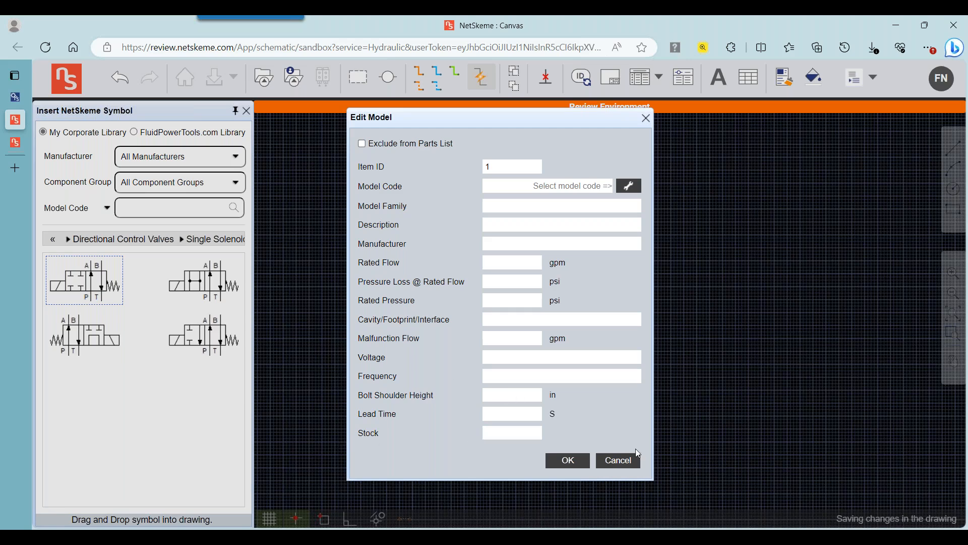
left_click(621, 461)
Step: Insert the single filter symbol from Filters beside the valve, accept its model properties unchanged, and return to the symbol tree
left_click(56, 240)
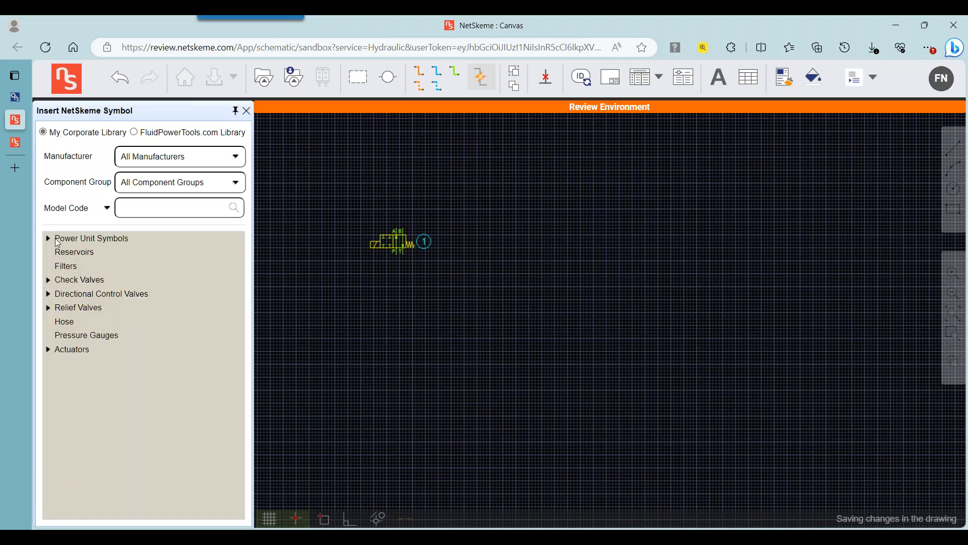
left_click(71, 266)
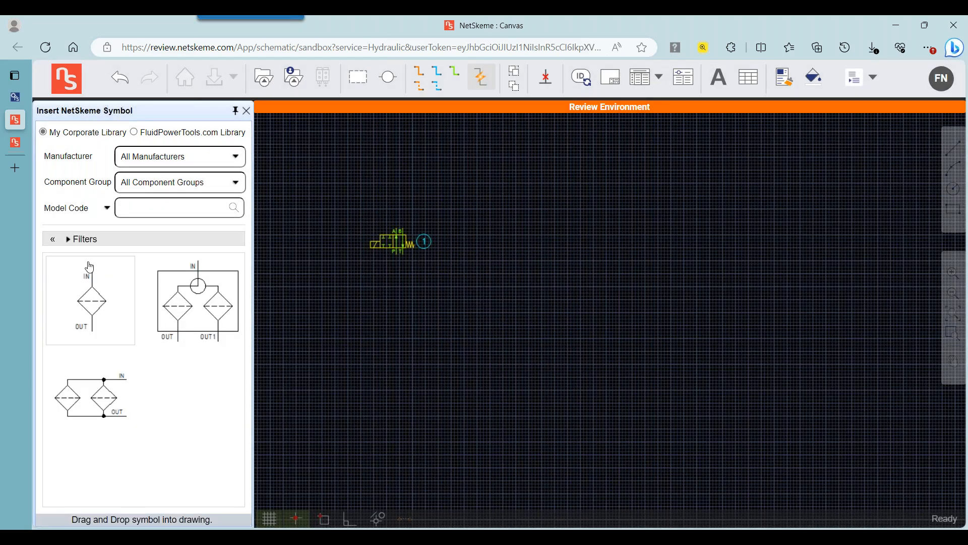
left_click(99, 298)
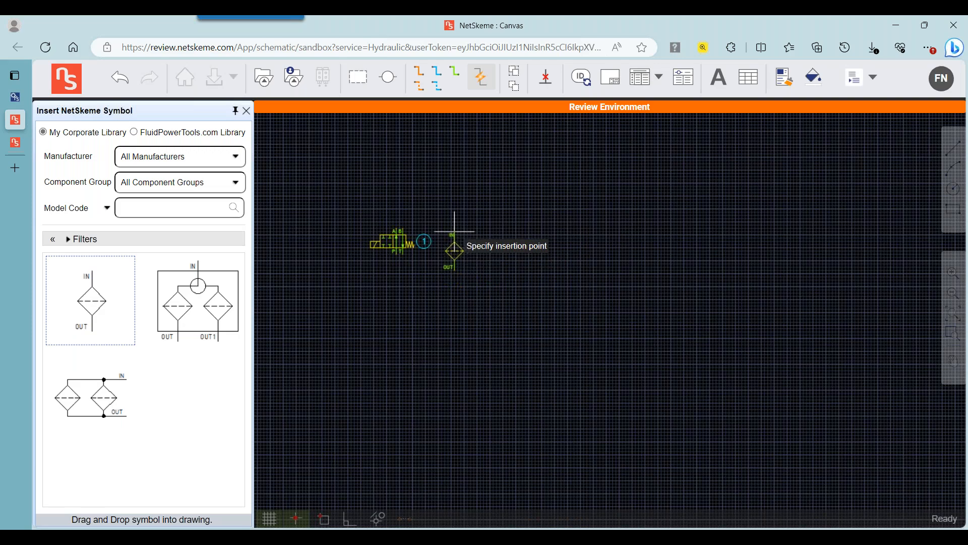
left_click(453, 246)
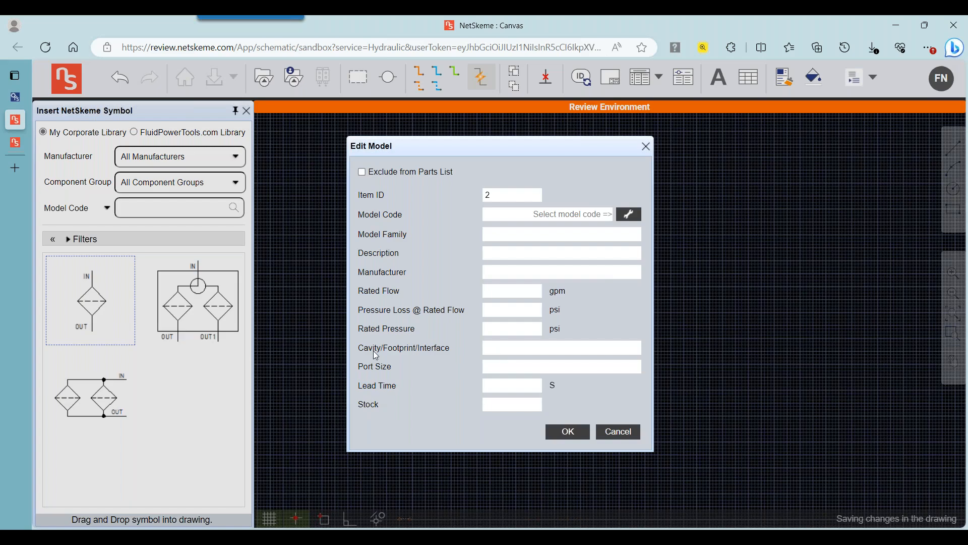
left_click(556, 434)
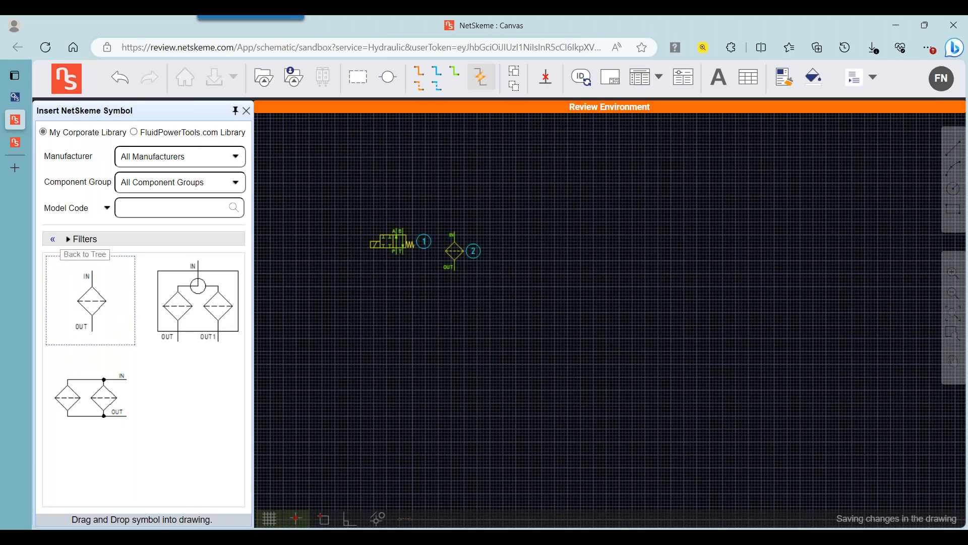
left_click(52, 240)
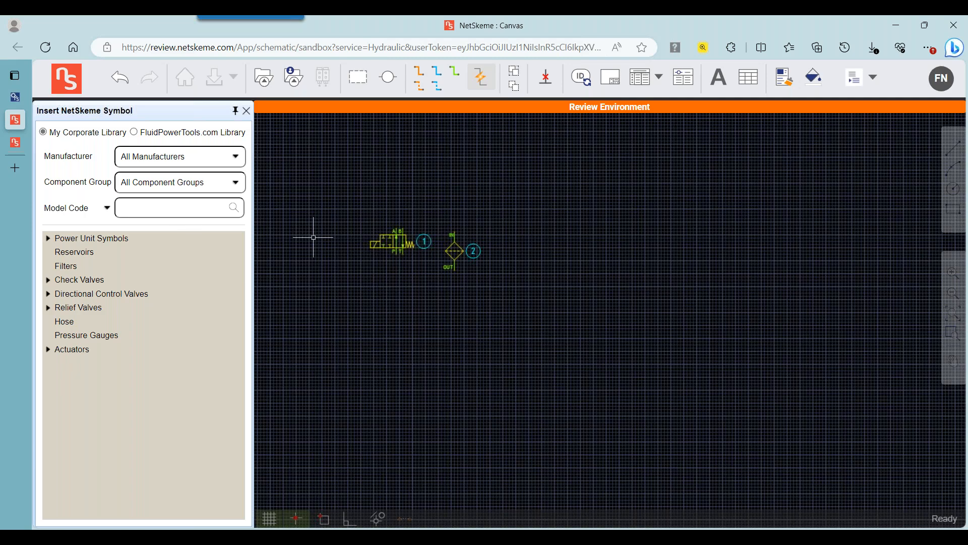
Step: Switch back to OurProjectSpace and advance the library deployment from Review to Publish
mouse_move(20, 109)
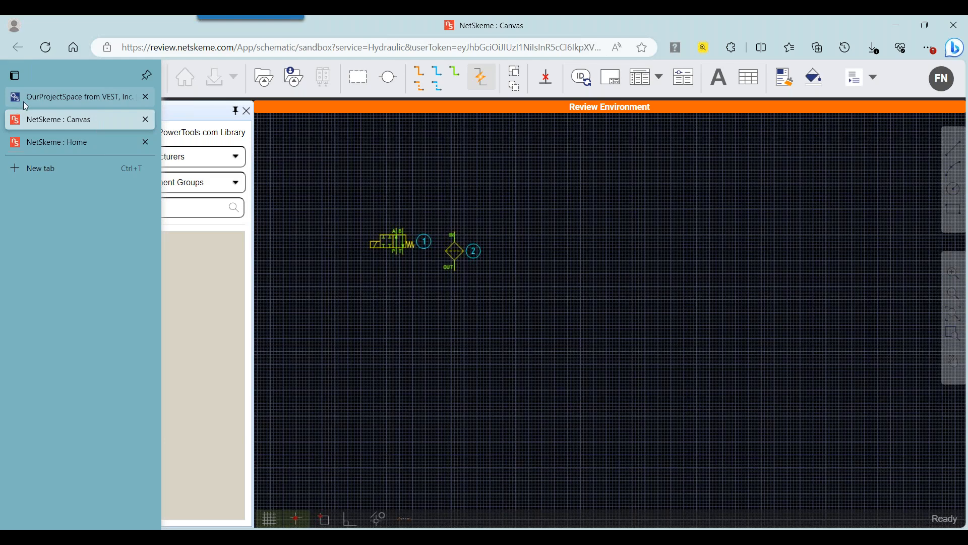
left_click(24, 102)
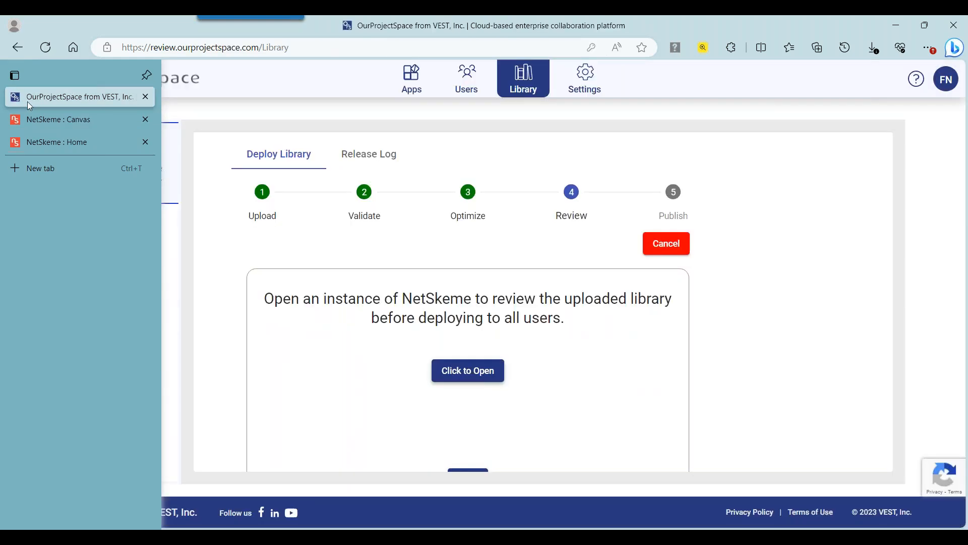
scroll(514, 282, "down", 1)
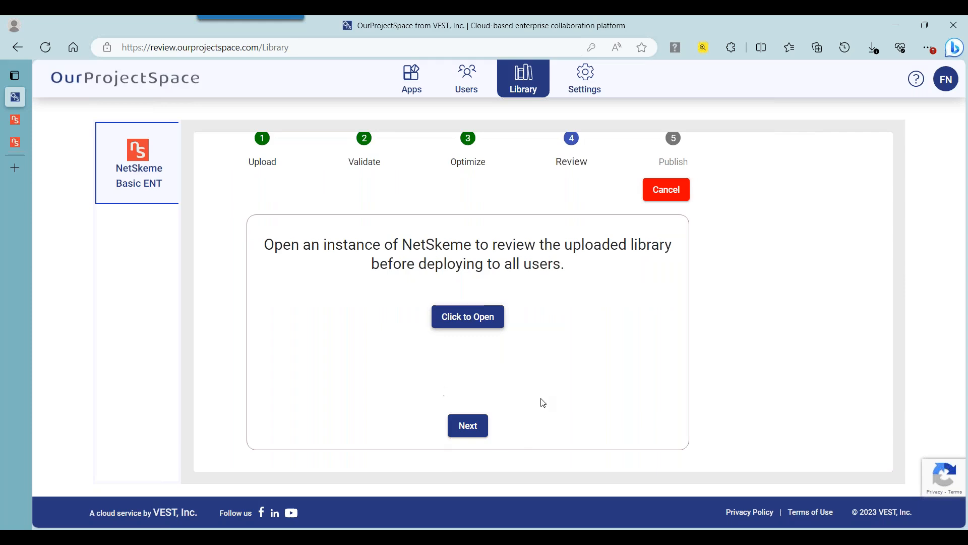
left_click(480, 426)
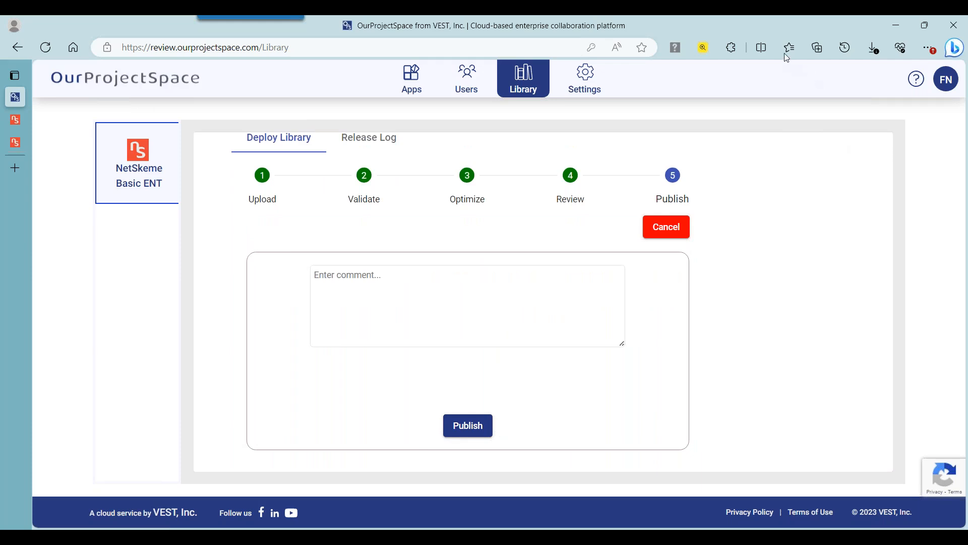
Step: Publish the library with the comment "Full Library Upload"
left_click(427, 291)
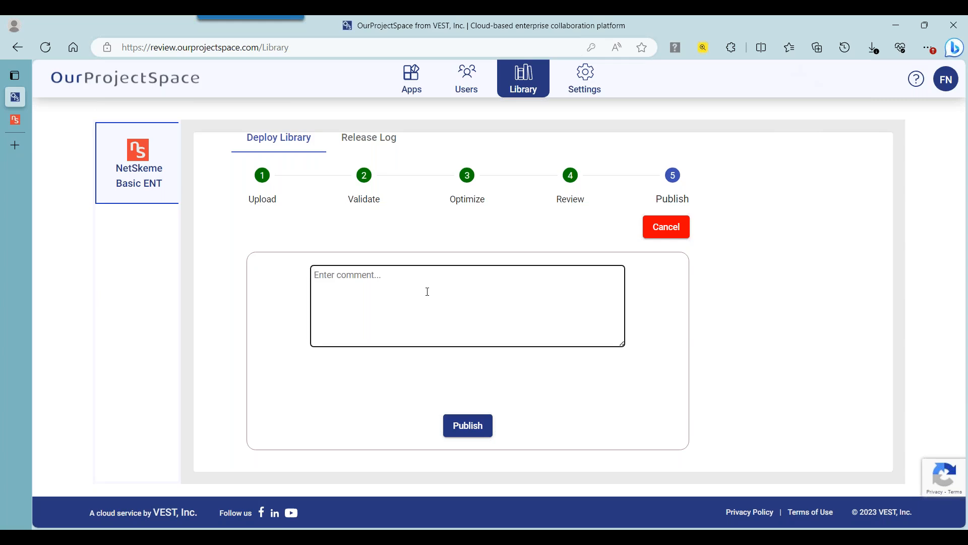
type("Full L")
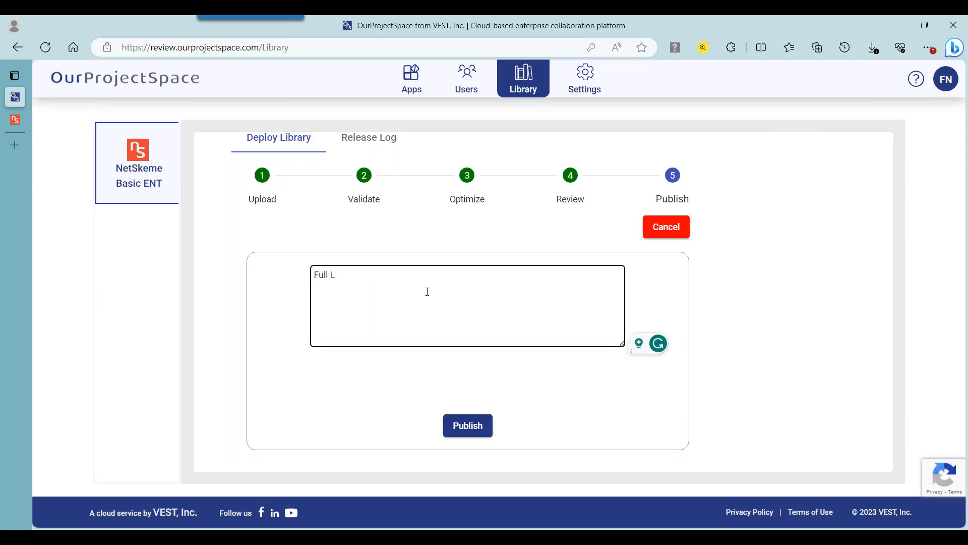
type("ibrary Uploa")
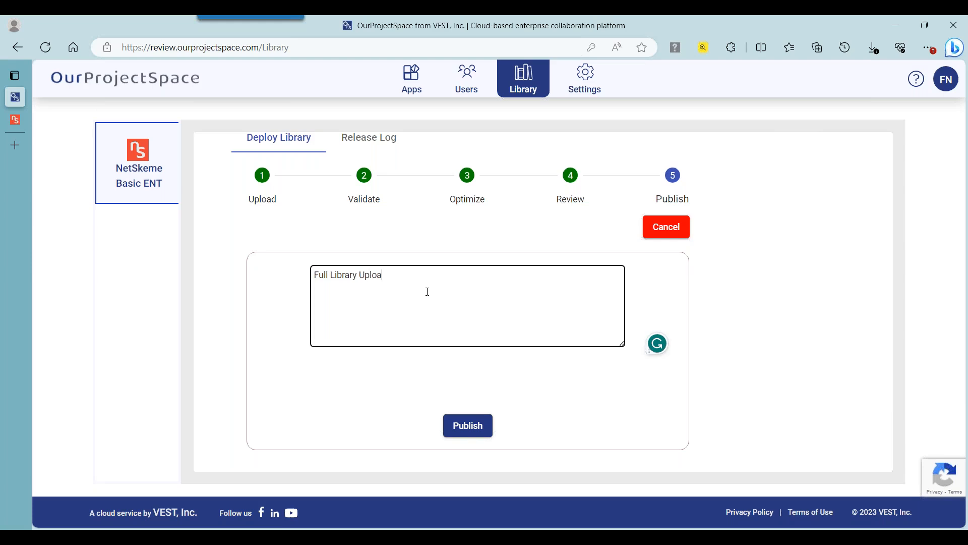
type("d")
left_click(479, 426)
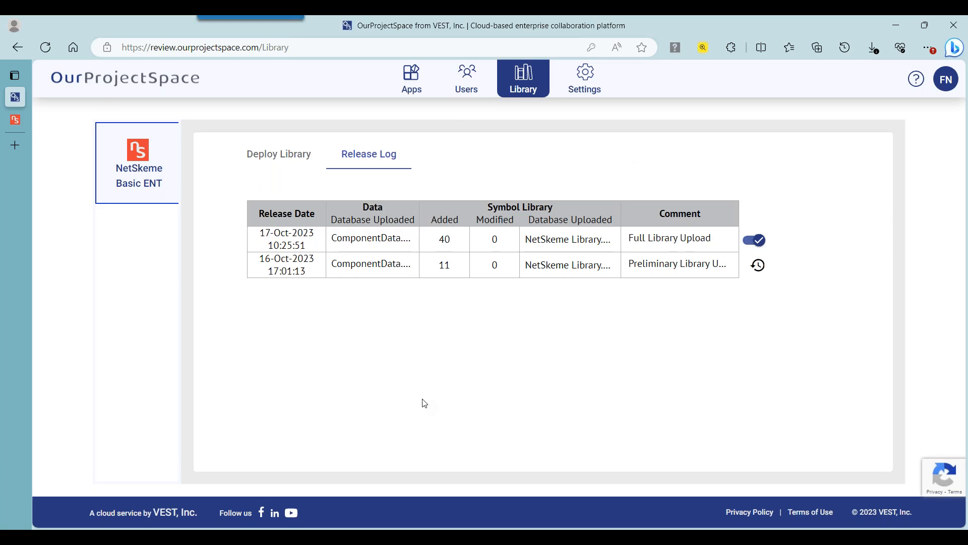
Step: Review the published library entries in the Release Log, and return to the Deploy Library upload stage
mouse_move(435, 244)
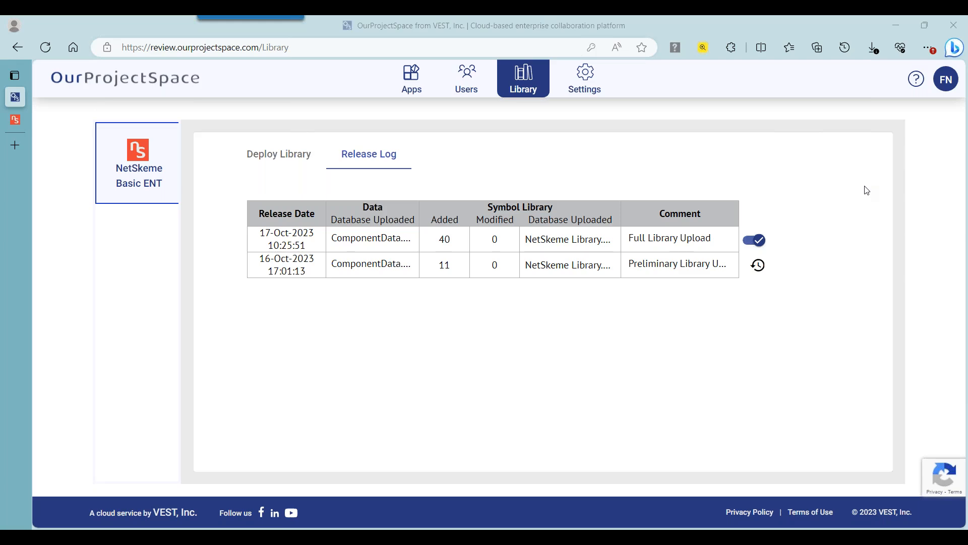
left_click(266, 152)
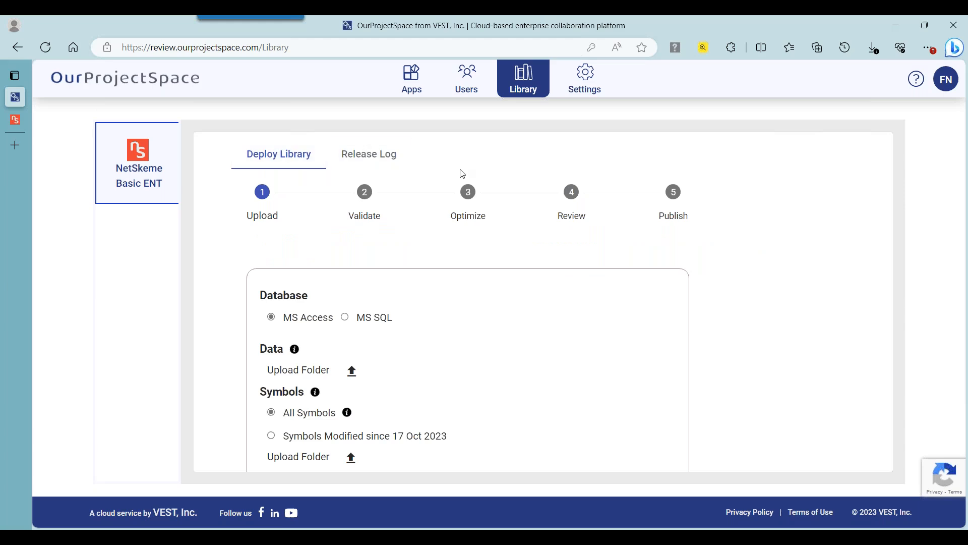
scroll(419, 177, "down", 1)
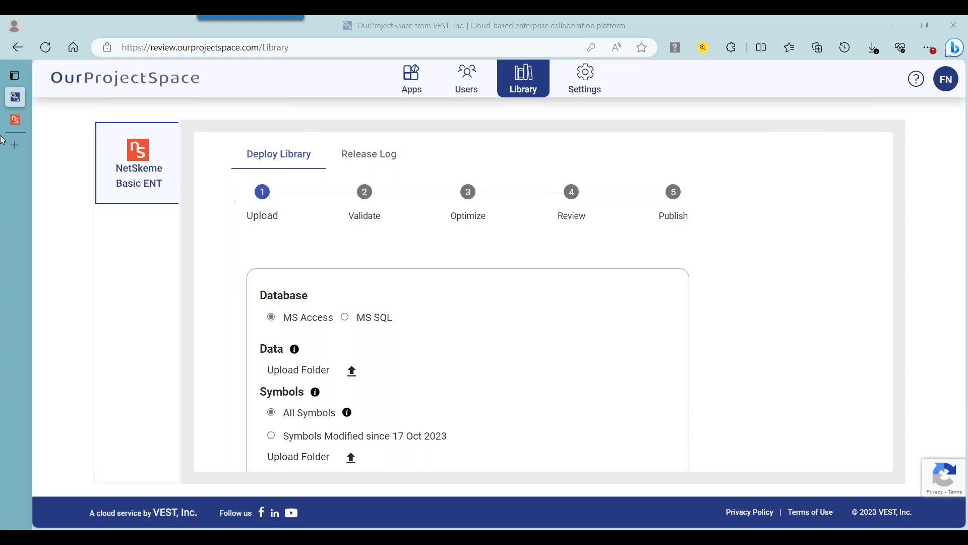
Step: Switch to NetSkeme, reload its sign-in page, and sign in with the saved credentials
left_click(19, 121)
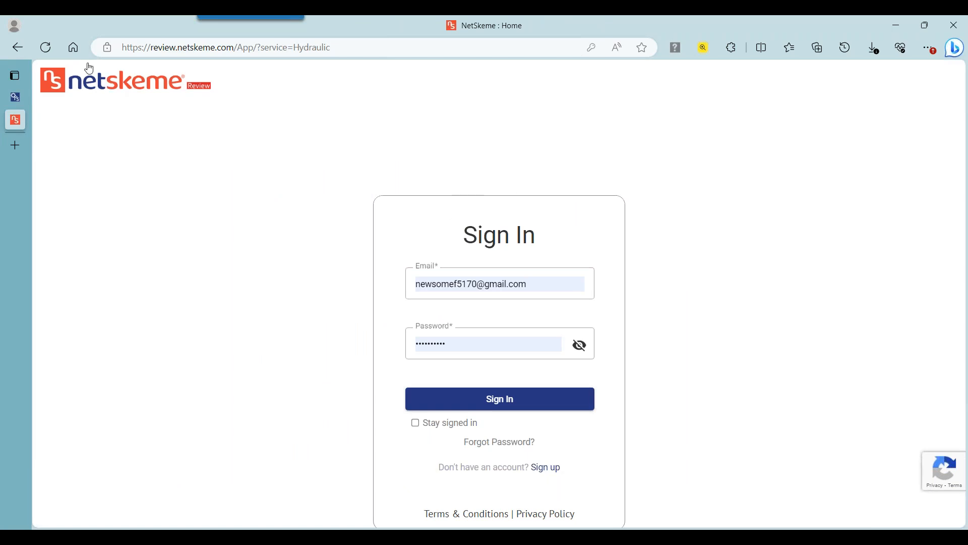
left_click(46, 48)
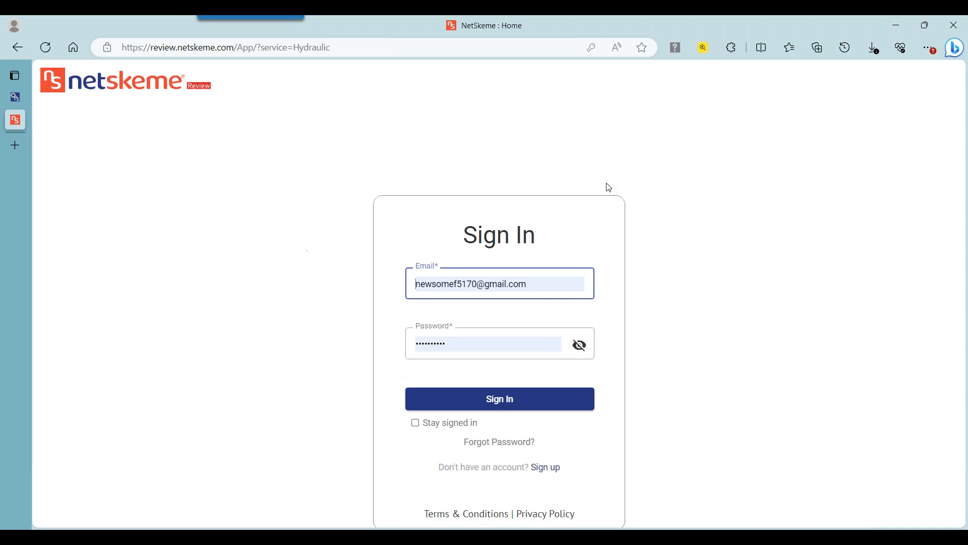
left_click(503, 399)
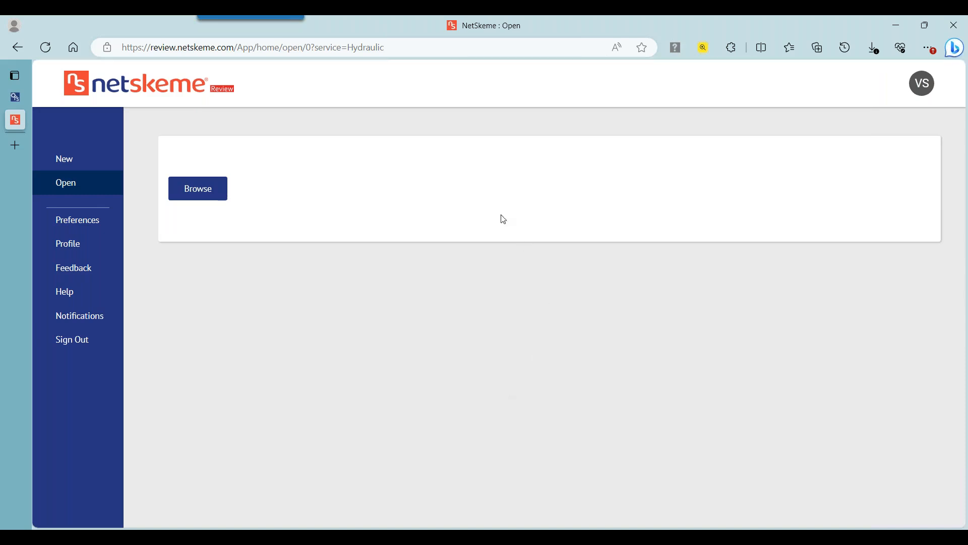
Step: Create a new drawing from the Sheet size B (11 in X 17 in) template in My Templates
left_click(108, 160)
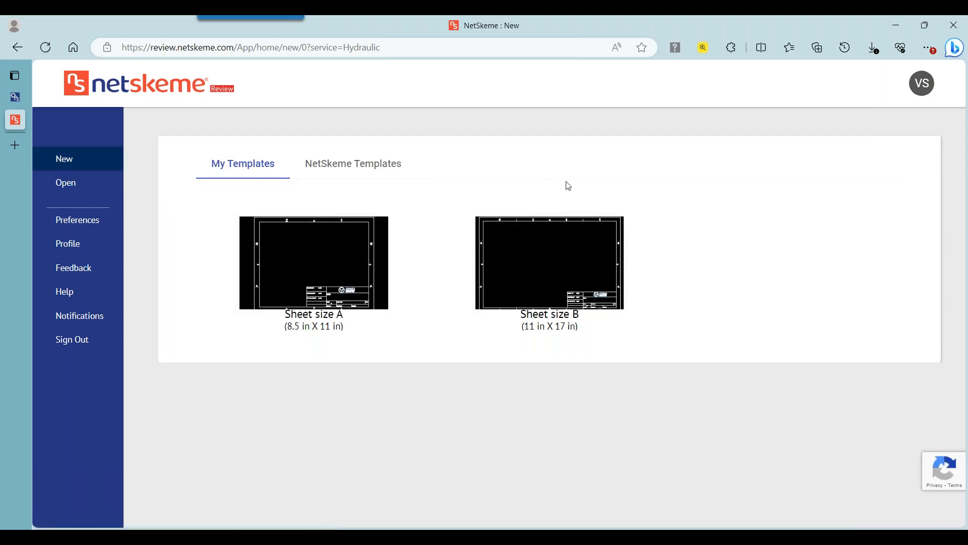
left_click(523, 298)
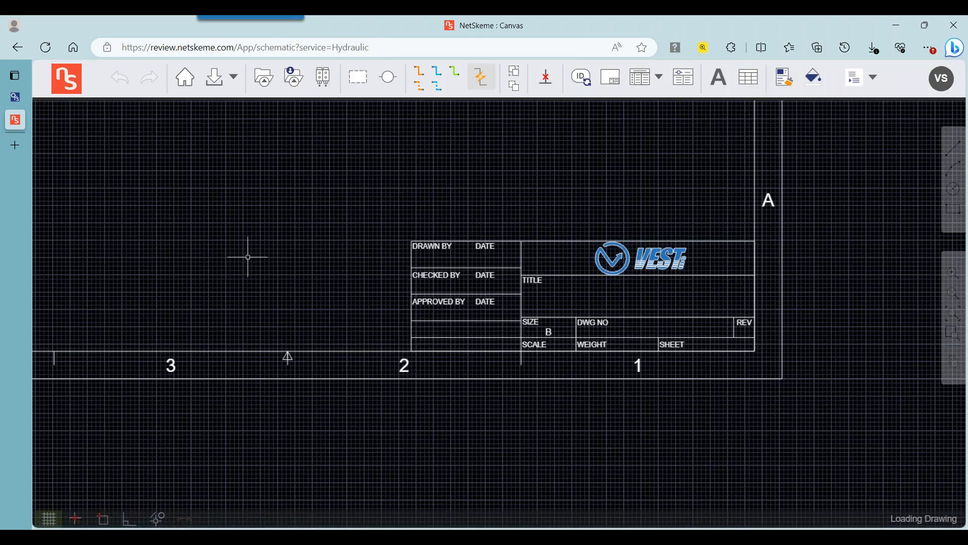
scroll(249, 259, "down", 2)
left_click_drag(251, 236, 362, 303)
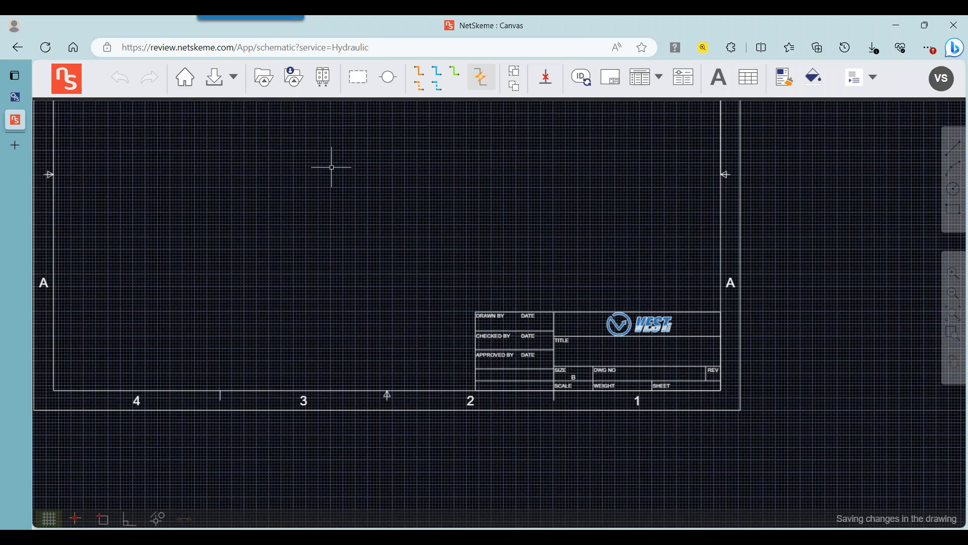
Step: Search My Corporate Library for the model code HBk05 to find a symbol to insert
left_click(267, 84)
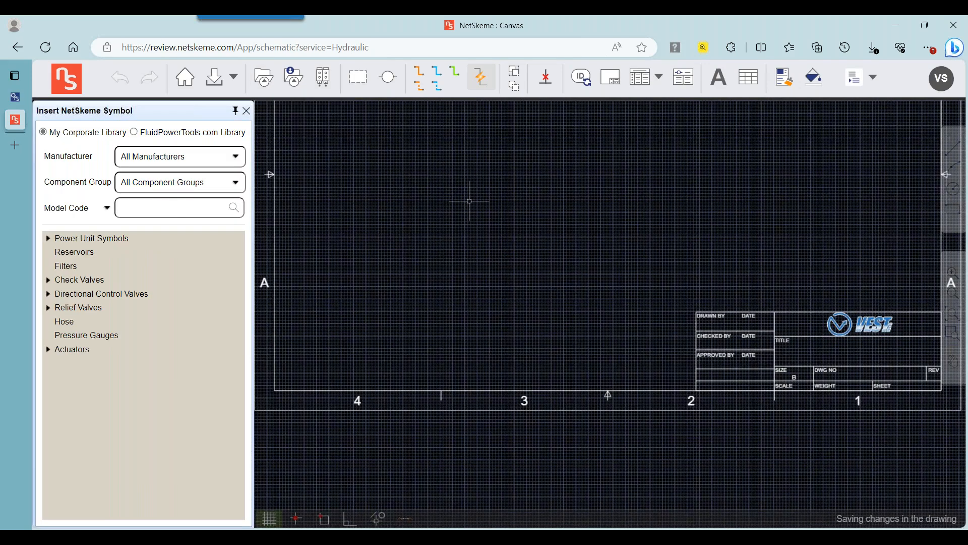
left_click_drag(468, 211, 503, 320)
scroll(527, 286, "down", 2)
mouse_move(605, 279)
left_mouse_down()
mouse_move(526, 286)
mouse_move(551, 325)
left_mouse_up()
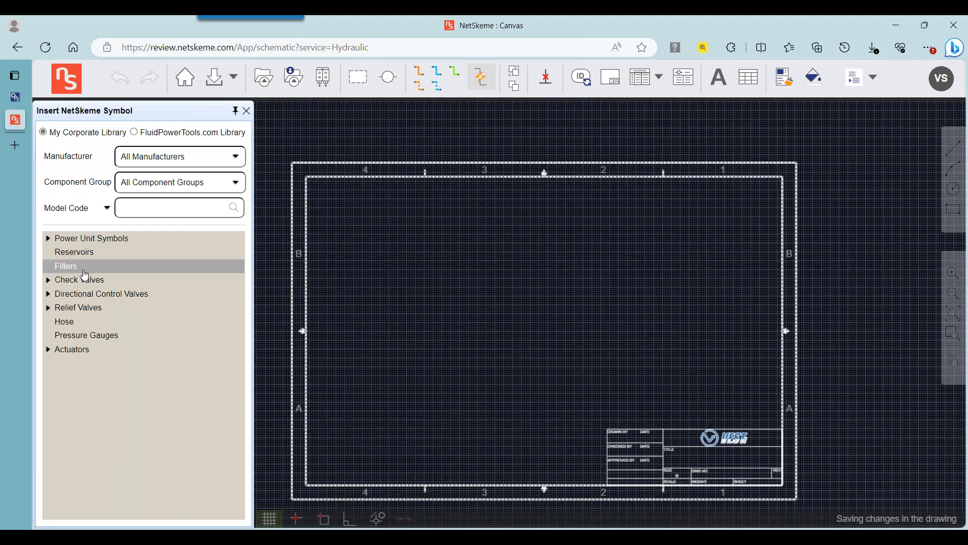
left_click(144, 206)
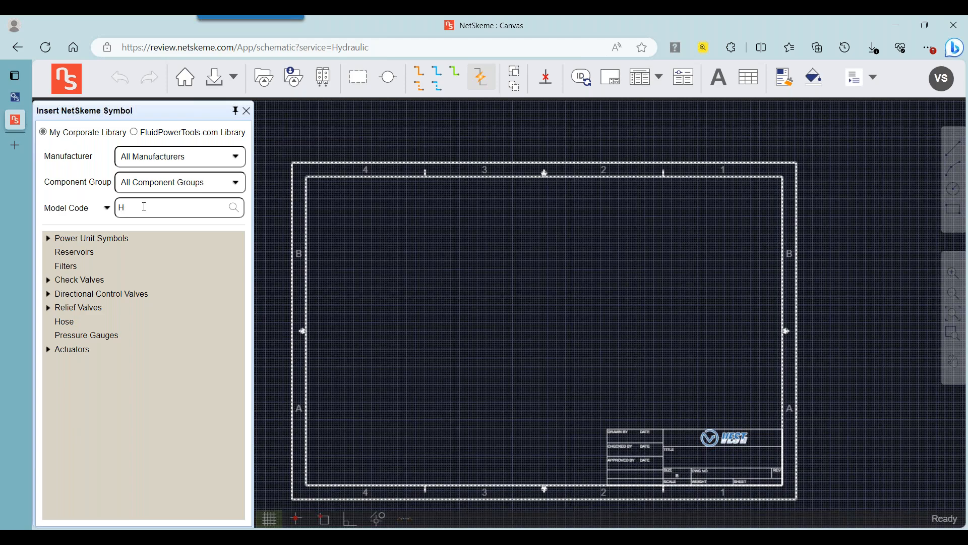
key("Return")
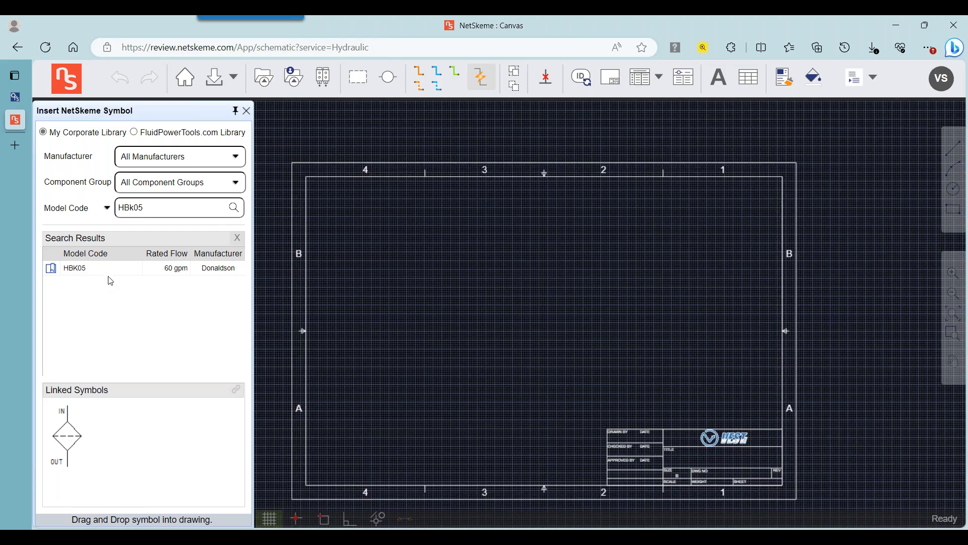
Step: Insert the filter symbol linked to Donaldson model HBK05 into the drawing sheet
left_click(107, 273)
left_click_drag(72, 449, 488, 334)
scroll(483, 369, "up", 1)
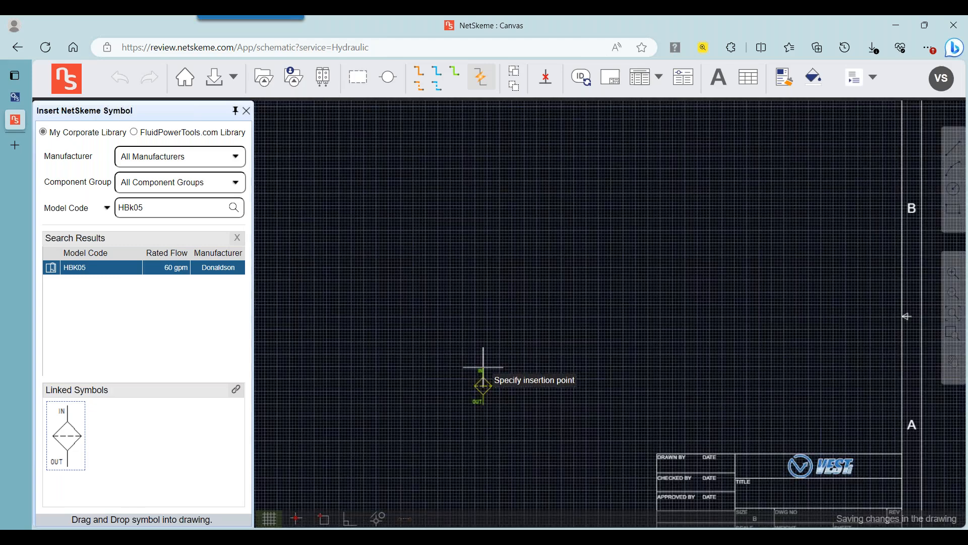
left_click(478, 369)
left_click_drag(573, 344, 626, 212)
scroll(626, 212, "up", 1)
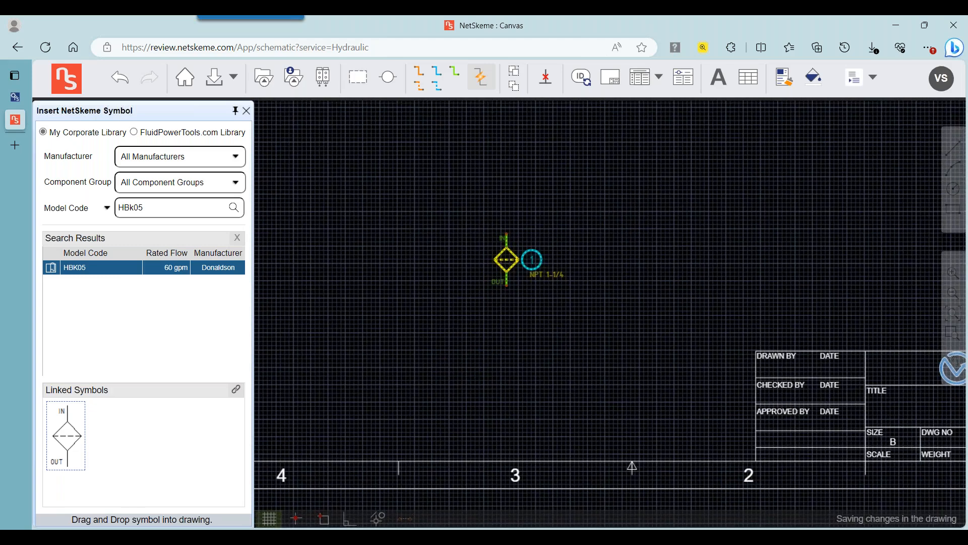
Step: Review the inserted HBK05 filter's model properties without changing them, and close the model code search results
double_click(502, 254)
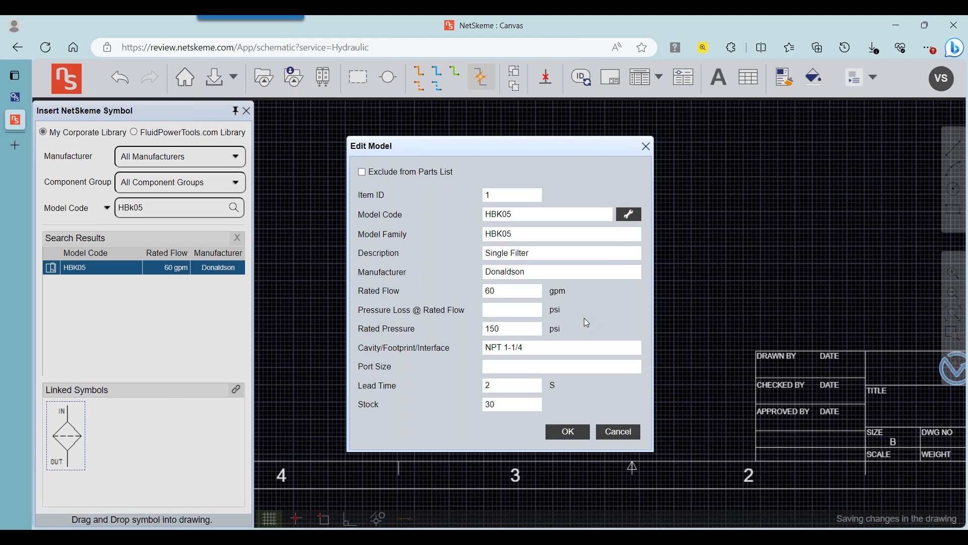
left_click(631, 435)
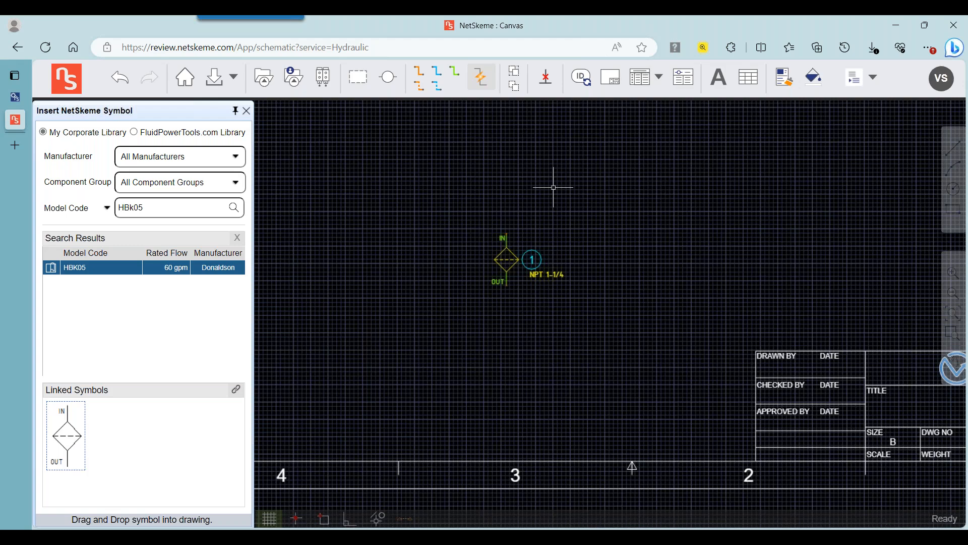
left_click(237, 238)
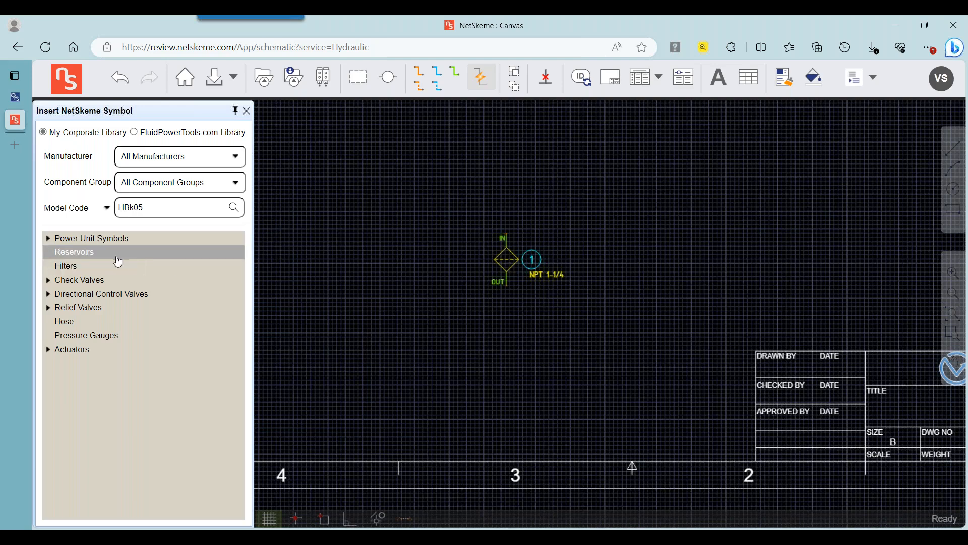
Step: Insert the single pump symbol from Power Unit Symbols into the drawing, in the open area beside the filter
left_click(51, 238)
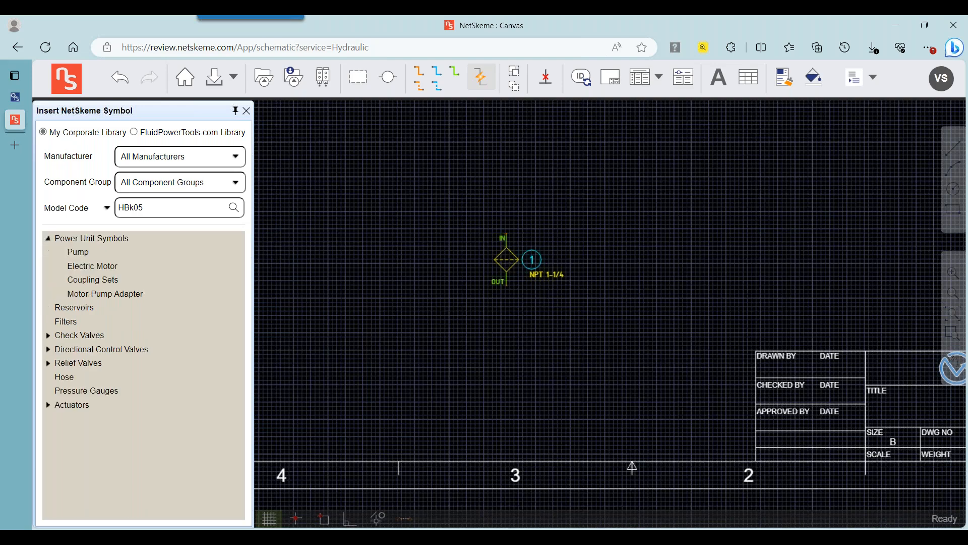
left_click(71, 251)
left_click_drag(132, 288, 366, 287)
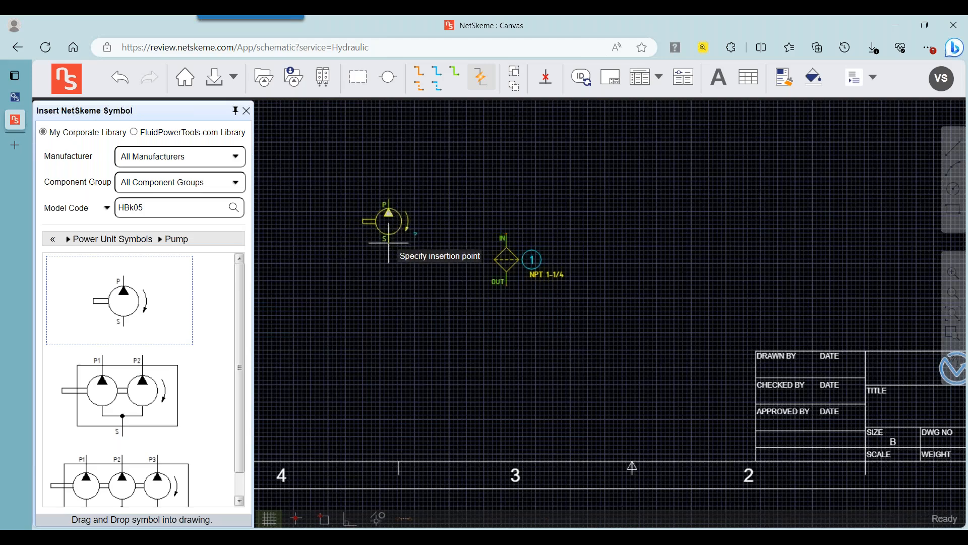
left_click_drag(430, 253, 489, 245)
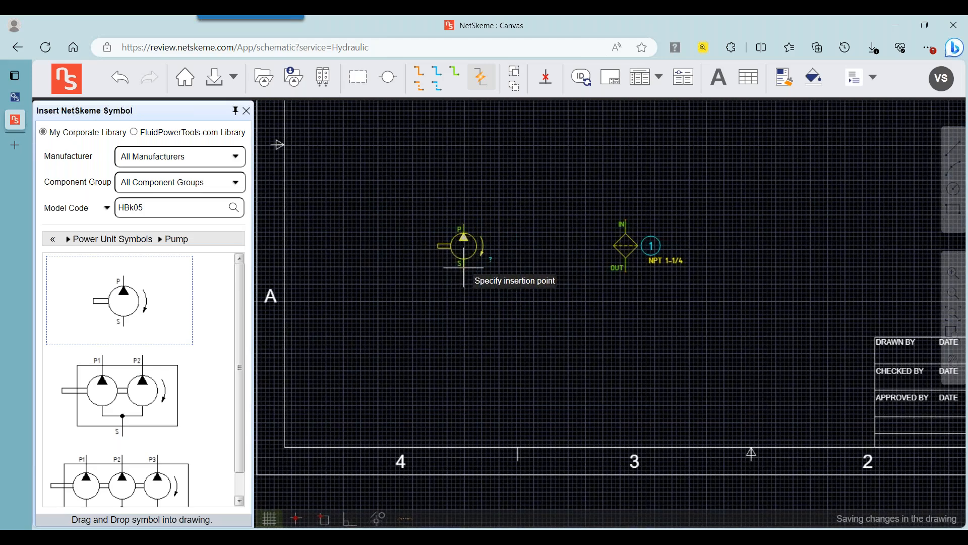
left_click(464, 268)
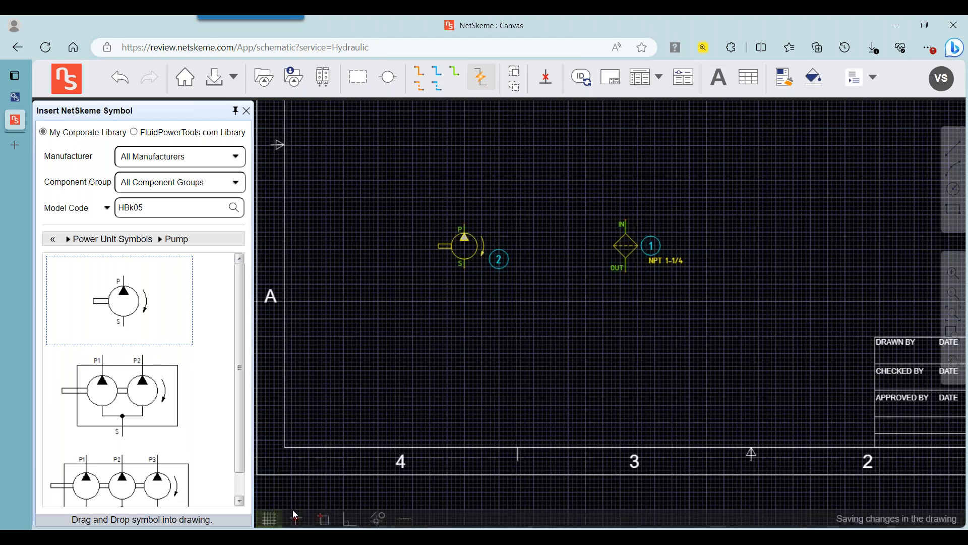
Step: Review the inserted pump's model property fields without changing them
double_click(455, 248)
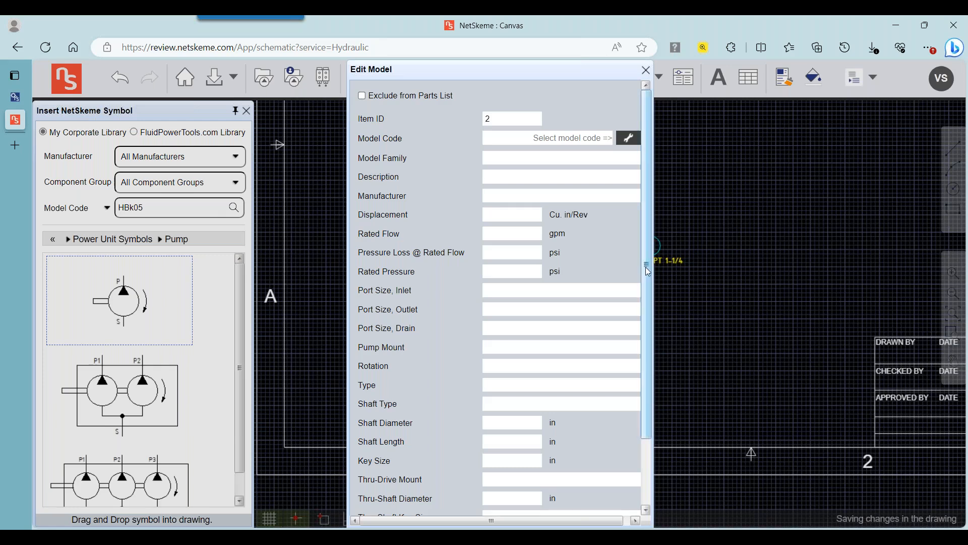
scroll(640, 259, "down", 3)
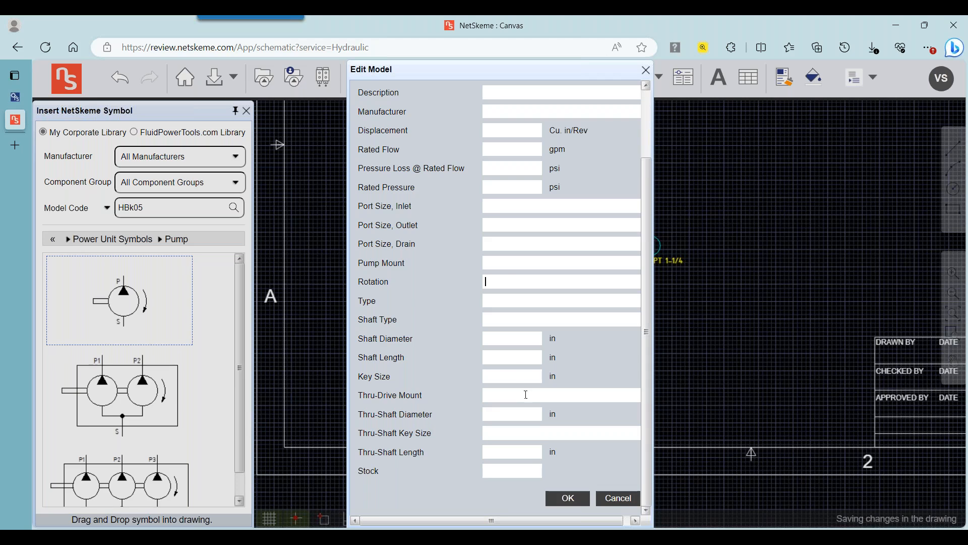
left_click(619, 498)
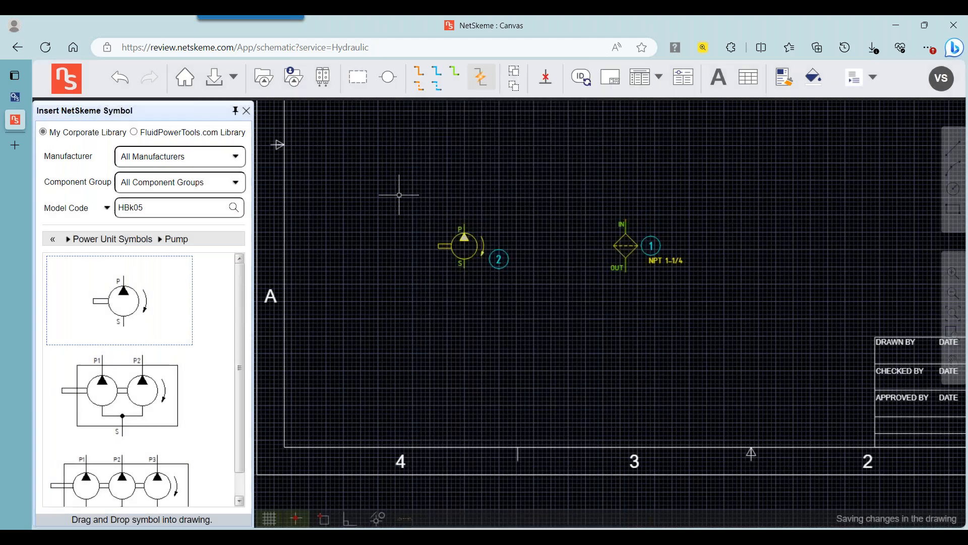
Step: Insert the electric motor symbol from Power Unit Symbols on the shaft side of the pump
left_click(53, 238)
left_click(89, 242)
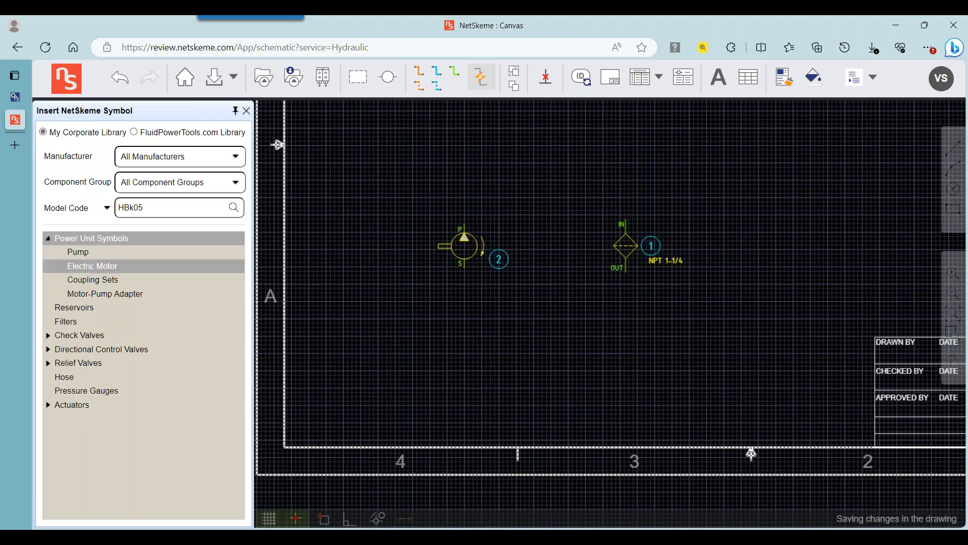
left_click(92, 268)
left_click_drag(94, 274, 427, 246)
Step: Insert the coupling set symbol from Power Unit Symbols onto the pump shaft, between the motor and the pump
left_click(52, 238)
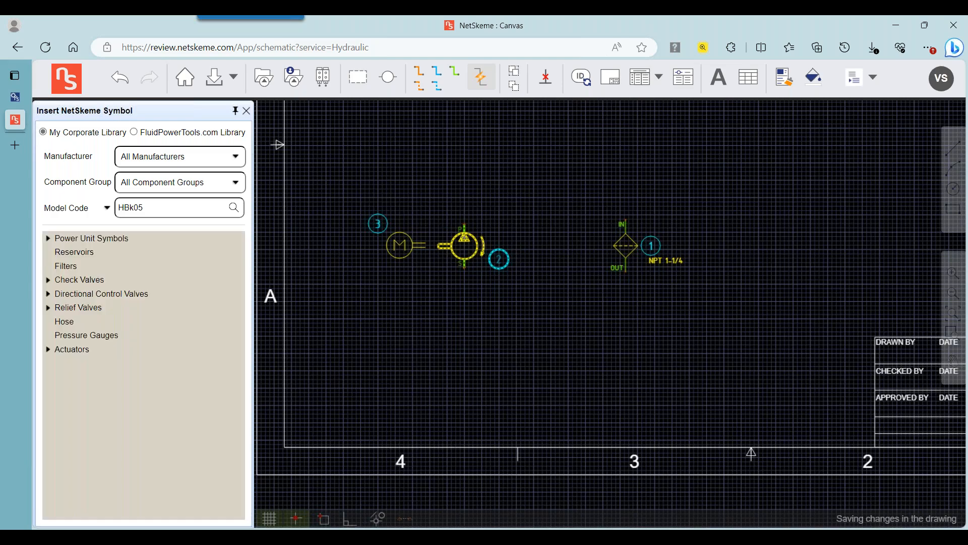
left_click(87, 243)
left_click(99, 280)
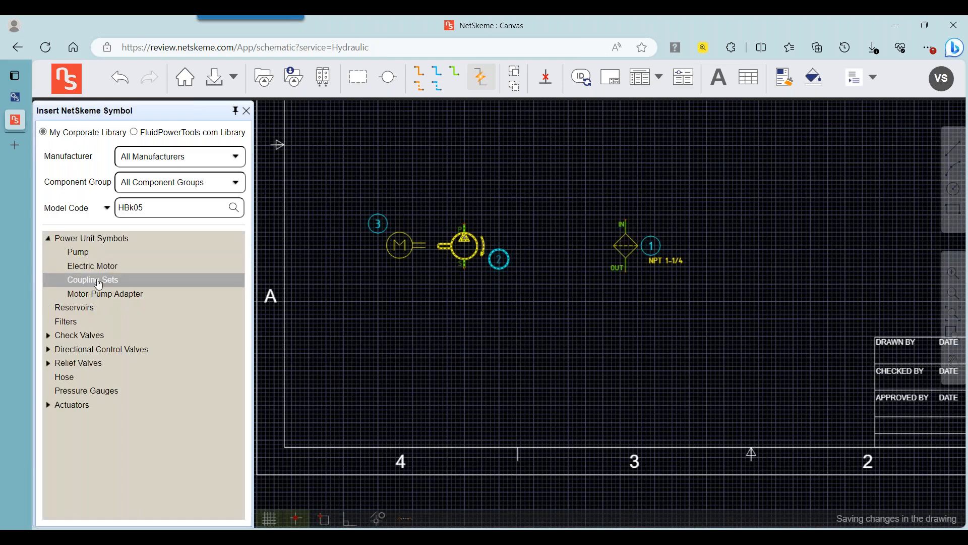
left_click_drag(75, 275, 434, 242)
Step: Move the electric motor so that its shaft end meets the coupling
scroll(434, 249, "up", 3)
left_click(399, 240)
left_click(419, 242)
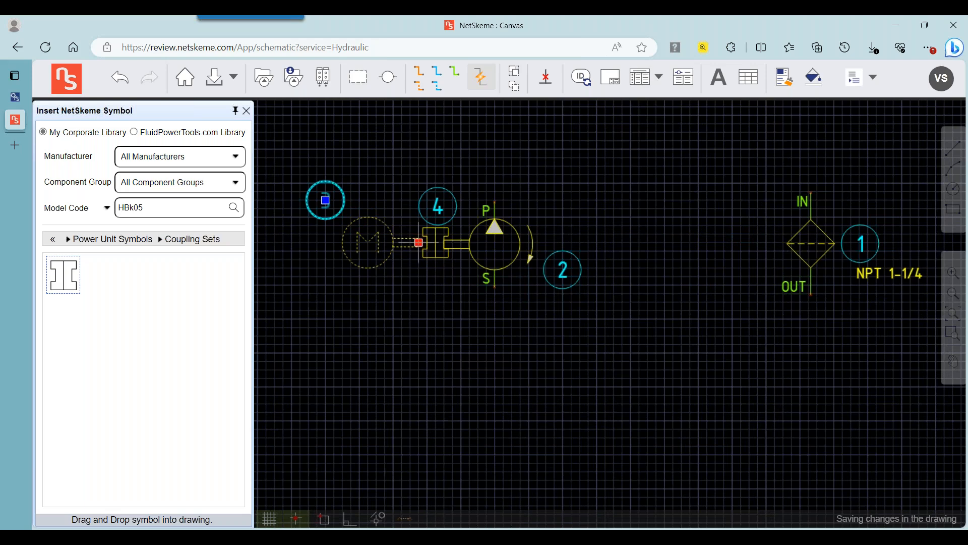
left_click(428, 242)
key("Escape")
Step: Exclude the pump from the parts list in its model properties
double_click(494, 278)
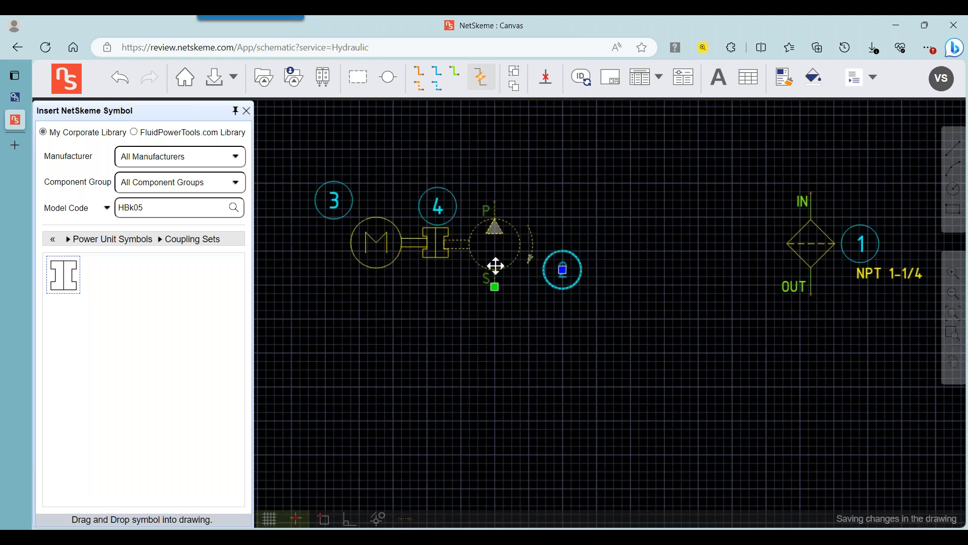
left_click(425, 101)
scroll(593, 489, "down", 3)
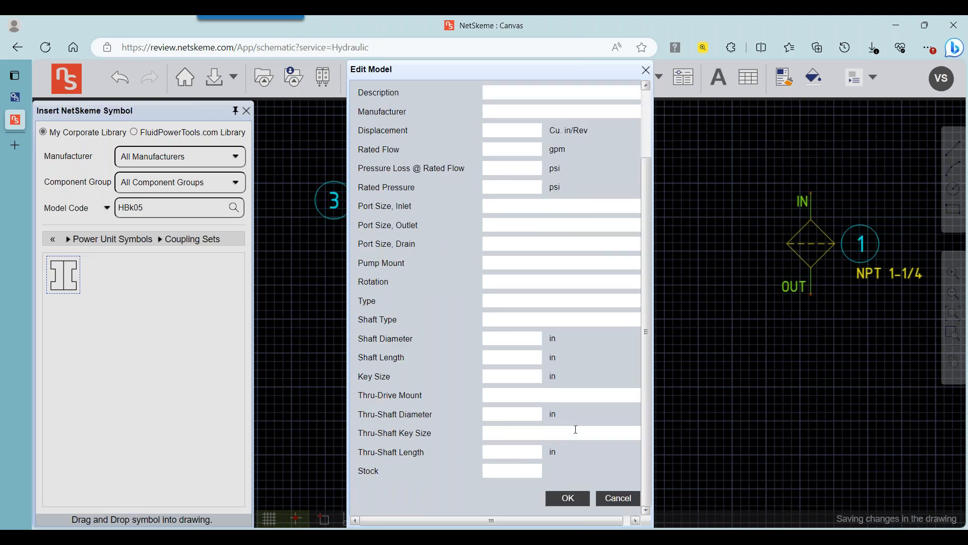
left_click(566, 497)
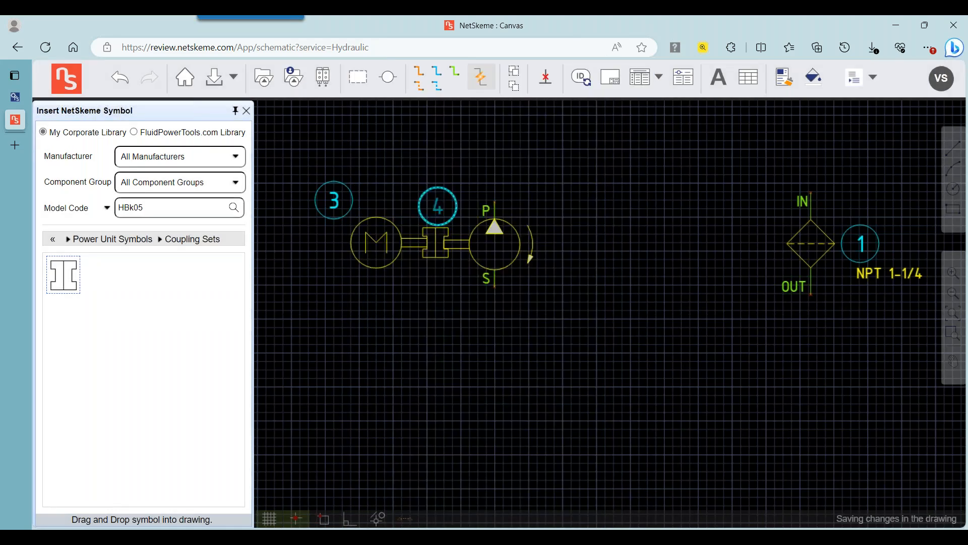
Step: Exclude the coupling and the electric motor from the parts list in their model properties
double_click(433, 244)
left_click(424, 153)
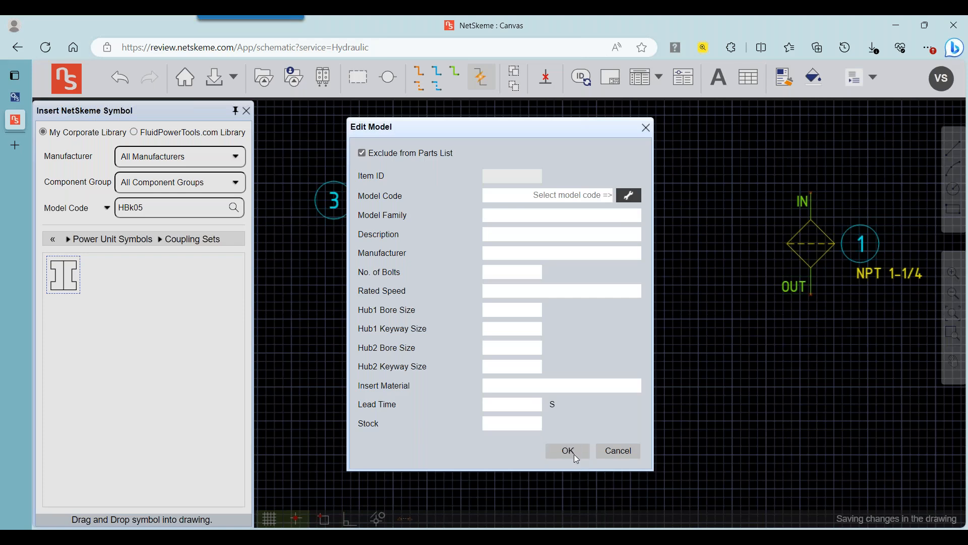
left_click(569, 451)
double_click(382, 246)
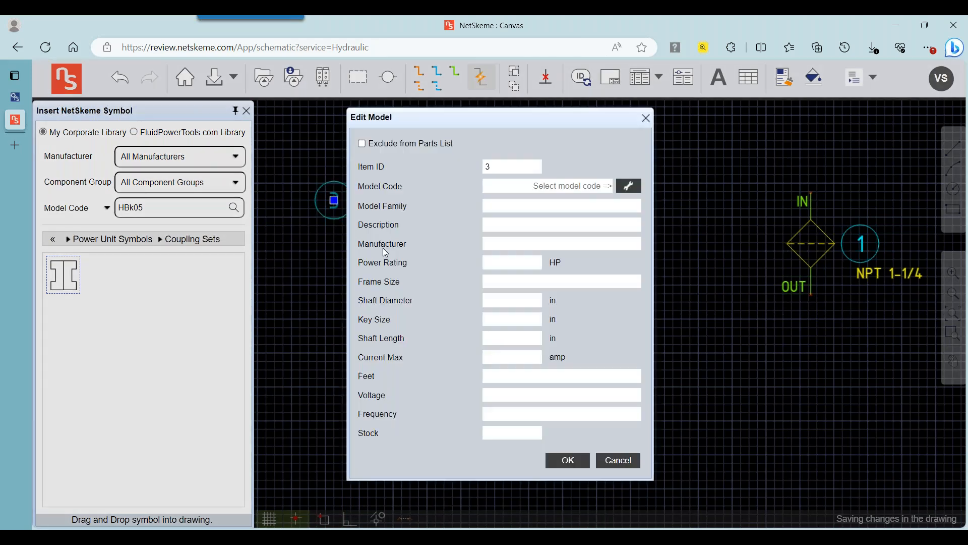
left_click(379, 145)
left_click(567, 460)
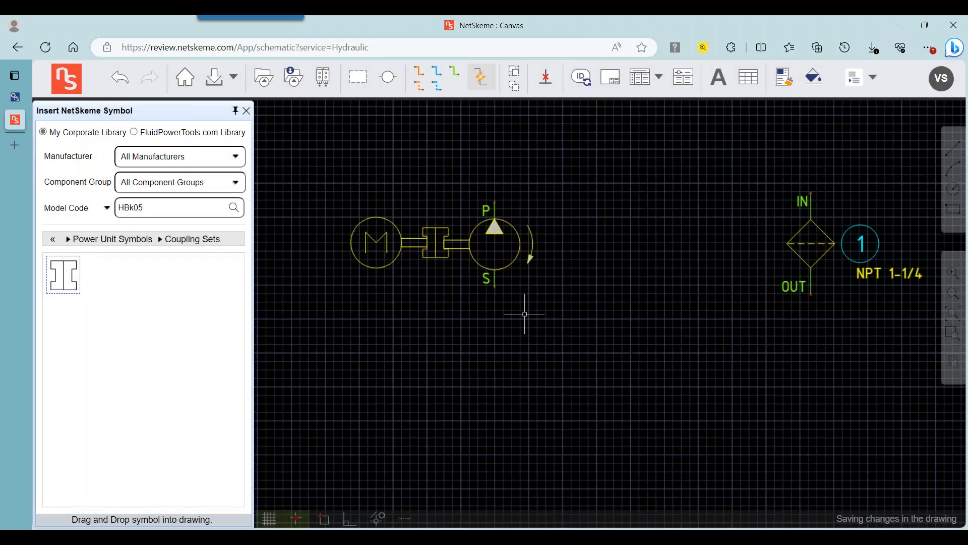
Step: Review the HBK05 filter's model properties, including its rated flow, rated pressure, lead time and stock
scroll(629, 198, "down", 3)
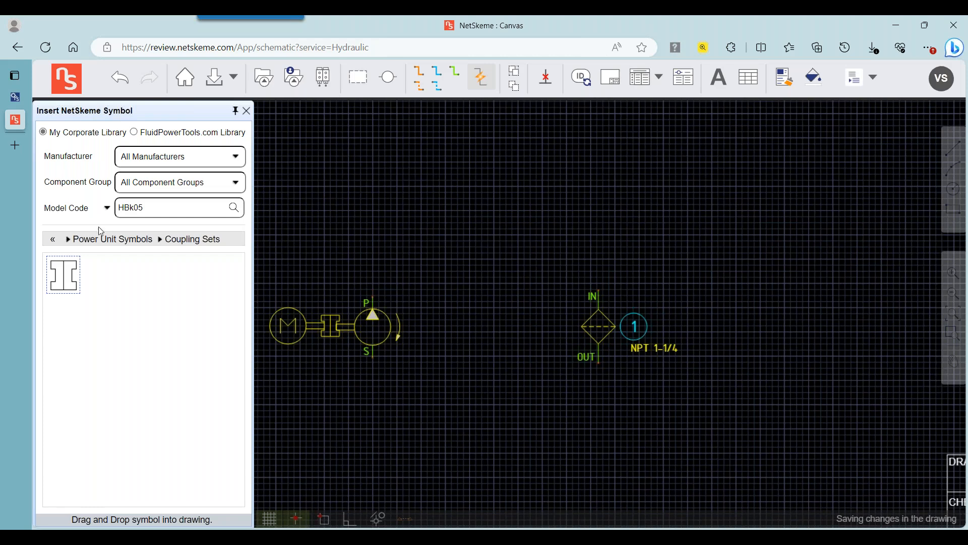
left_click(53, 239)
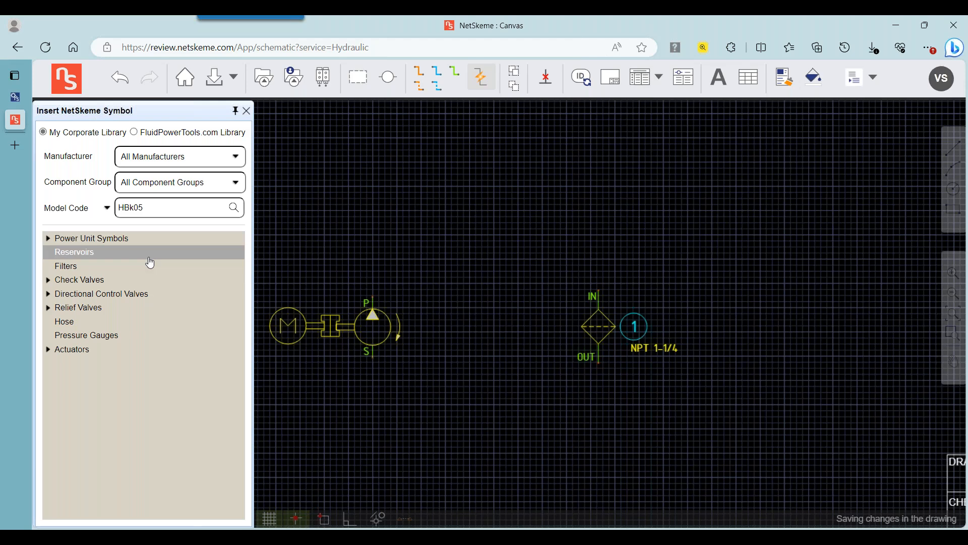
left_click(612, 337)
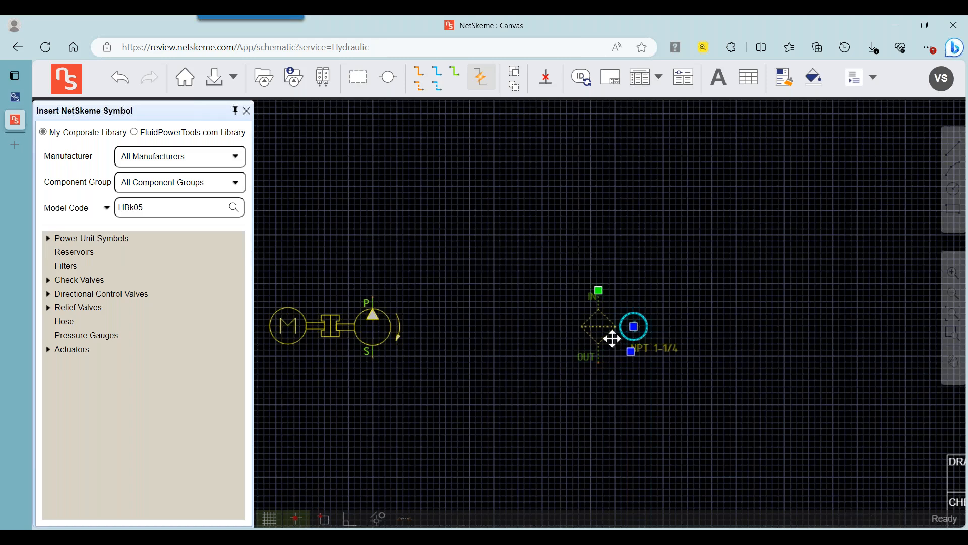
double_click(612, 338)
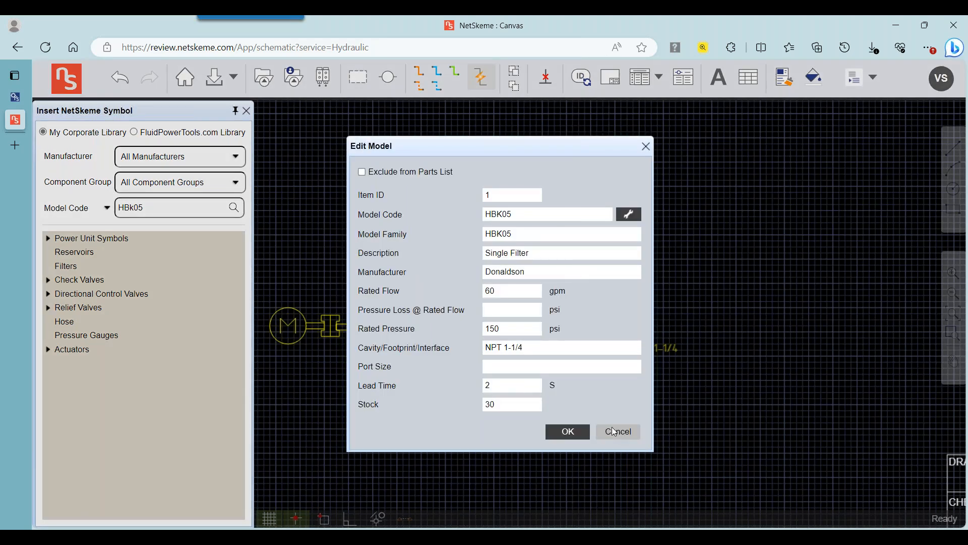
left_click(578, 432)
left_click_drag(526, 193, 573, 217)
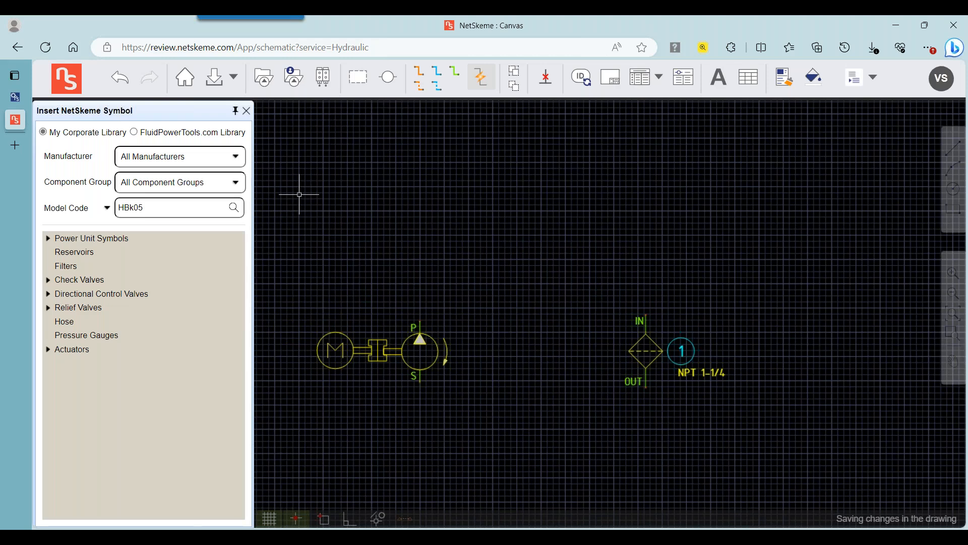
Step: Clear the model code search and insert the third line mounted relief valve symbol above the pump and filter
double_click(171, 207)
key("BackSpace")
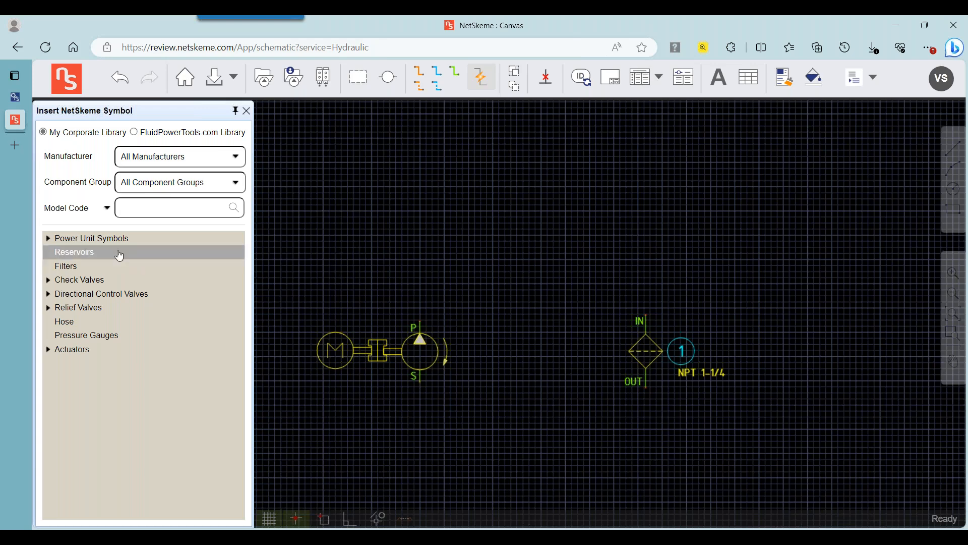
left_click(79, 309)
left_click(93, 335)
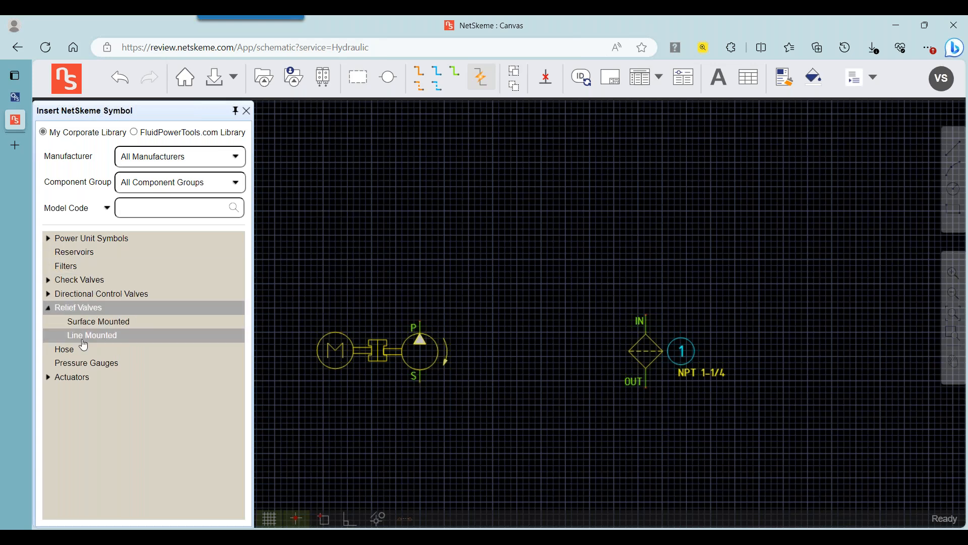
left_click_drag(196, 293, 480, 214)
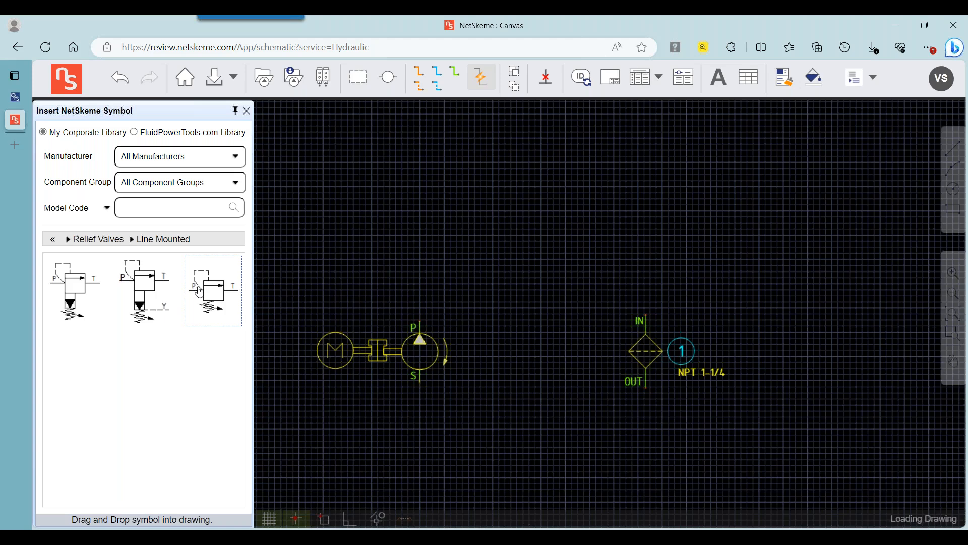
left_click(480, 217)
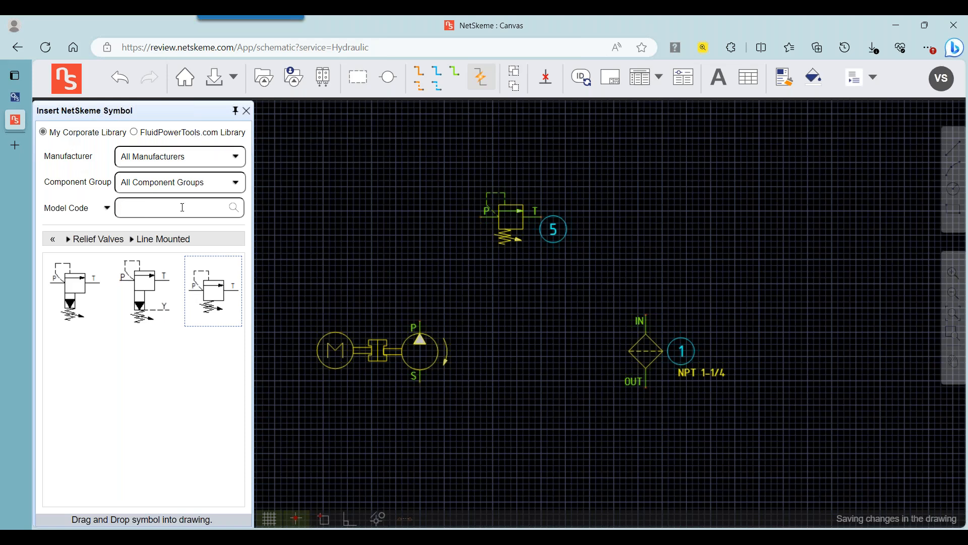
Step: Assign Parker model R1E0213-A-1 from the R1E02 family in My Corporate Library to the relief valve
left_click(508, 212)
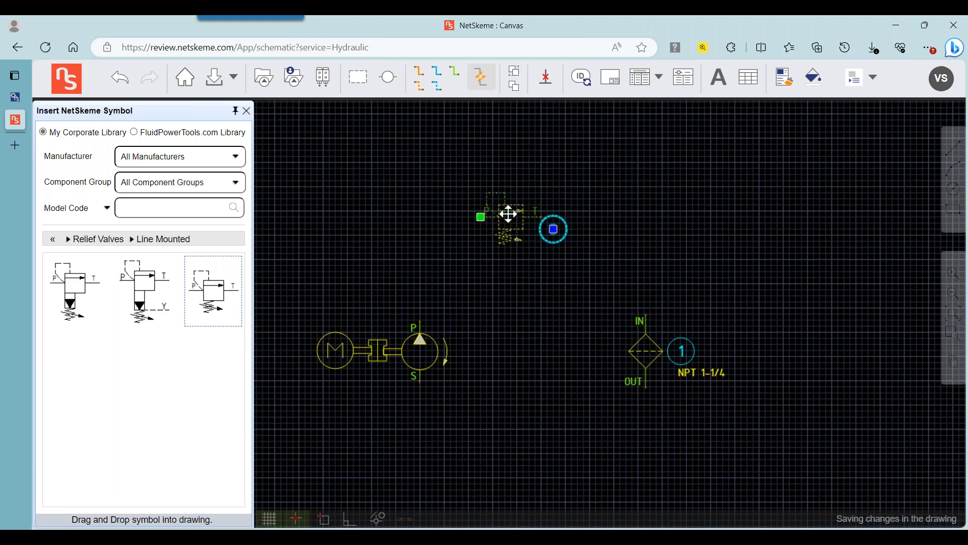
right_click(509, 214)
left_click(537, 235)
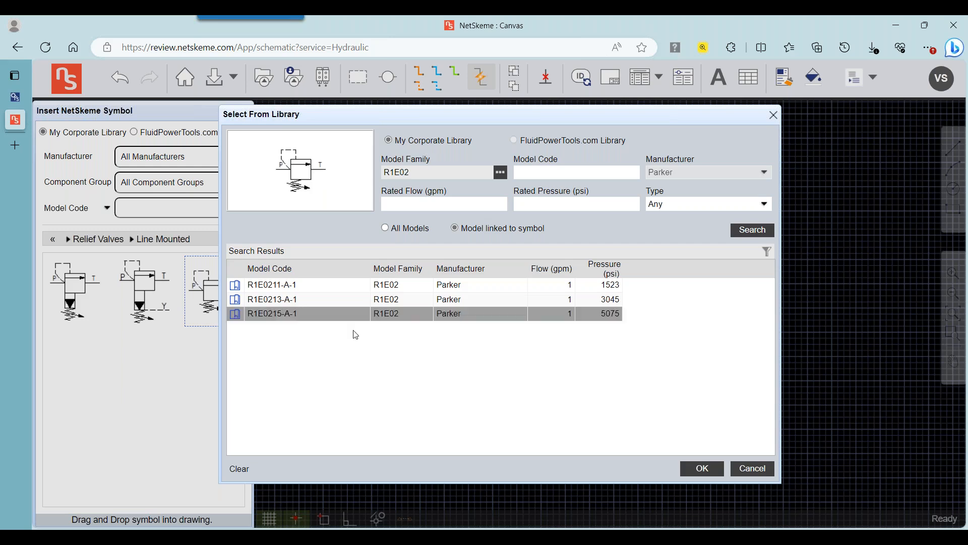
left_click(346, 286)
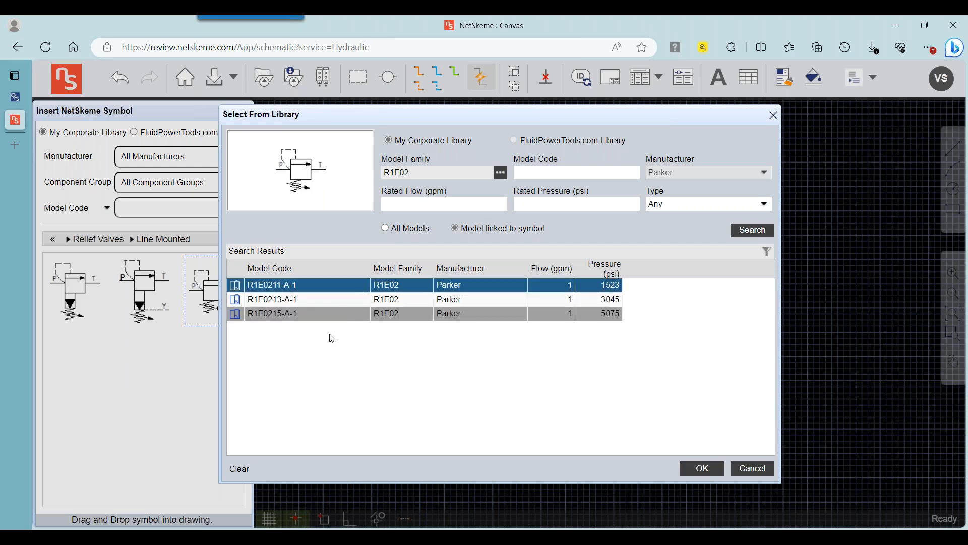
left_click(325, 299)
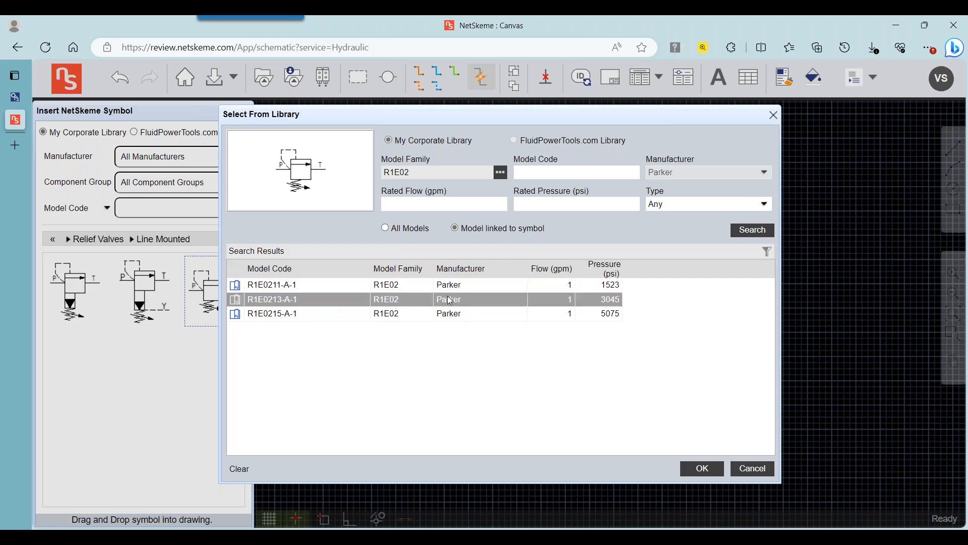
left_click(696, 465)
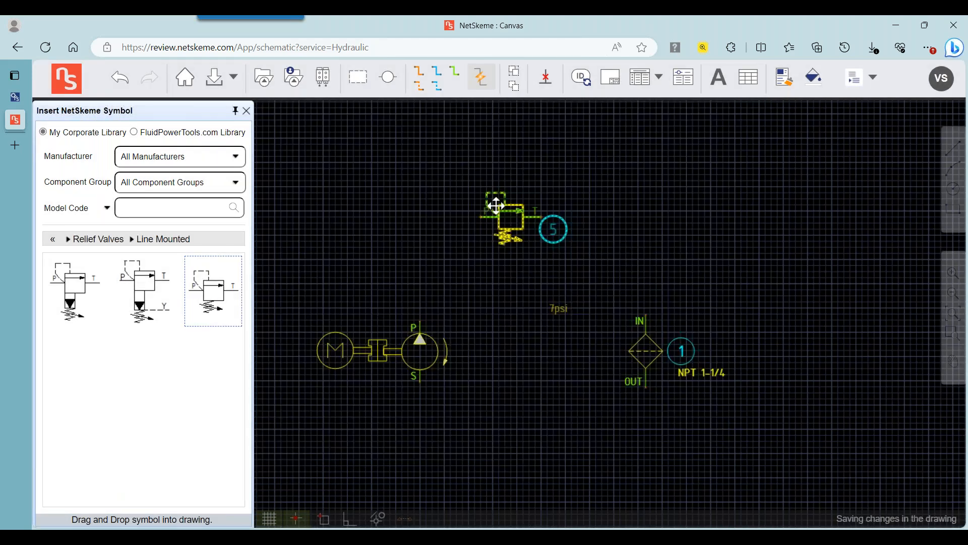
Step: Review the relief valve's model properties, and move its pressure setting label directly beneath its item balloon
double_click(497, 206)
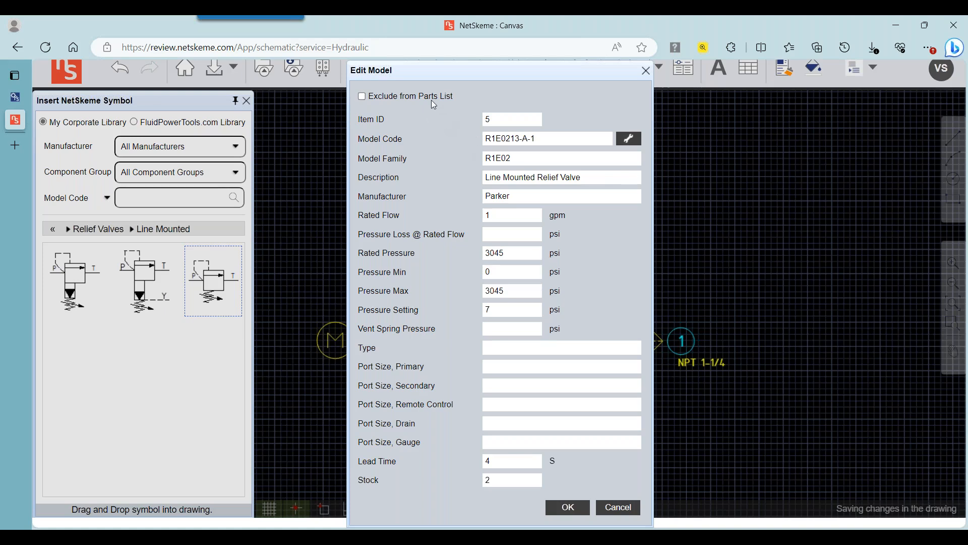
left_click(623, 506)
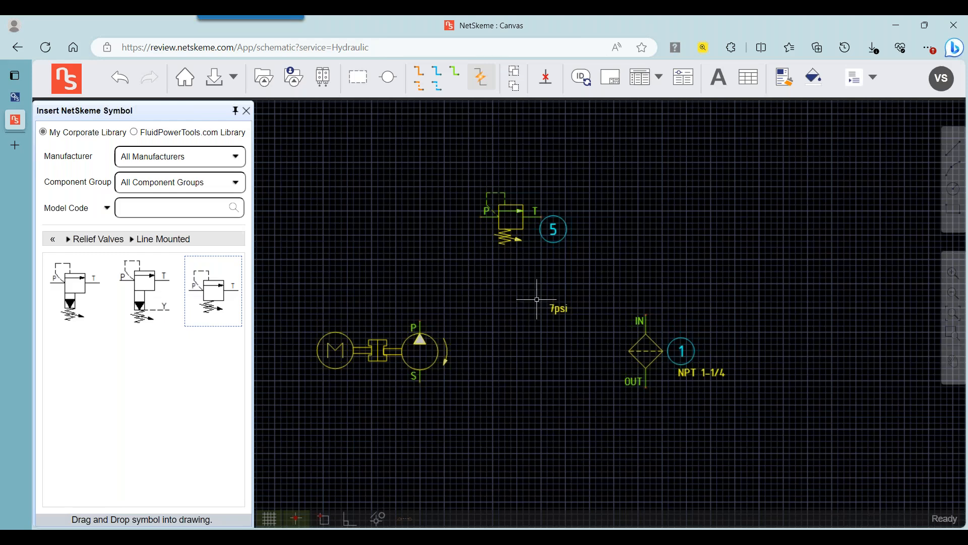
left_click(550, 309)
left_click(549, 311)
left_click(541, 253)
Step: Search My Corporate Library for the model code A4D0
left_click(52, 241)
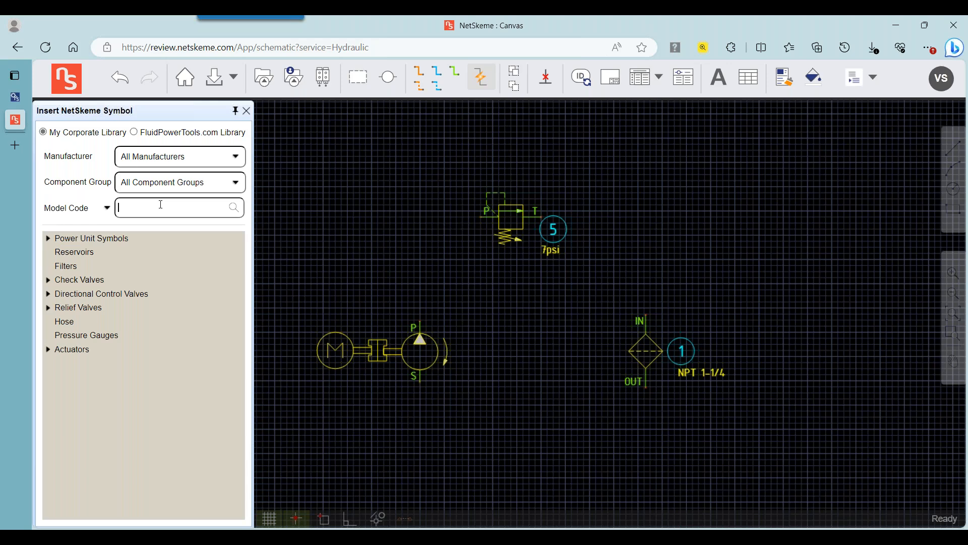
left_click(160, 204)
type("A4D0")
key("Return")
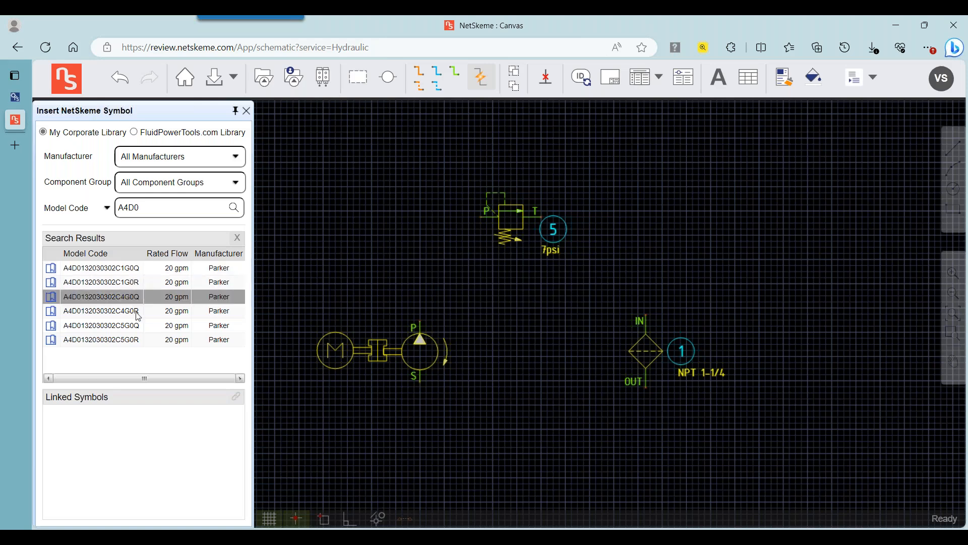
left_click(136, 272)
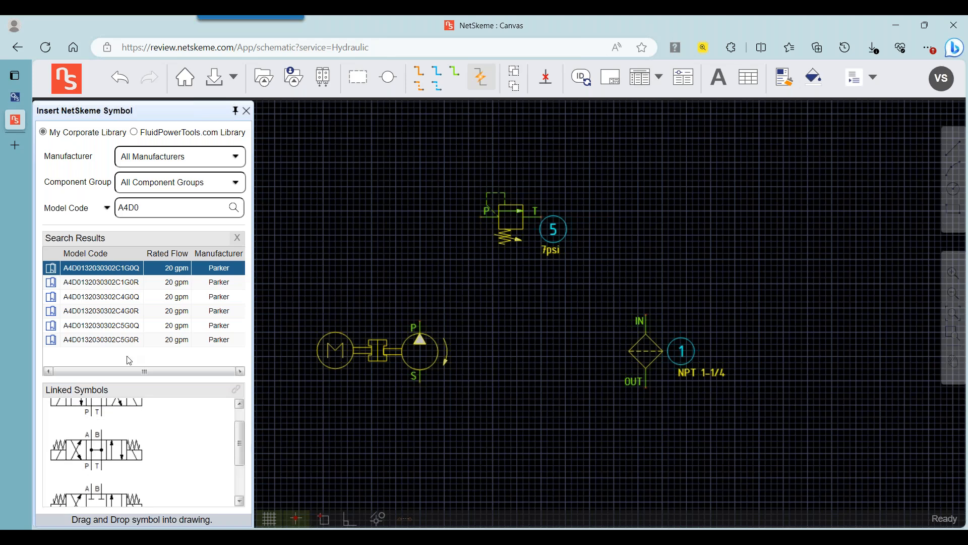
left_click(113, 281)
scroll(134, 448, "up", 3)
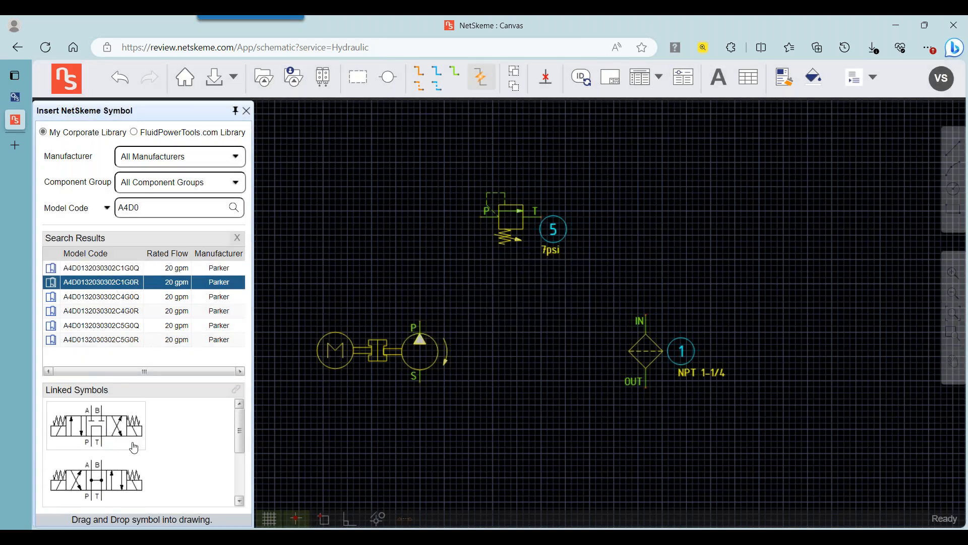
scroll(124, 457, "down", 2)
left_click(134, 472)
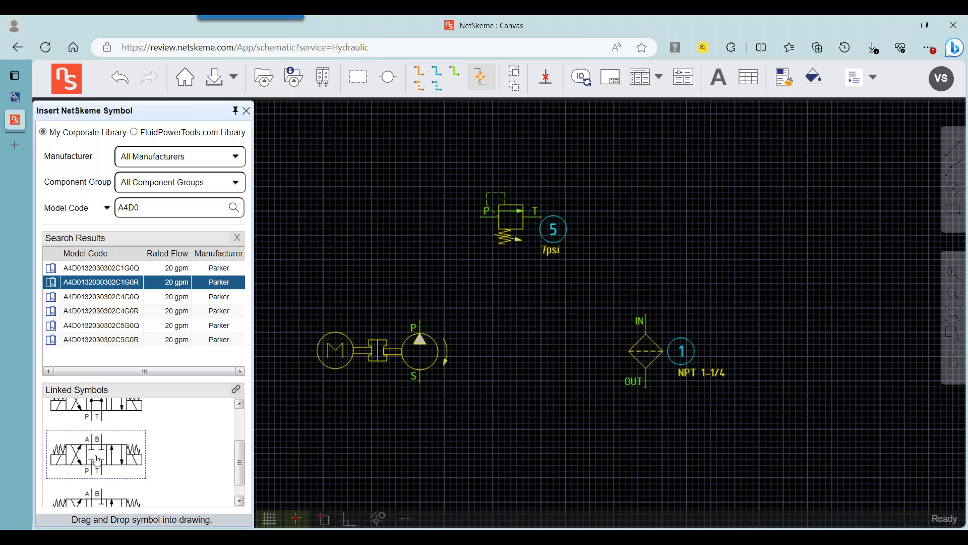
scroll(450, 162, "down", 2)
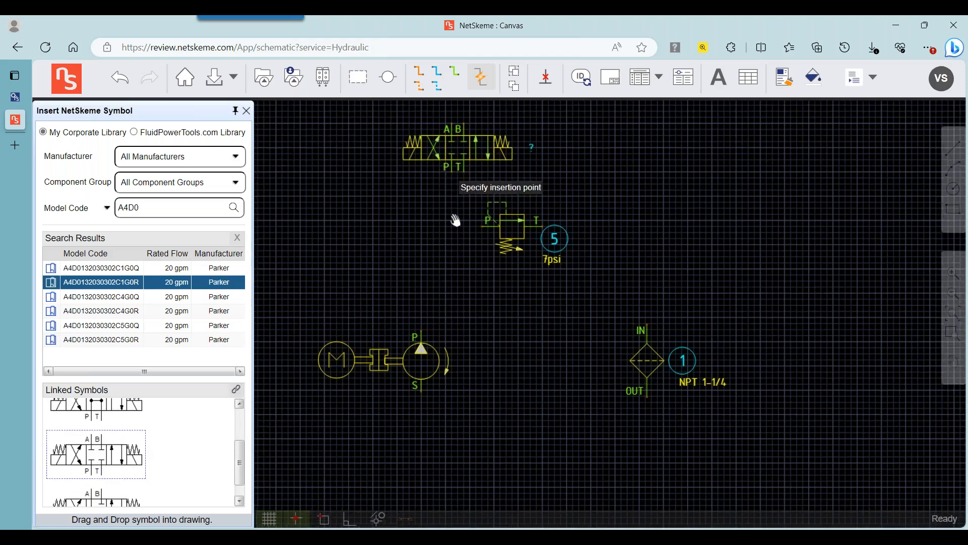
left_click(441, 192)
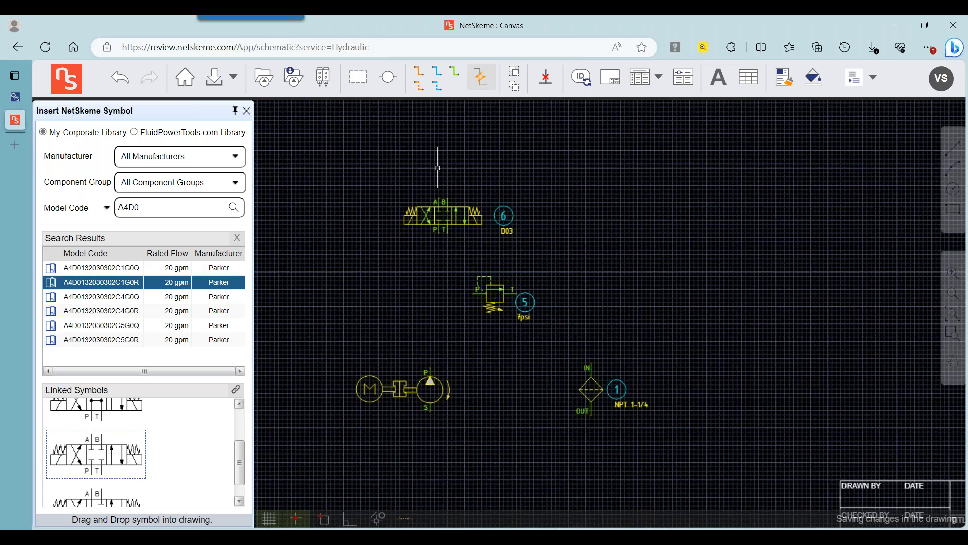
Step: Clear the model search, insert the wide reservoir symbol below the pump and filter, and exclude it from the parts list
left_click(237, 237)
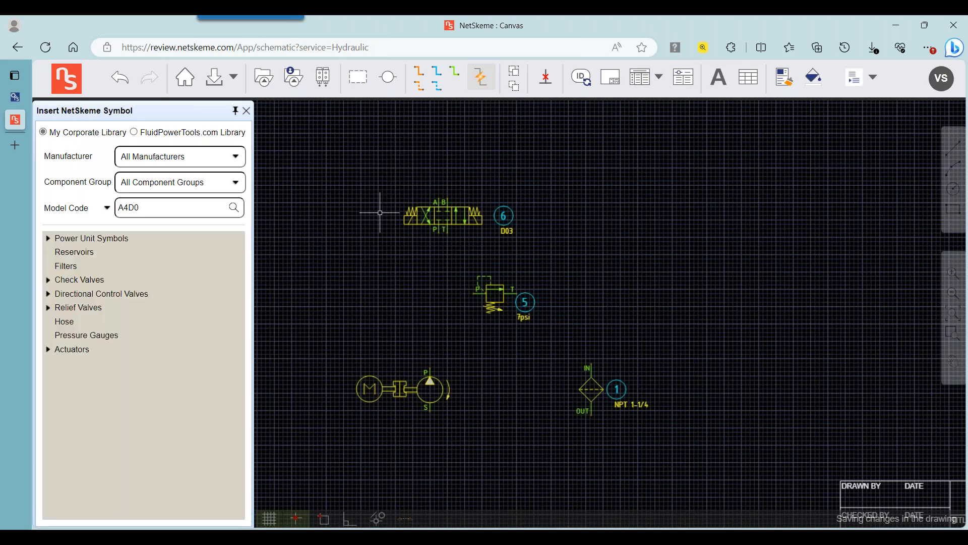
left_click(98, 254)
left_click_drag(103, 280, 488, 370)
scroll(483, 353, "down", 3)
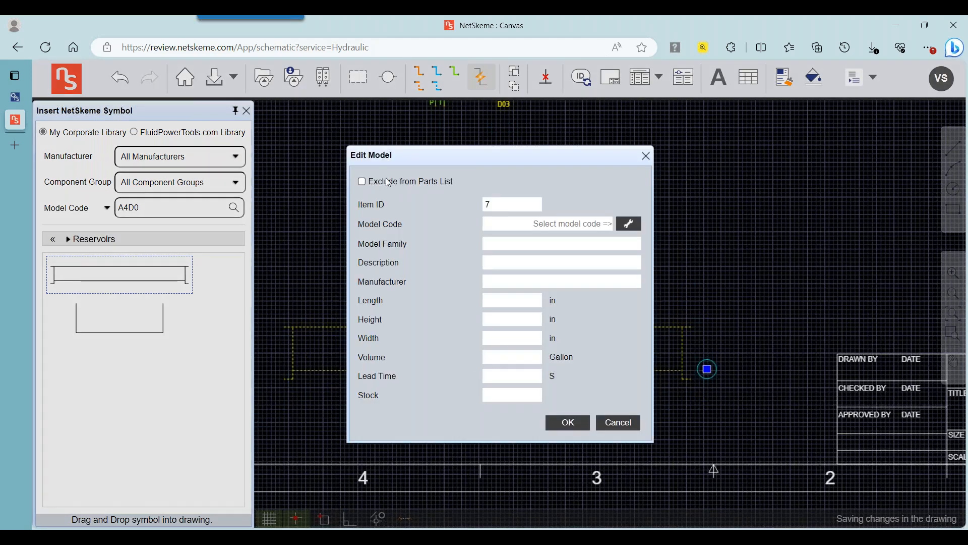
left_click(388, 182)
scroll(554, 263, "up", 4)
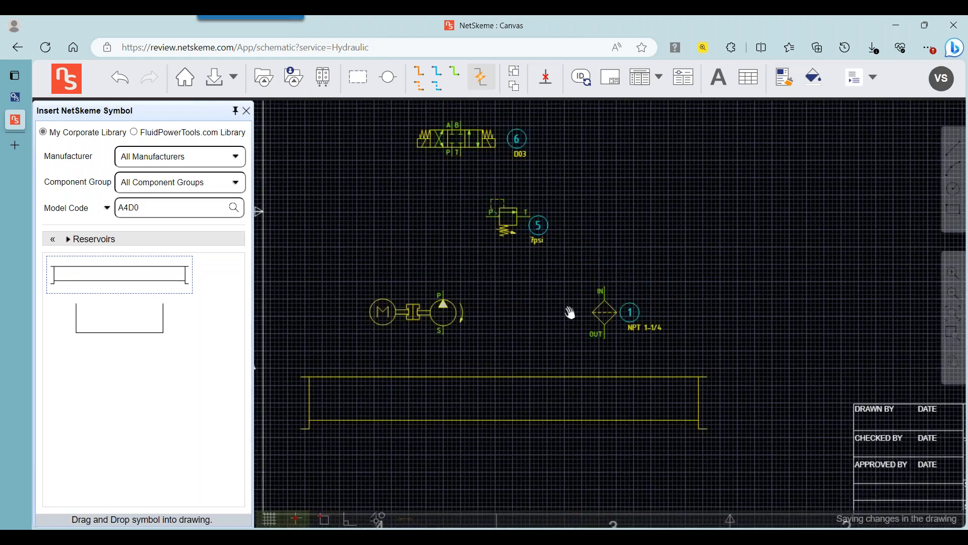
Step: Draw a pressure line between the directional valve's and pump's P ports, and branch it to the relief valve's P port
left_click(418, 70)
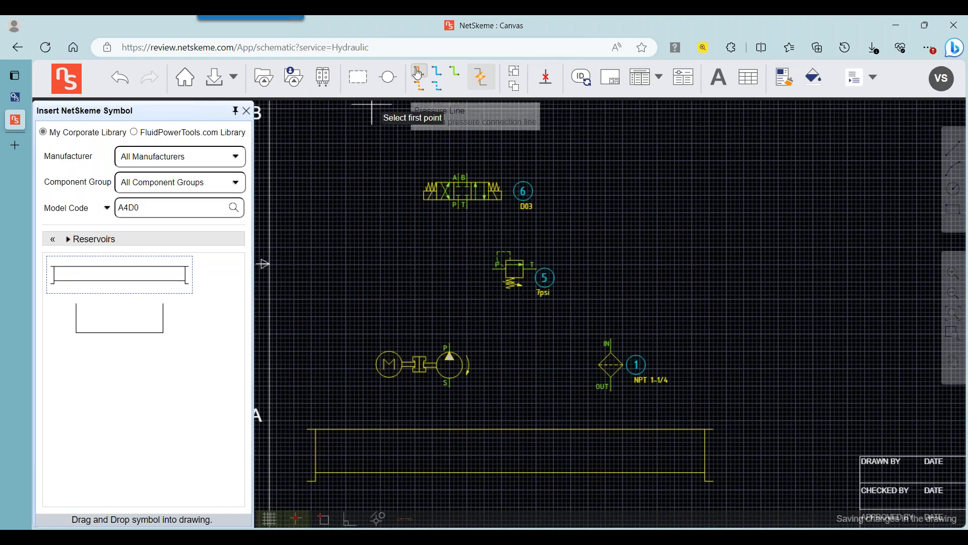
left_click(459, 208)
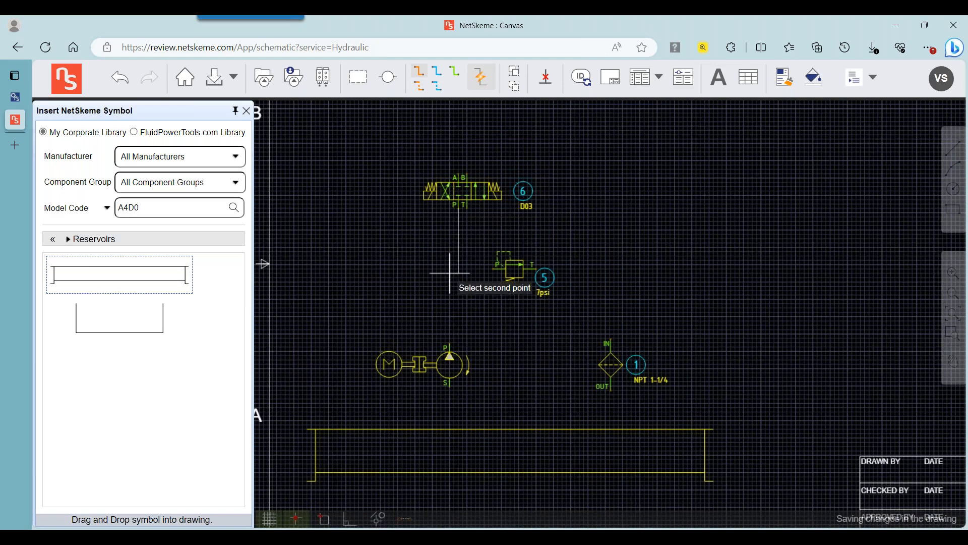
left_click(450, 349)
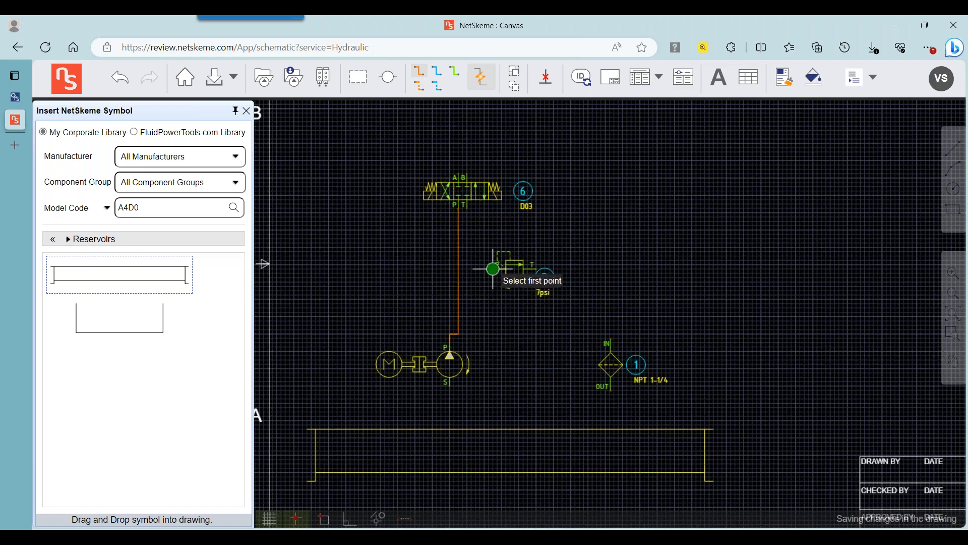
left_click(459, 269)
left_click(504, 269)
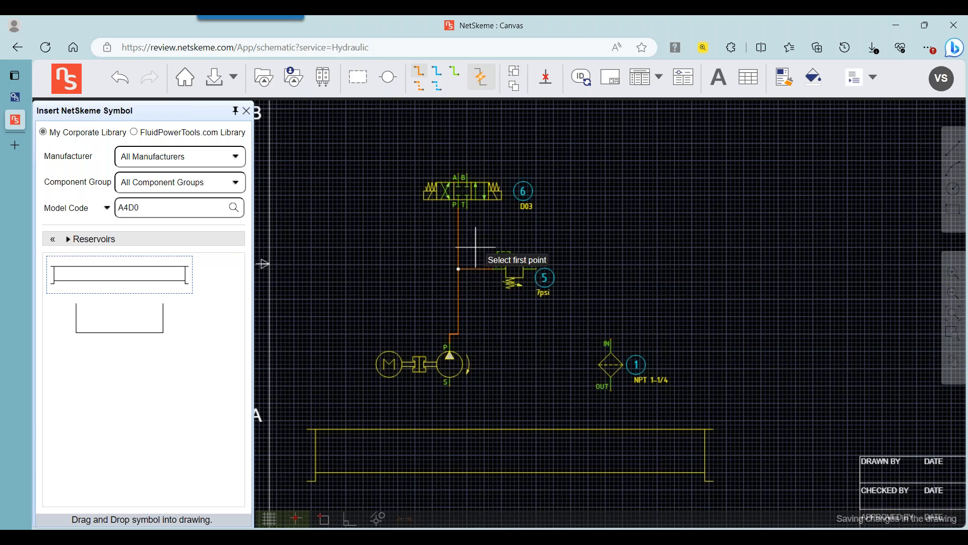
right_click(475, 247)
left_click(488, 254)
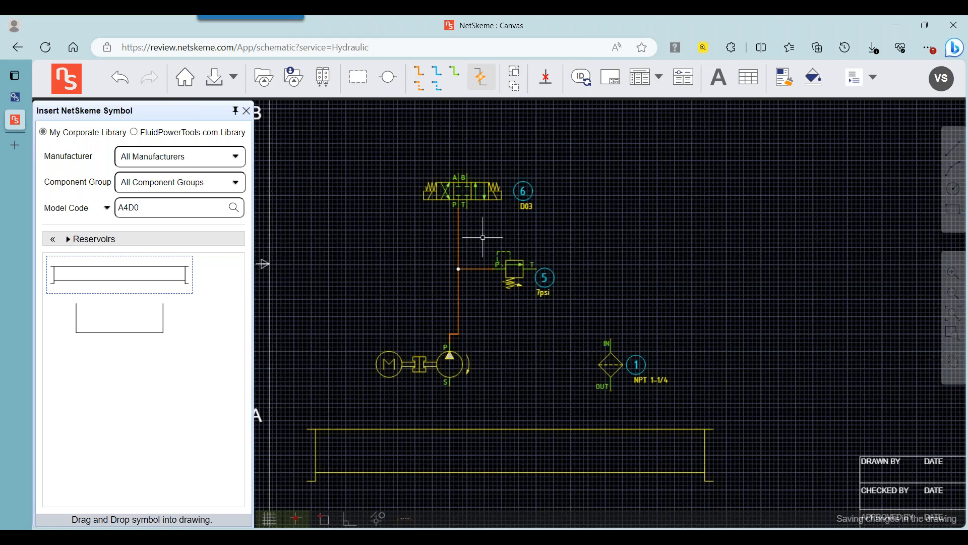
Step: Draw a return line from the directional valve's T port to the filter's IN port, routing its horizontal segment above the relief valve
left_click(437, 73)
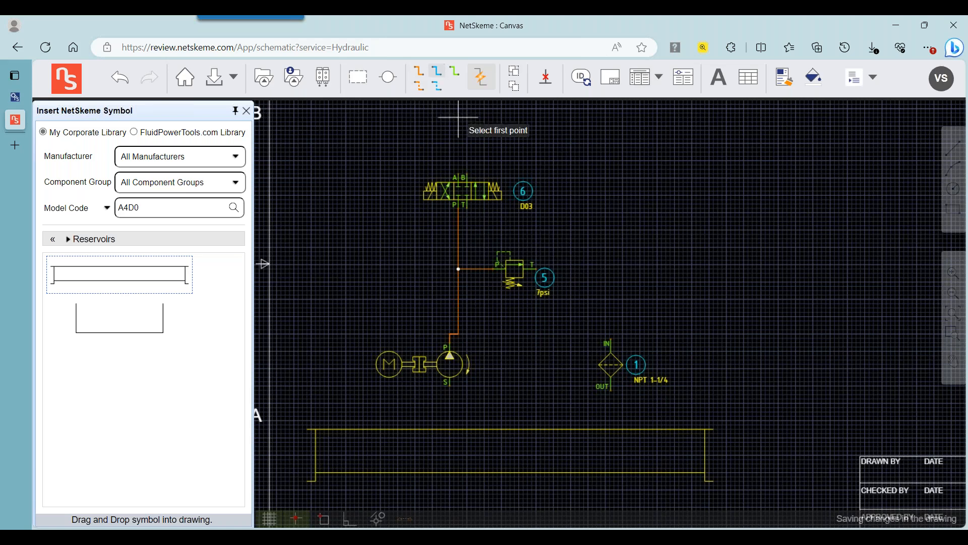
left_click(468, 208)
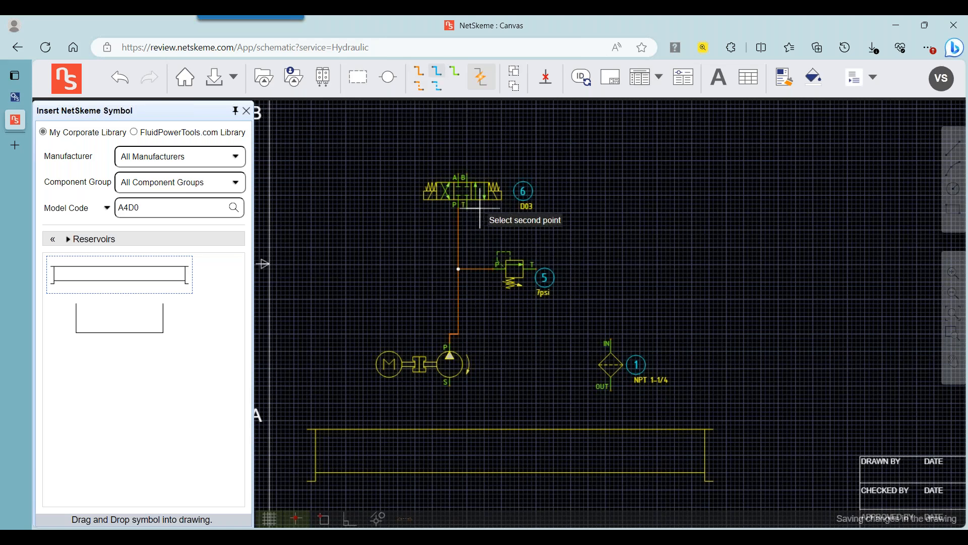
left_click(610, 336)
right_click(519, 304)
left_click(532, 311)
left_click(540, 328)
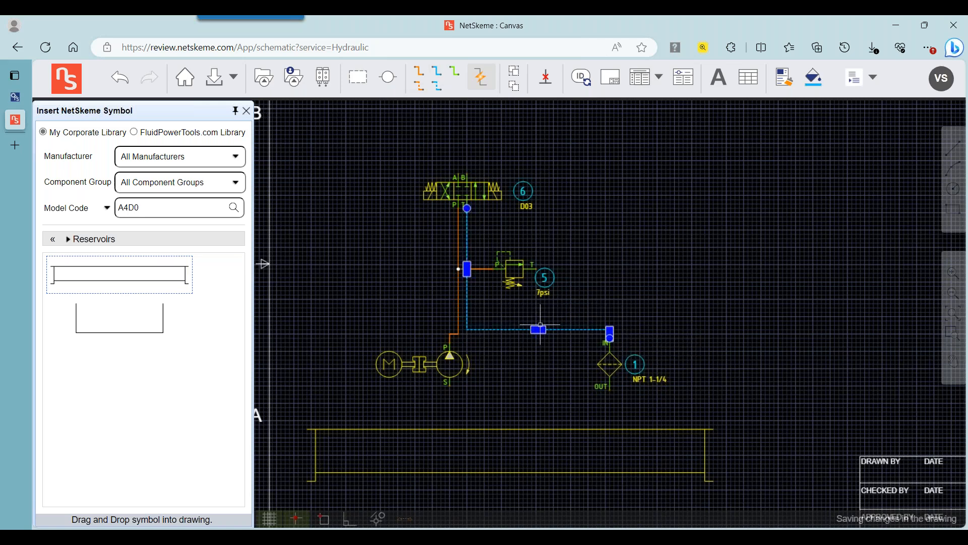
left_click_drag(538, 329, 539, 230)
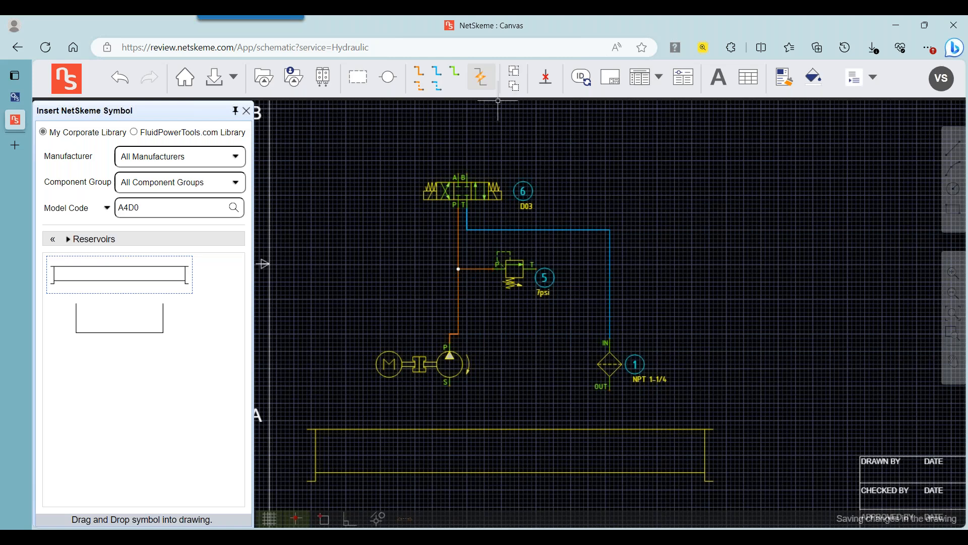
Step: Connect the relief valve's T port to the vertical return line leading into the filter
left_click(438, 76)
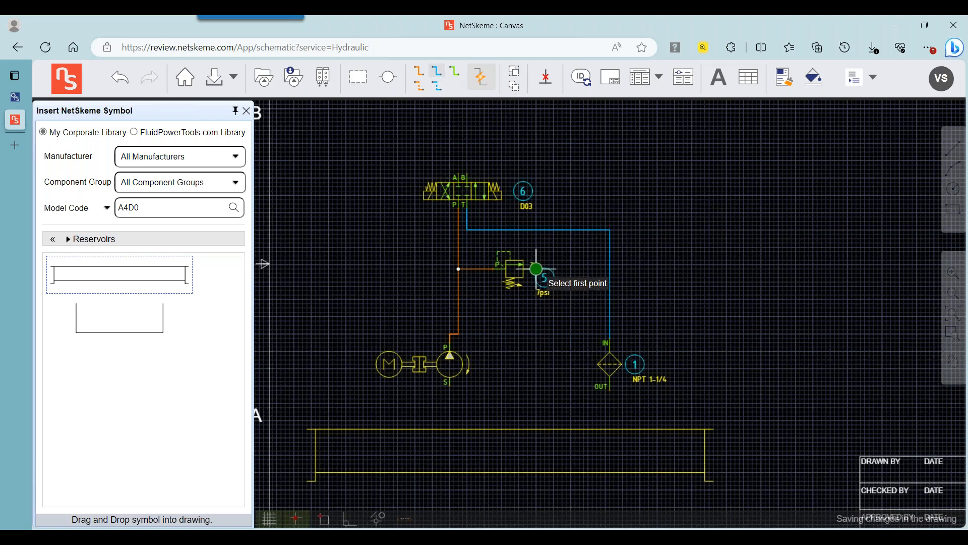
left_click(533, 269)
left_click(609, 269)
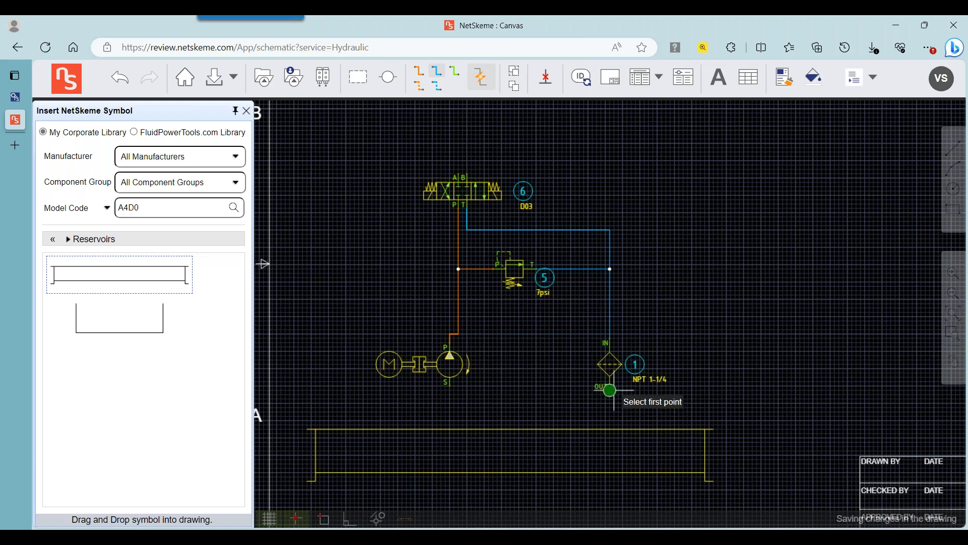
Step: Draw lines from the filter's OUT port and the pump's S port down into the reservoir
left_click(610, 389)
left_click(610, 442)
left_click(449, 382)
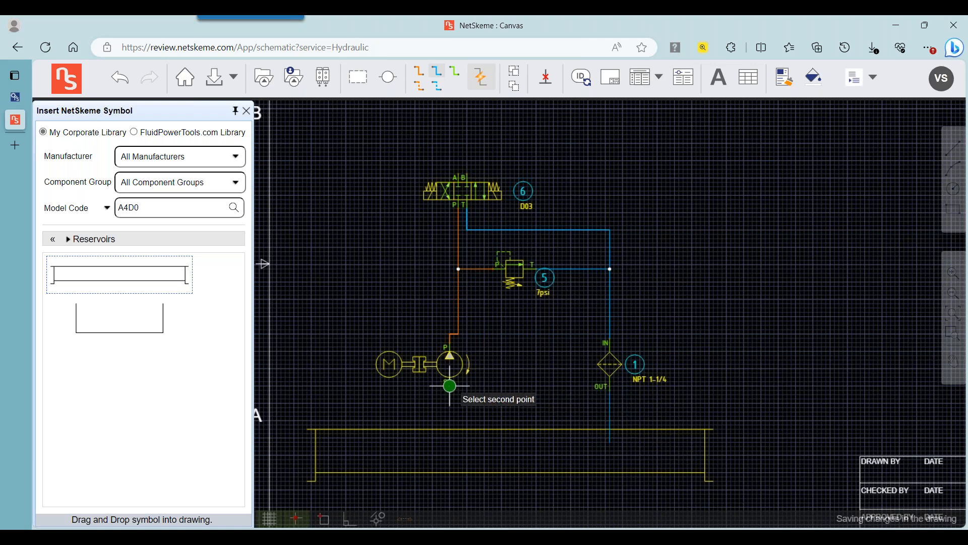
left_click(450, 442)
right_click(522, 389)
left_click(537, 393)
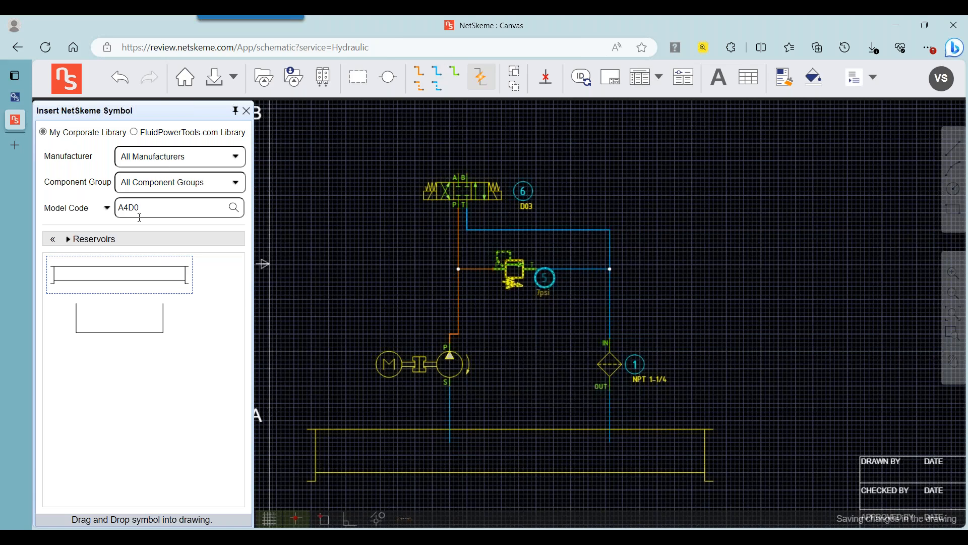
Step: Insert the cylinder with C and R ports above the directional valve, and place the square symbol at its rod end
left_click(52, 244)
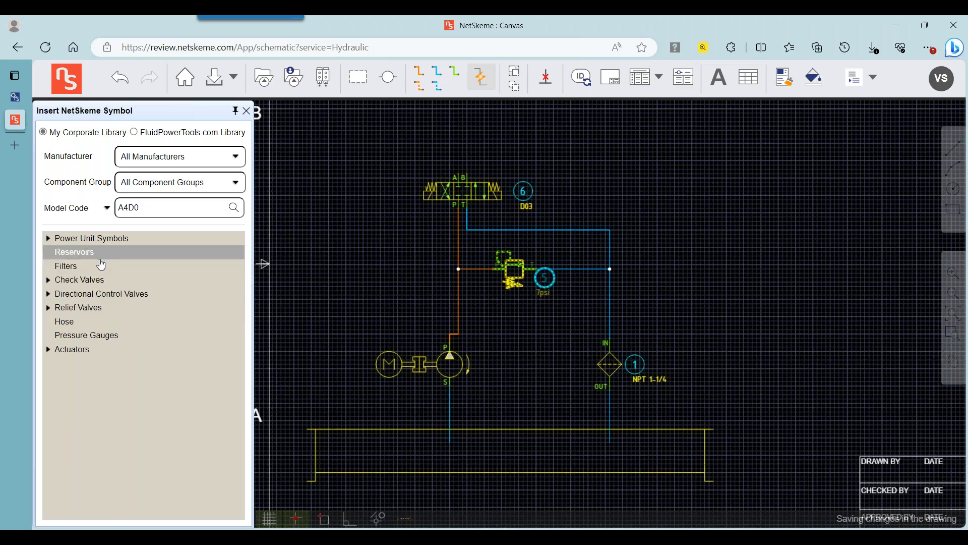
left_click(72, 349)
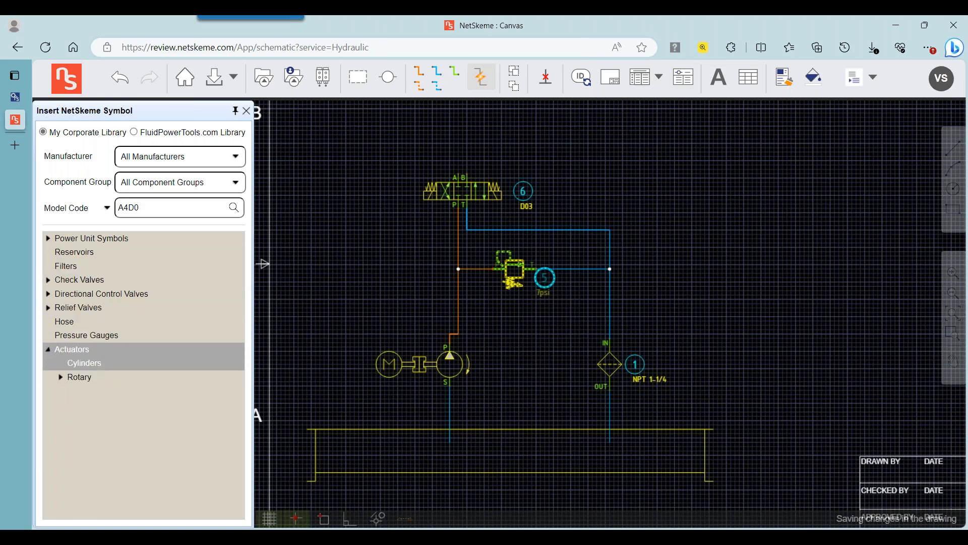
left_click(96, 364)
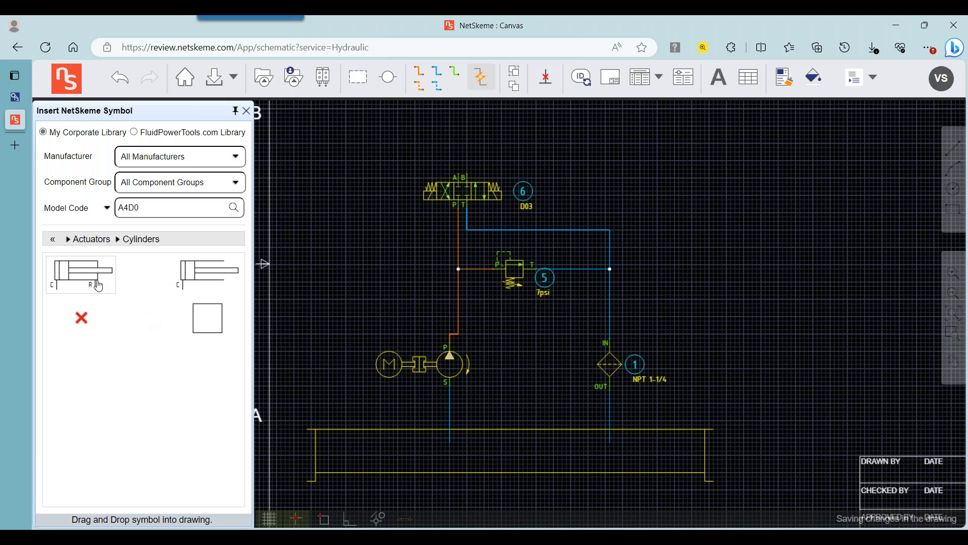
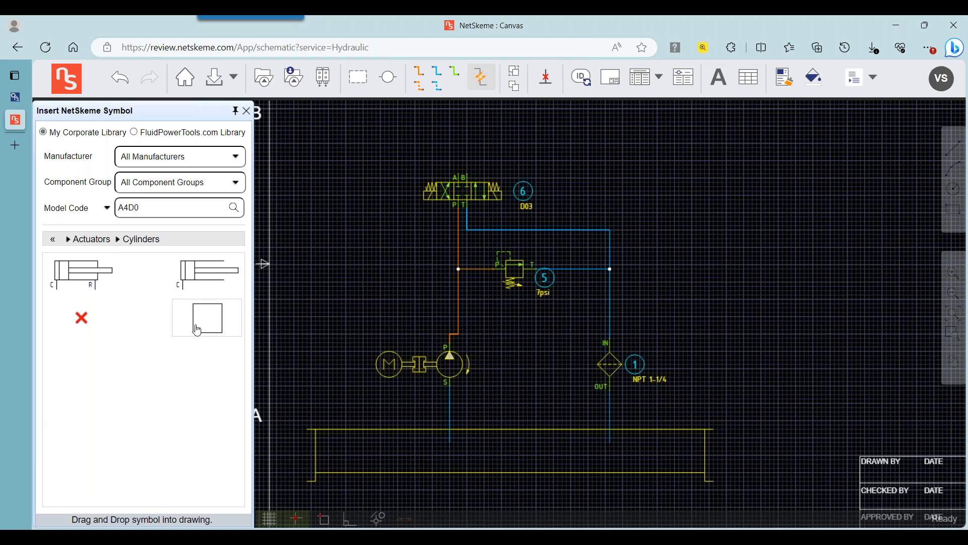
left_click_drag(370, 243, 377, 314)
left_click_drag(85, 285, 444, 158)
left_click_drag(201, 321, 522, 261)
Step: Move item balloon 8 above the cylinder and item balloon 9 above the square symbol at its rod end
scroll(506, 159, "up", 3)
left_click(506, 147)
left_click(507, 132)
left_click(417, 162)
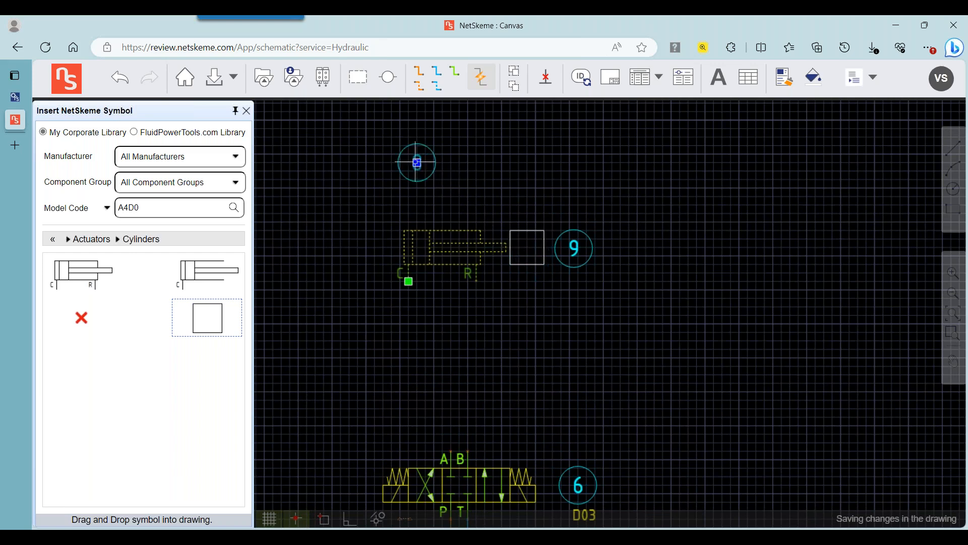
left_click(575, 249)
left_click(553, 187)
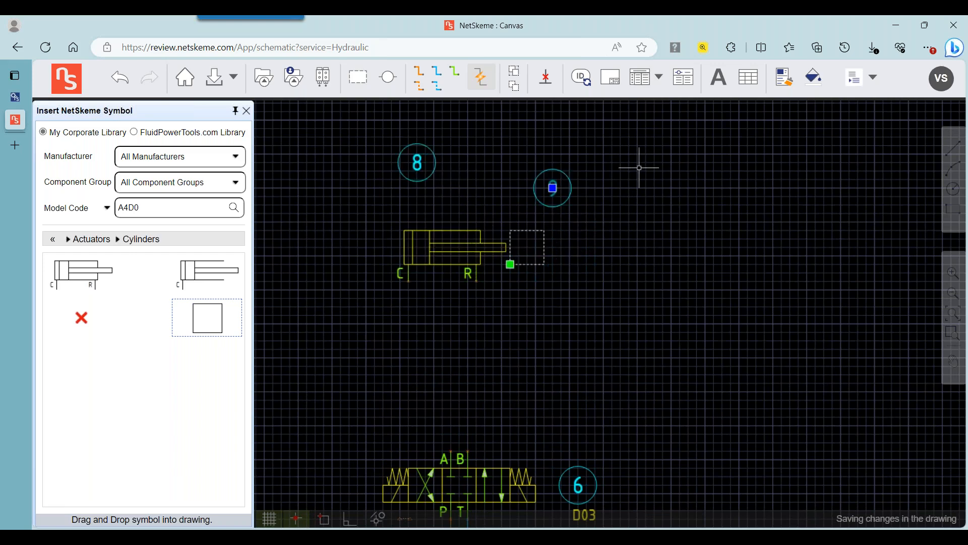
key("Escape")
Step: Exclude the cylinder from the parts list in its model properties
double_click(444, 237)
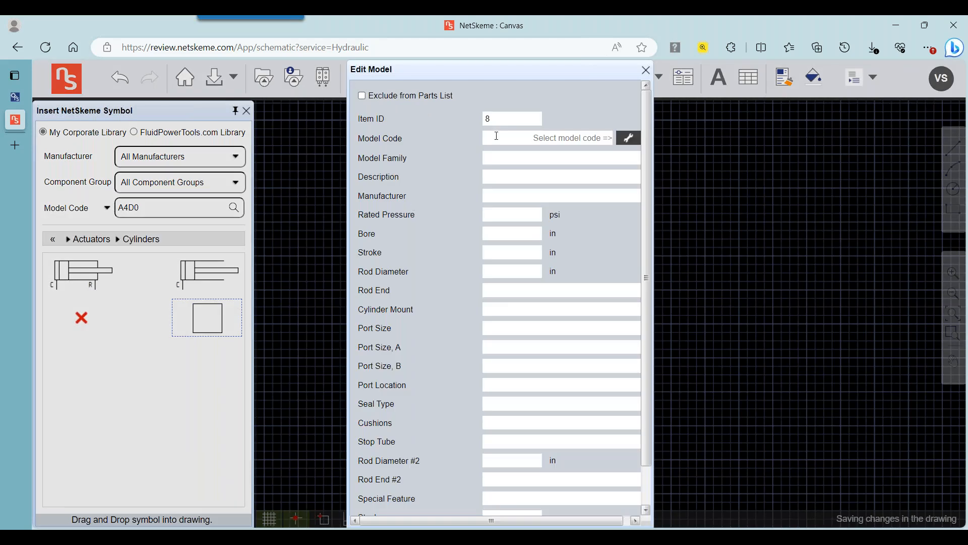
left_click(418, 100)
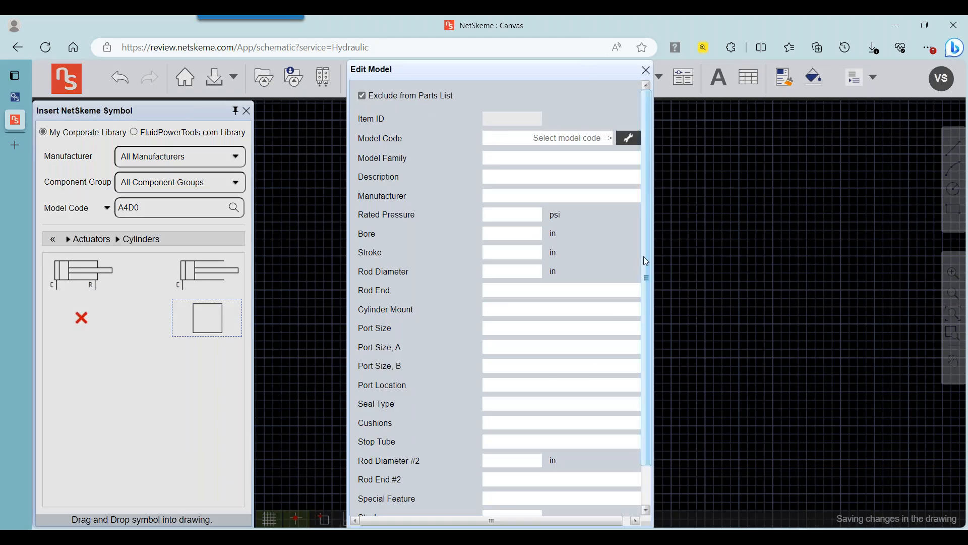
scroll(620, 327, "down", 2)
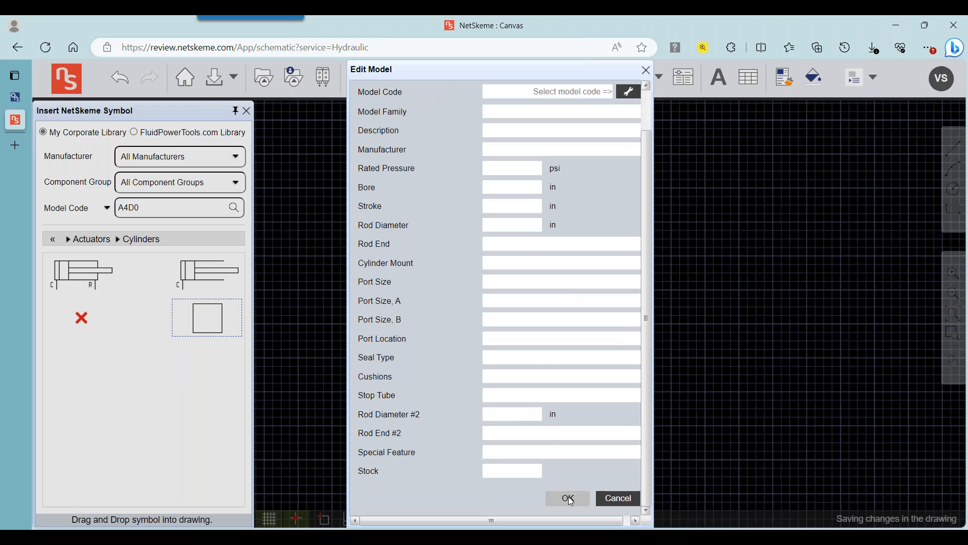
left_click(568, 498)
left_click(426, 263)
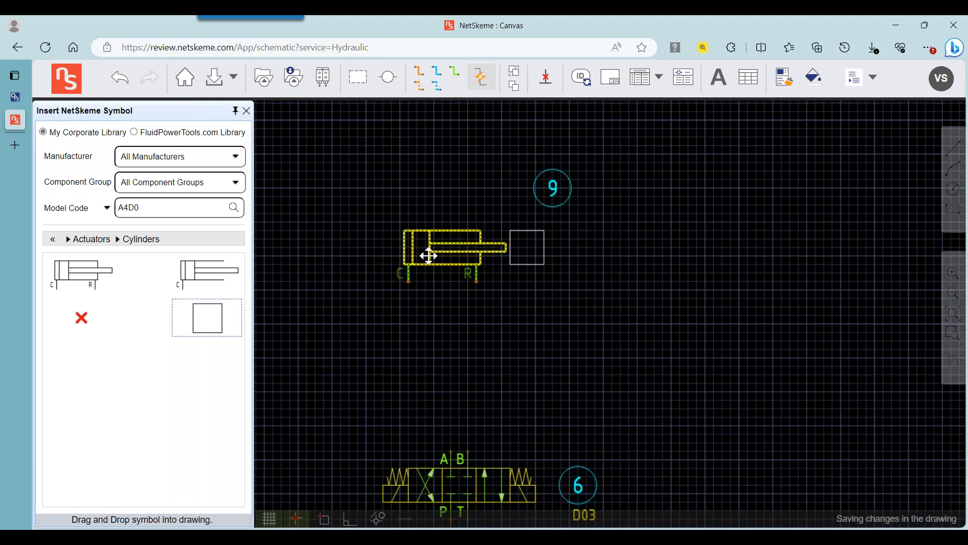
left_click(528, 247)
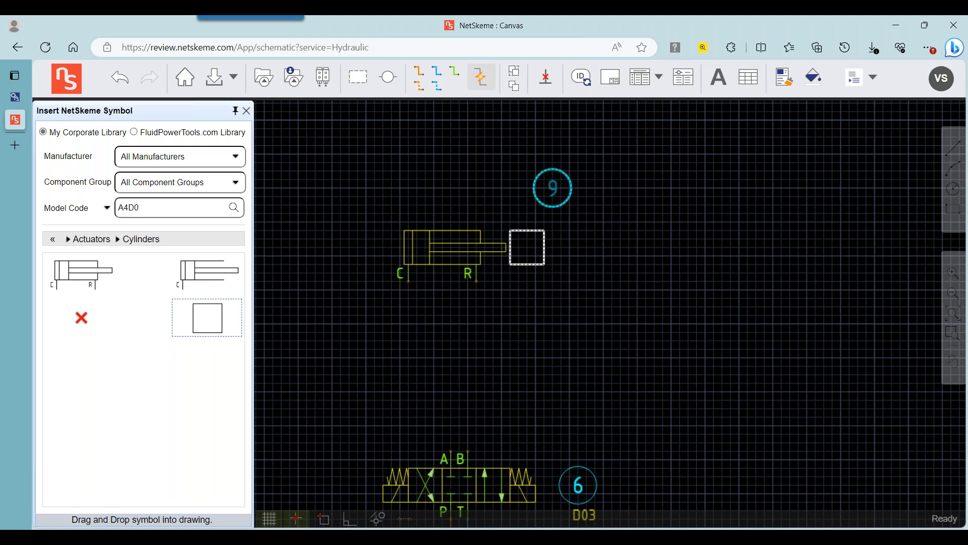
key("Escape")
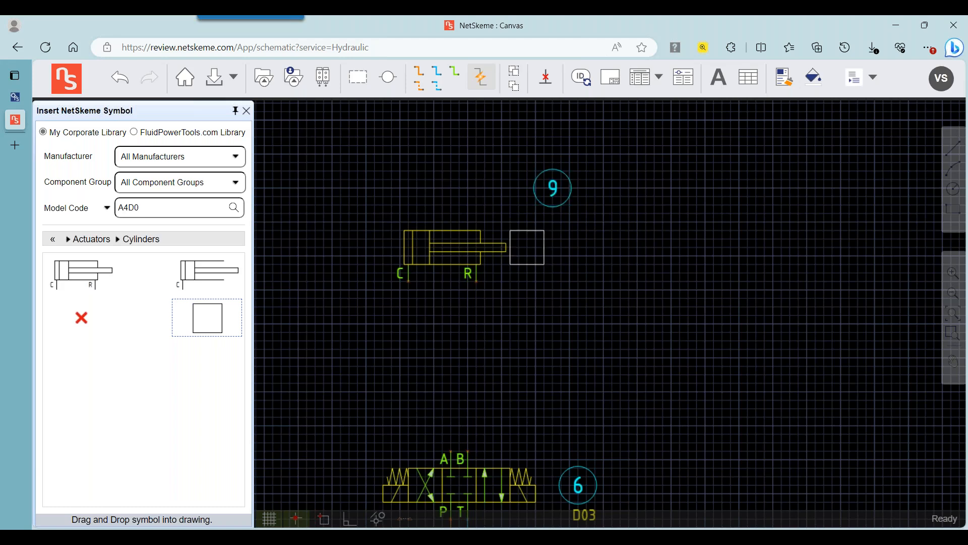
Step: Switch to HyDraw Library Manager and review the available hydraulic component types, closing the list when done
key("alt+Tab")
left_click(626, 114)
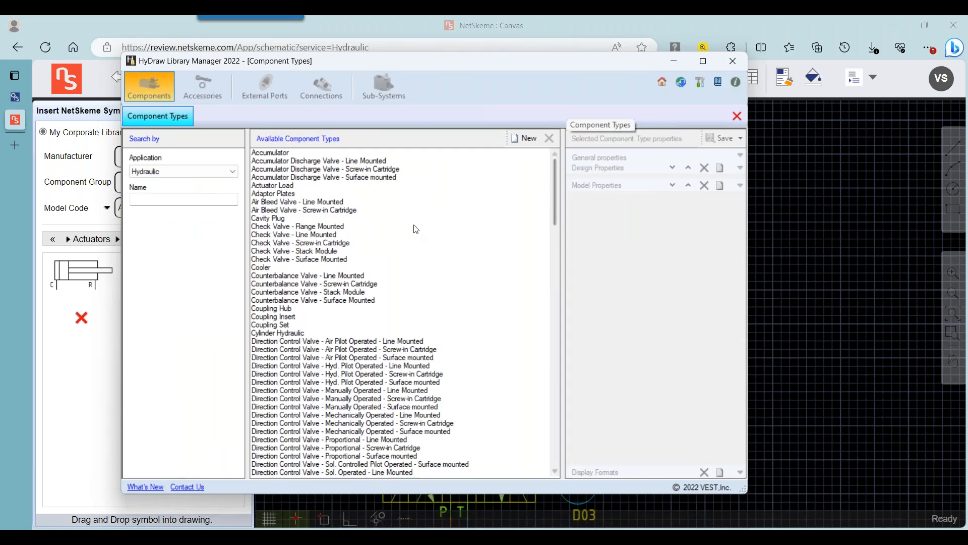
scroll(447, 240, "down", 2)
left_click(736, 115)
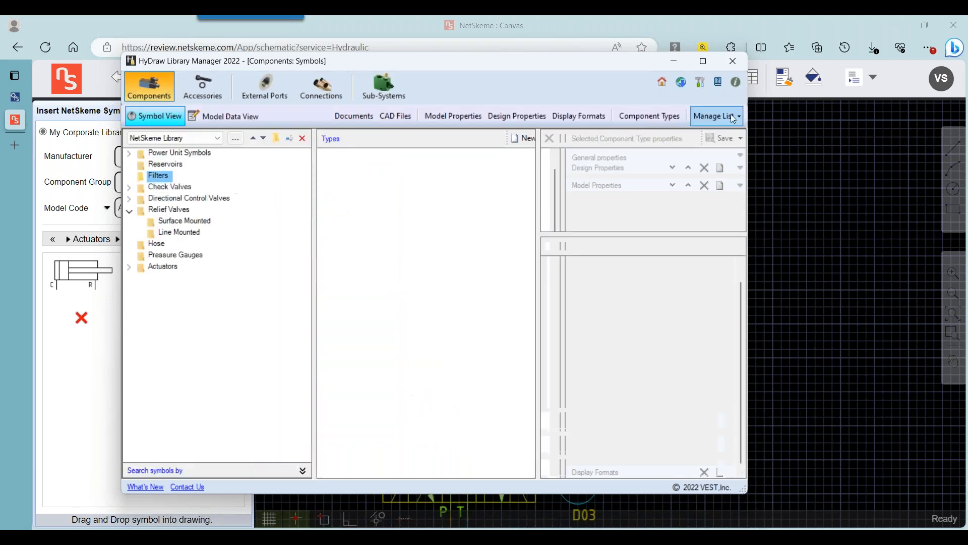
Step: Inspect the component type assigned to the square symbol in the Cylinders folder under Actuators, leaving it as it is
double_click(166, 267)
left_click(169, 279)
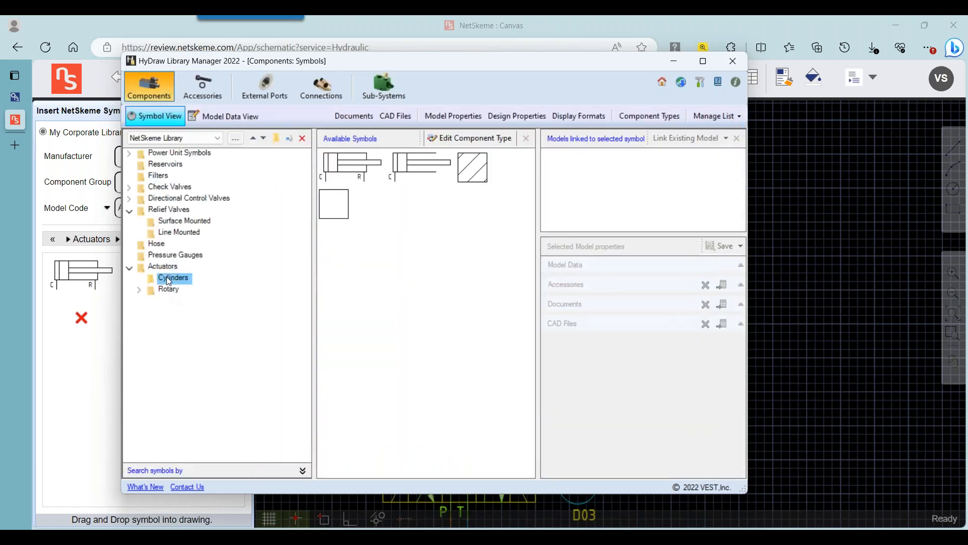
left_click(335, 204)
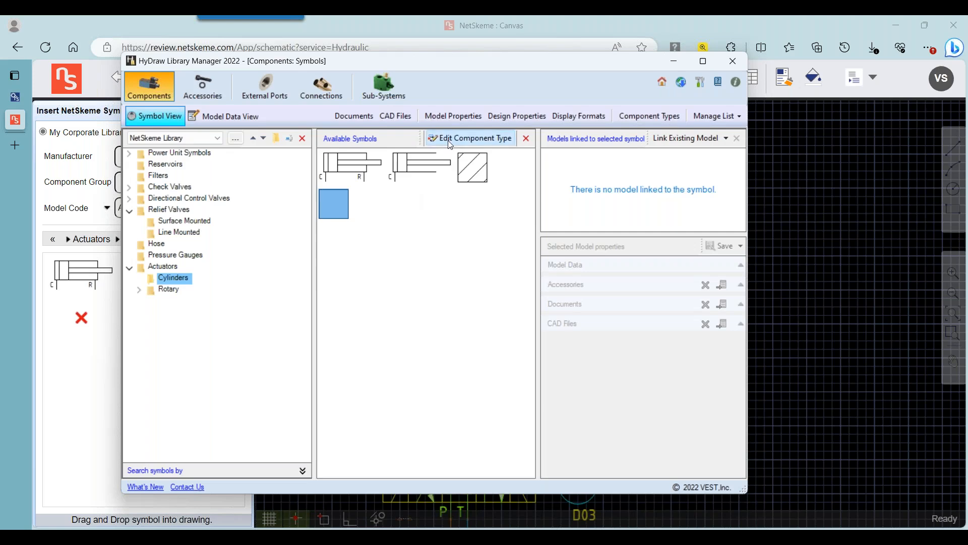
left_click(450, 140)
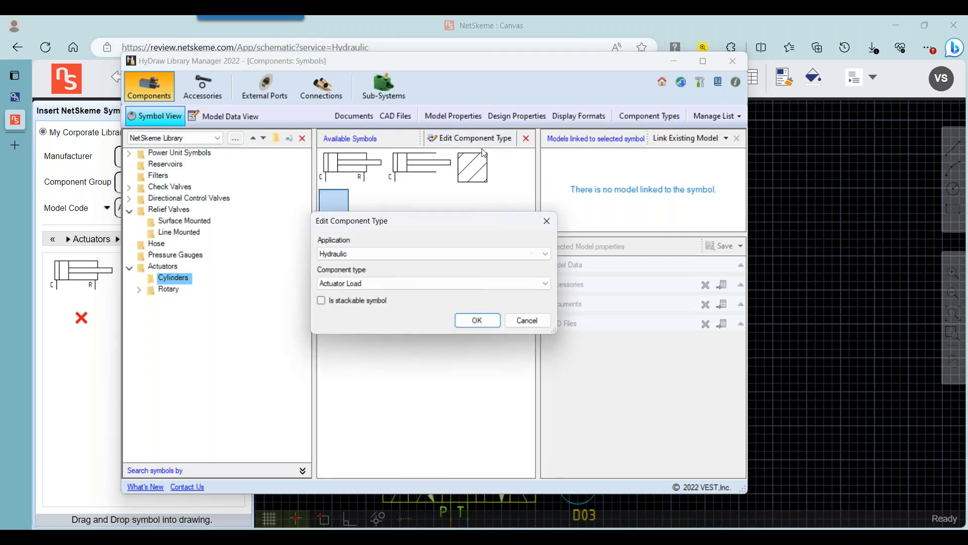
left_click(528, 321)
Step: Review the model properties of the Actuator Load component type, including Weight
left_click(628, 121)
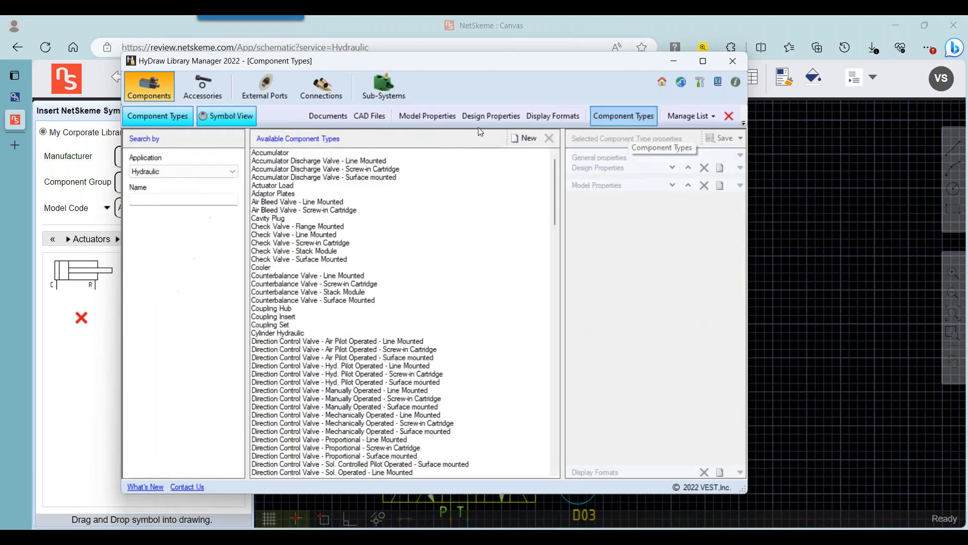
left_click(283, 185)
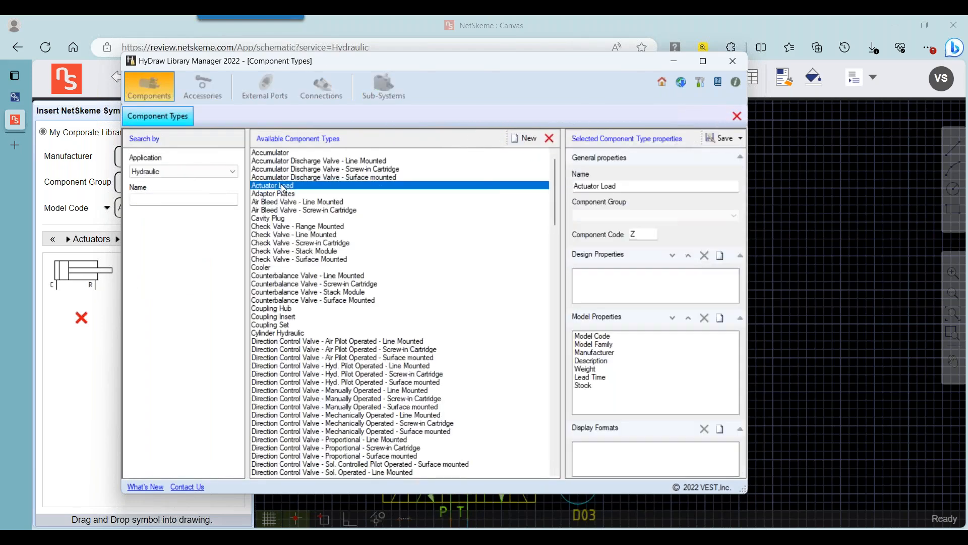
left_click(595, 372)
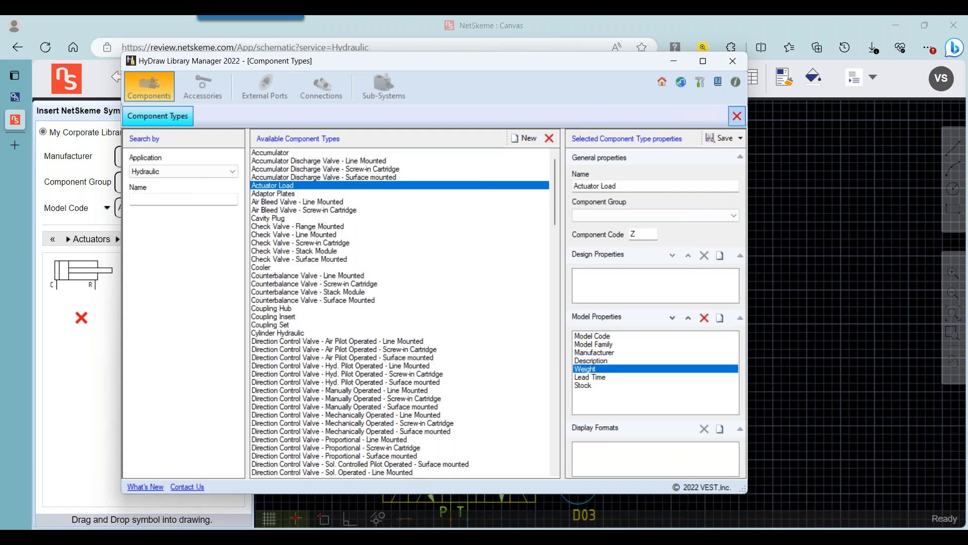
Step: Switch back to the NetSkeme drawing and set the weight of the square load symbol to 10 lb
left_click(839, 188)
left_click(523, 256)
double_click(523, 256)
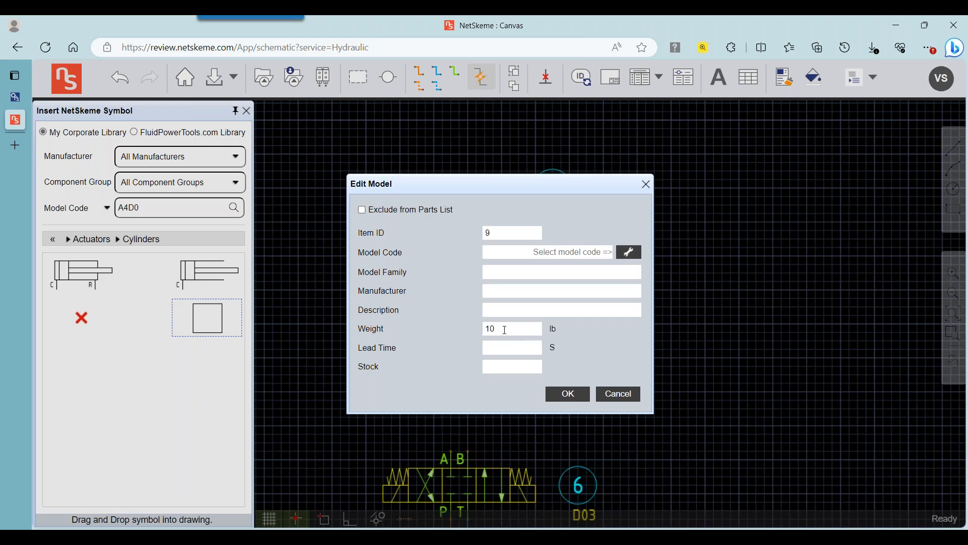
left_click(573, 395)
Step: Exclude the square load symbol at the cylinder's rod end from the parts list
double_click(530, 239)
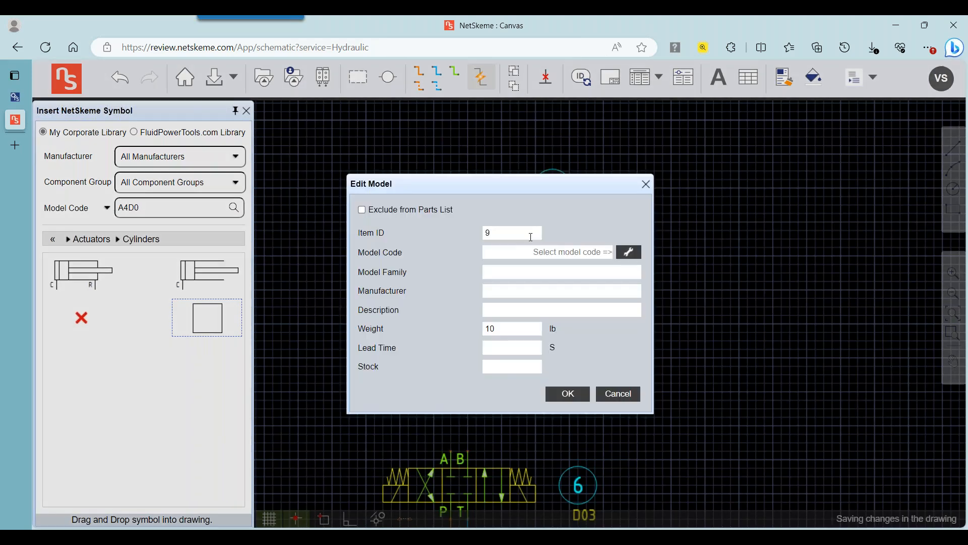
left_click(403, 212)
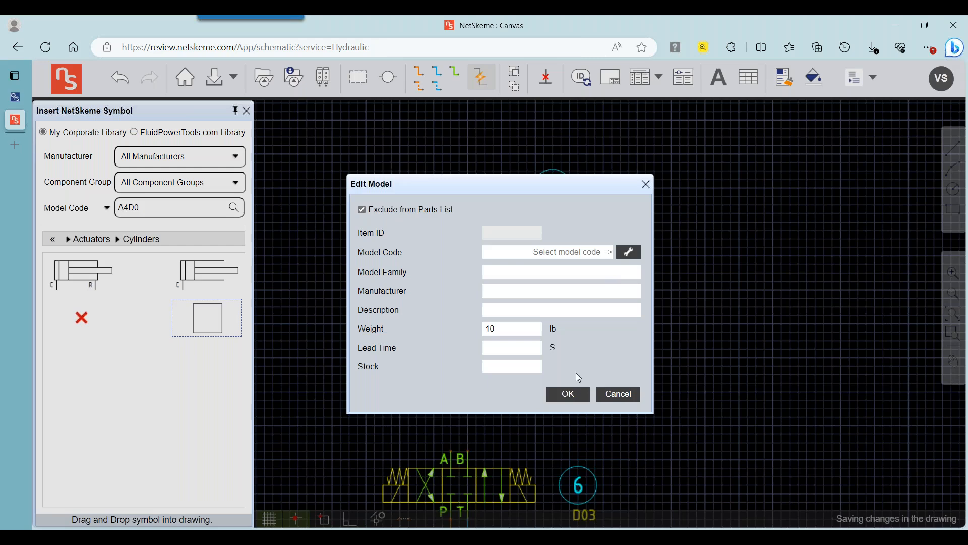
left_click(567, 401)
scroll(575, 302, "down", 2)
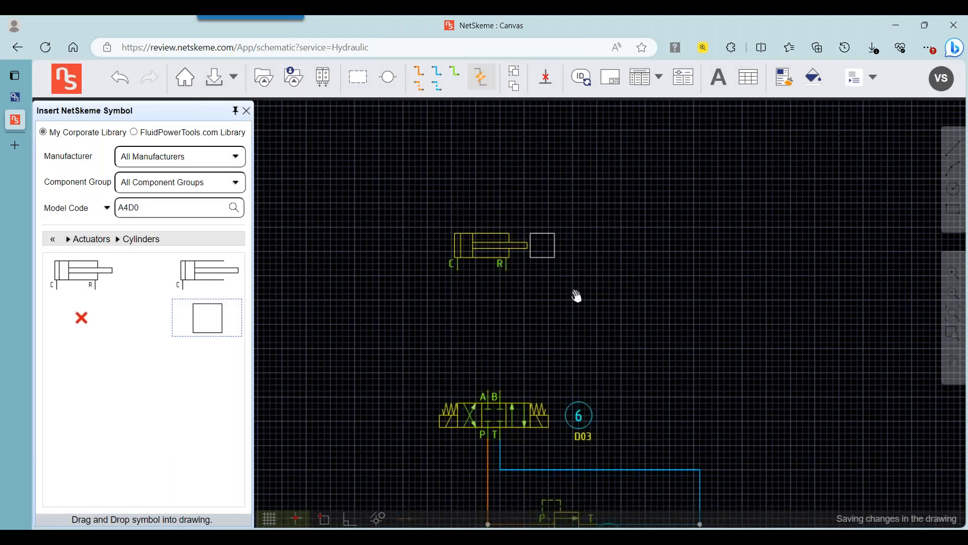
Step: Search the corporate library for model code 470TC and insert the linked 470TC-6 hose symbol below the cylinder's C port
left_click(66, 242)
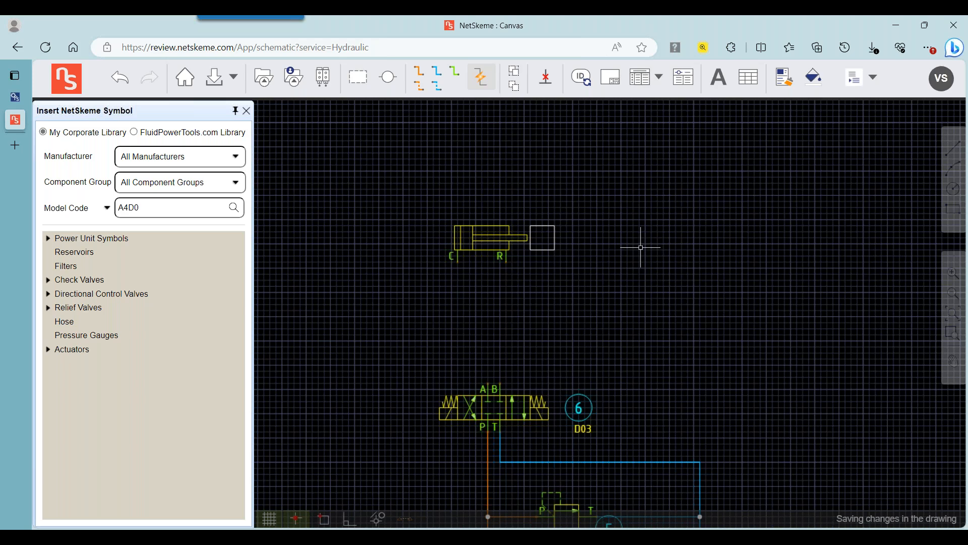
left_click_drag(623, 272, 619, 247)
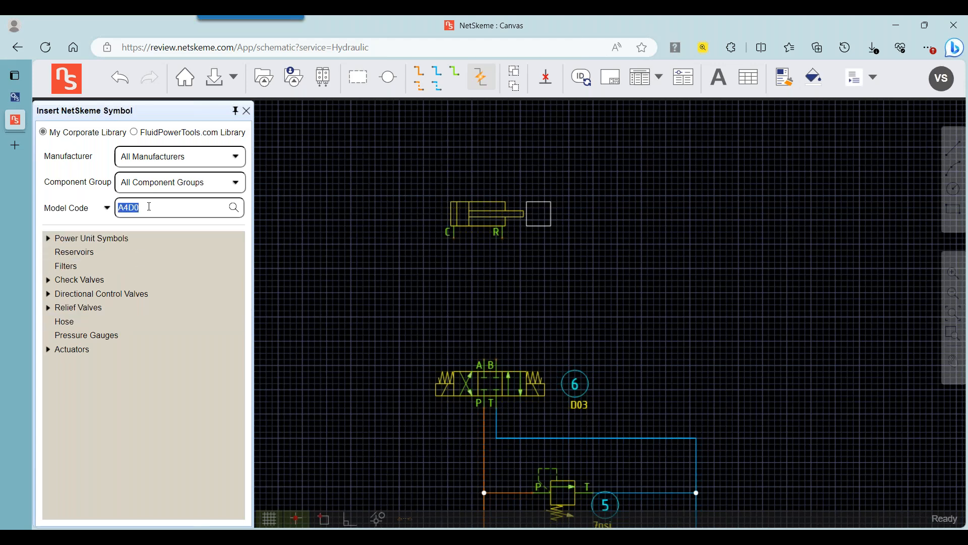
type("4")
key("Return")
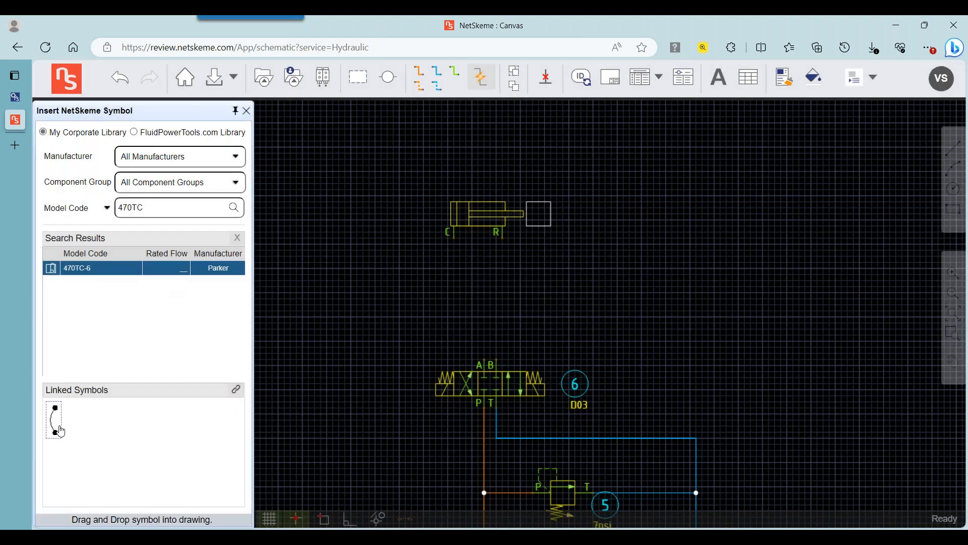
left_click_drag(60, 431, 454, 268)
Step: Copy the hose symbol to below the cylinder's R port and accept its model data with item ID 11
right_click(453, 281)
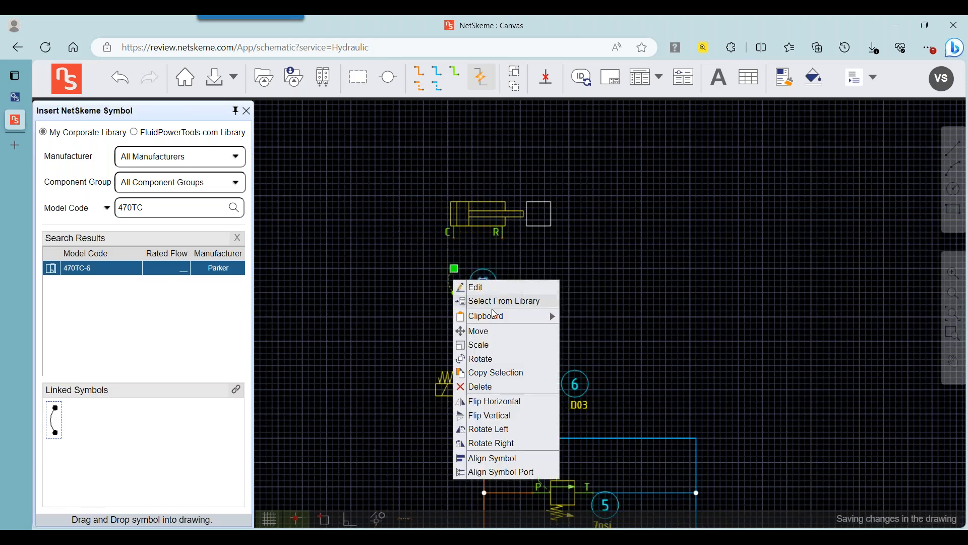
left_click(482, 370)
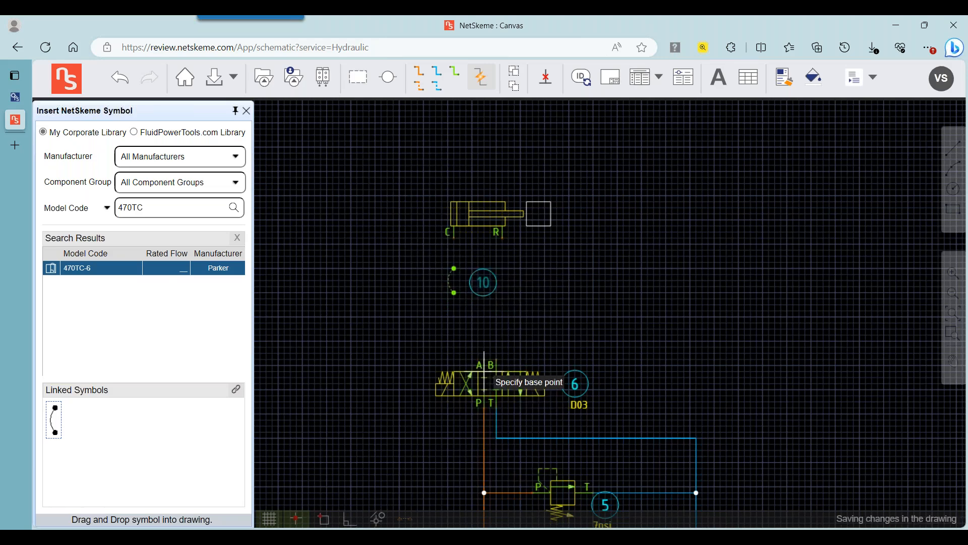
left_click(448, 262)
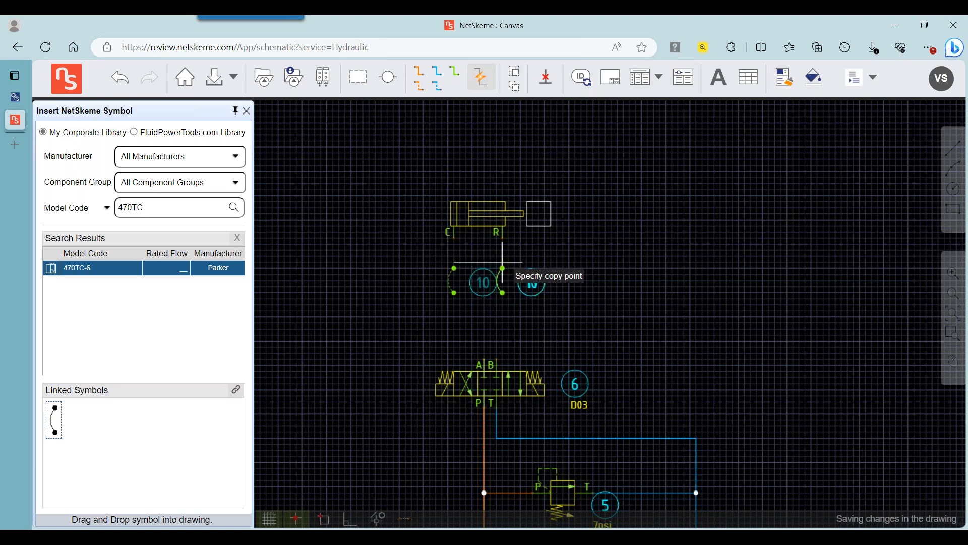
left_click(502, 267)
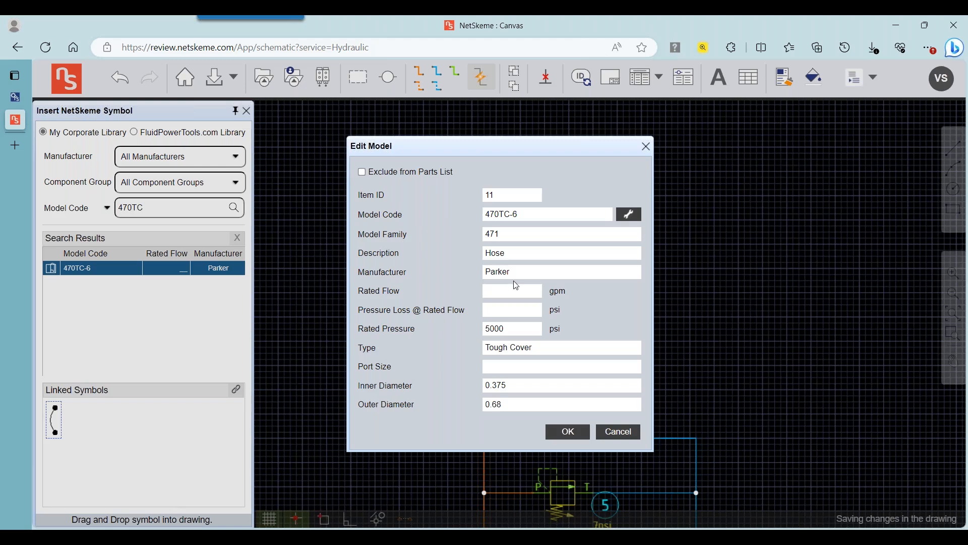
key("Return")
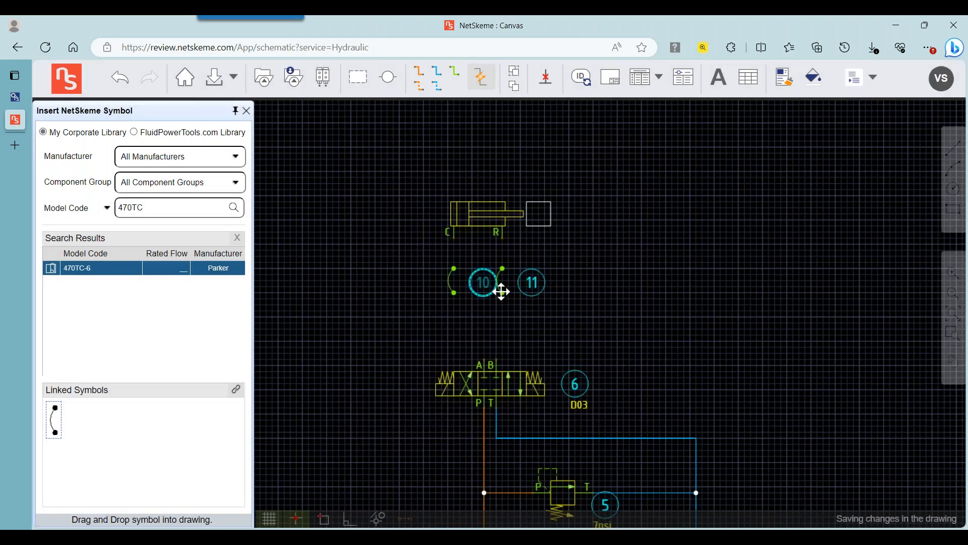
Step: Flip the copied hose horizontally and move item balloon 10 to the outer side of the hose below port C
scroll(501, 291, "up", 3)
right_click(505, 293)
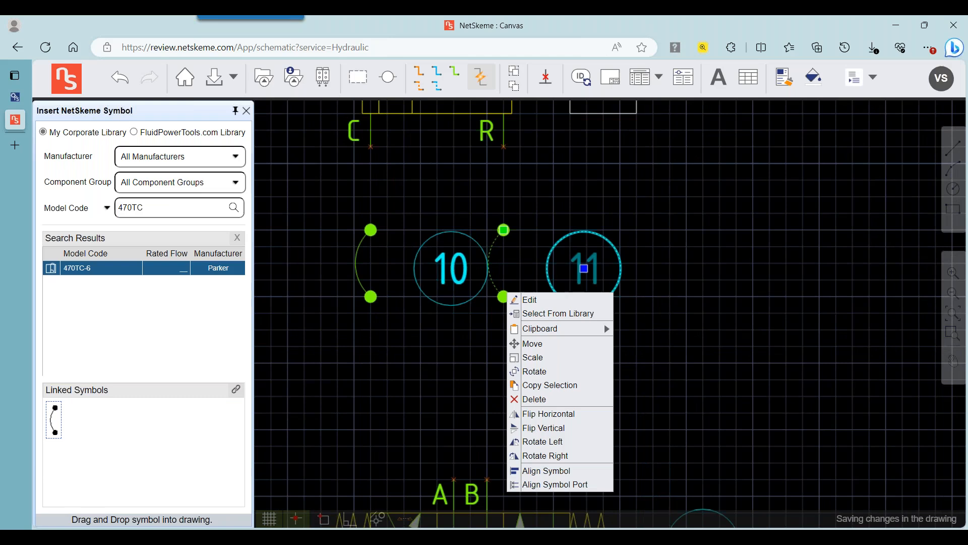
left_click(543, 414)
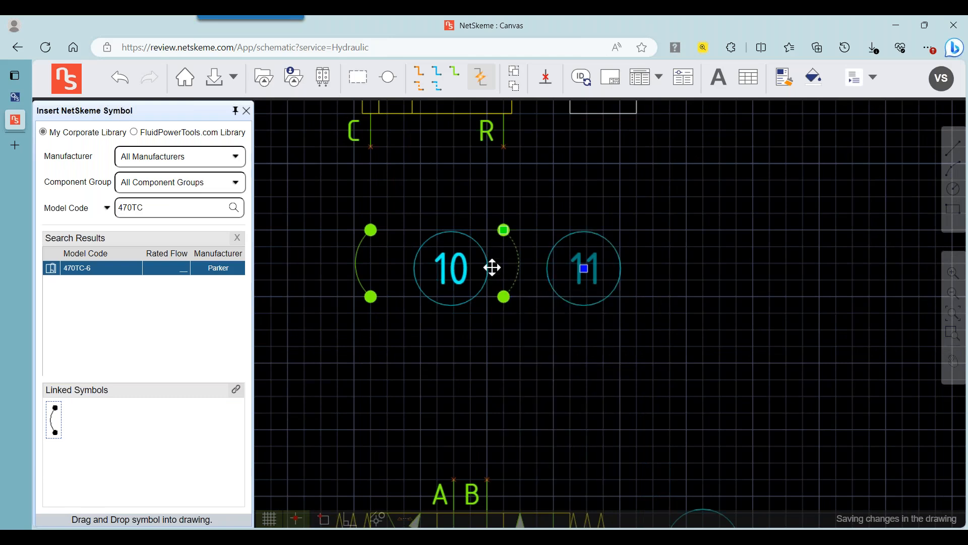
left_click(451, 267)
left_click_drag(451, 268, 303, 264)
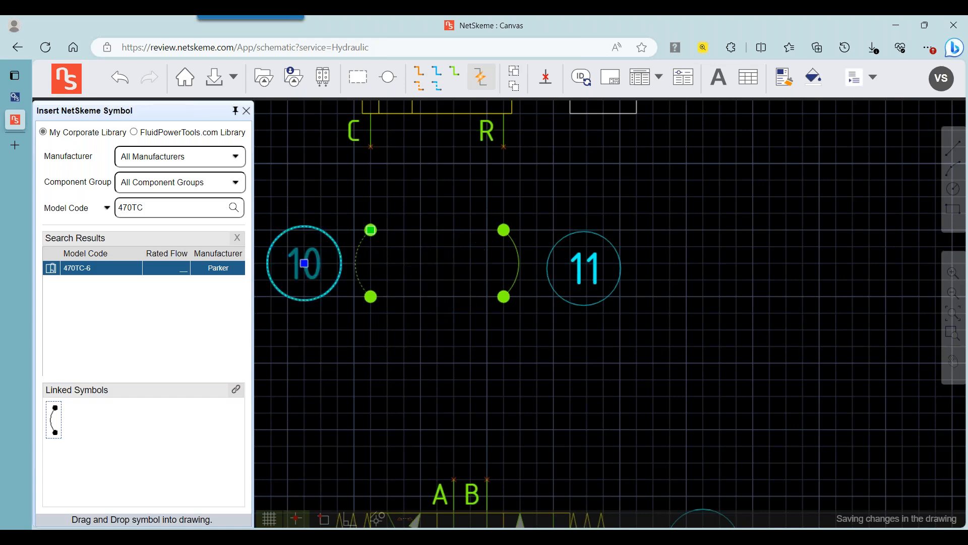
Step: Draw connection lines from the cylinder's C and R ports to the upper ends of the two hoses
scroll(544, 236, "down", 2)
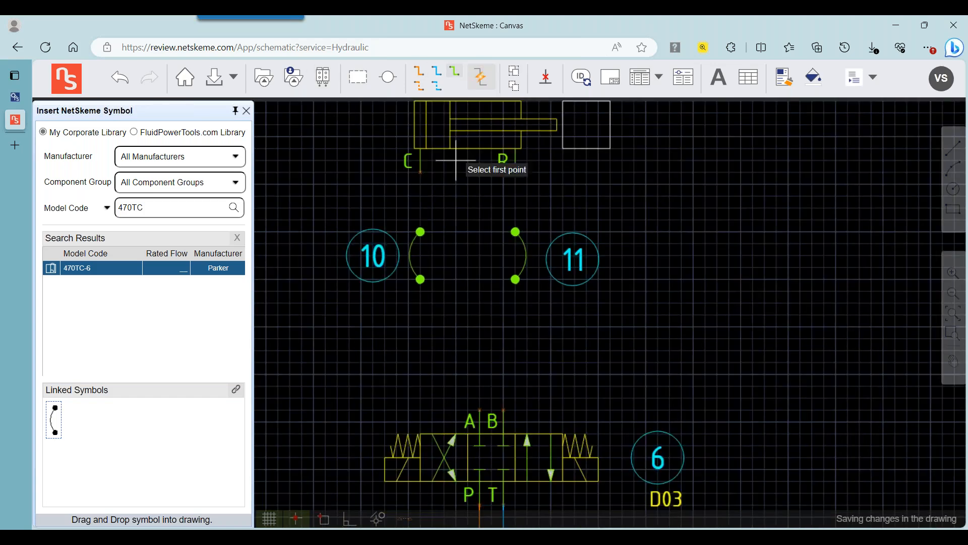
left_click(420, 172)
left_click(420, 230)
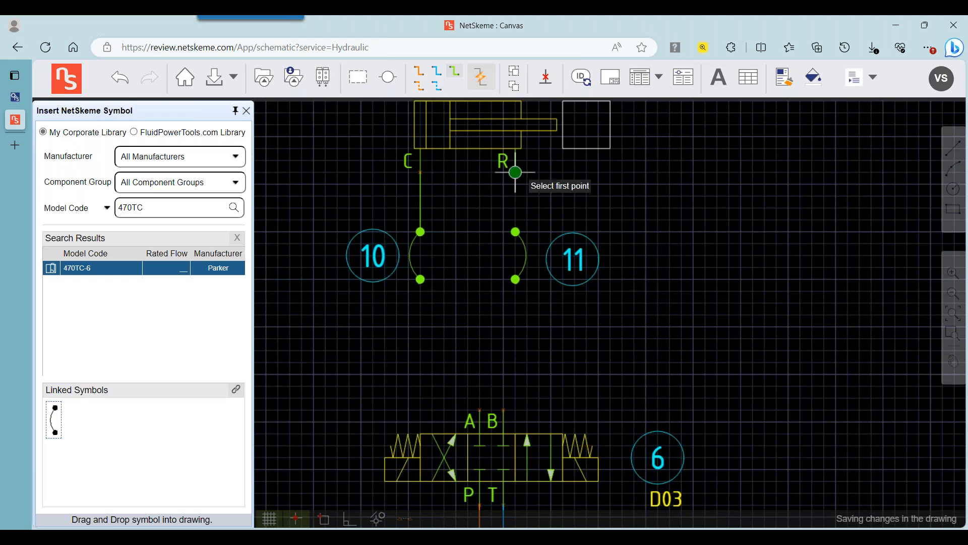
left_click(515, 171)
left_click(515, 231)
Step: Connect the lower end of hose 10 to valve port A and the lower end of hose 11 to port B
scroll(497, 327, "down", 1)
left_click_drag(502, 309, 521, 245)
left_click(464, 229)
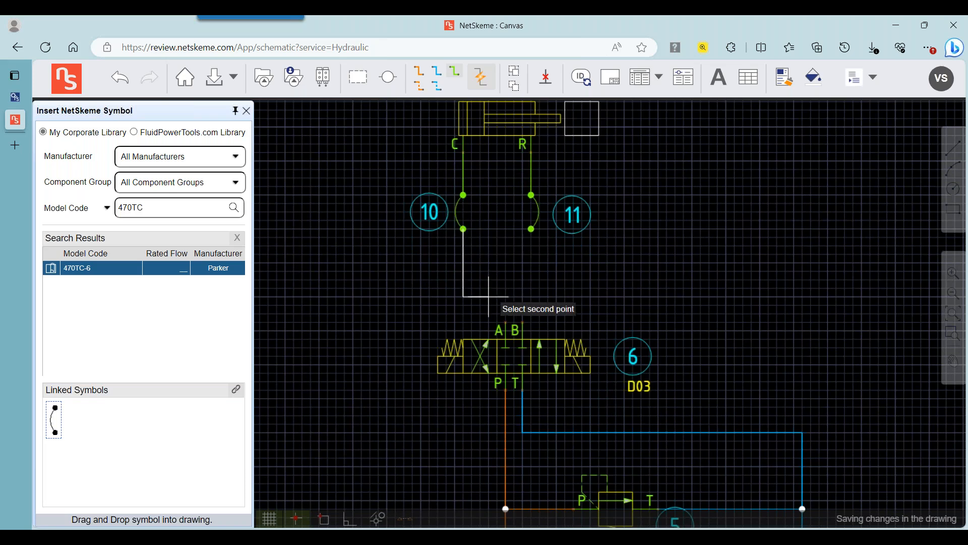
left_click(506, 322)
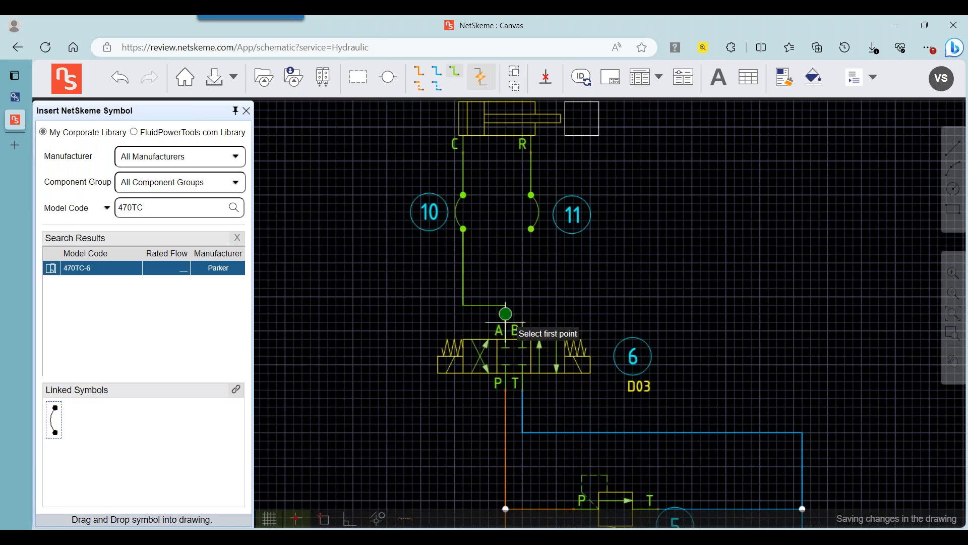
left_click(515, 323)
left_click(530, 228)
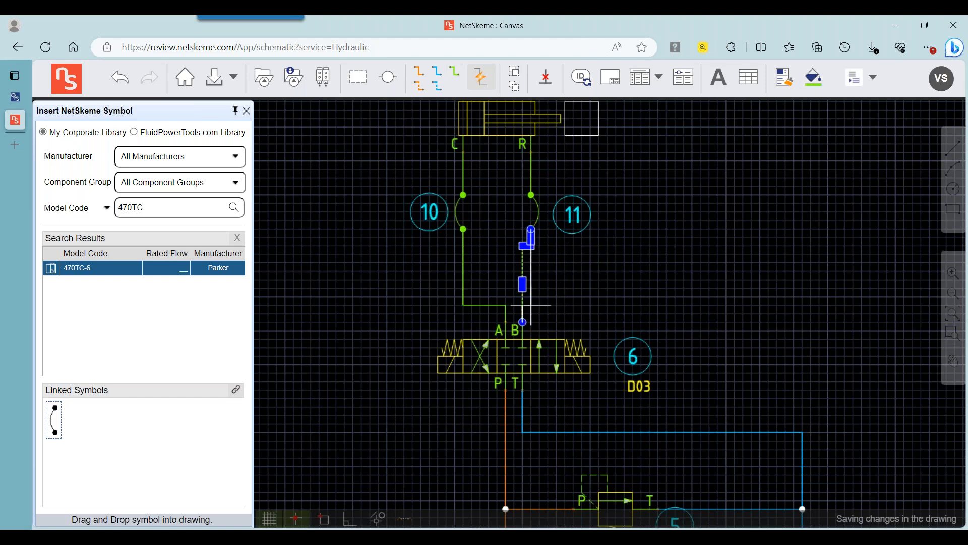
left_click(616, 275)
Step: Shift directional valve 6 slightly left so its A and B ports are centred between the two hose lines
left_click_drag(533, 344, 530, 346)
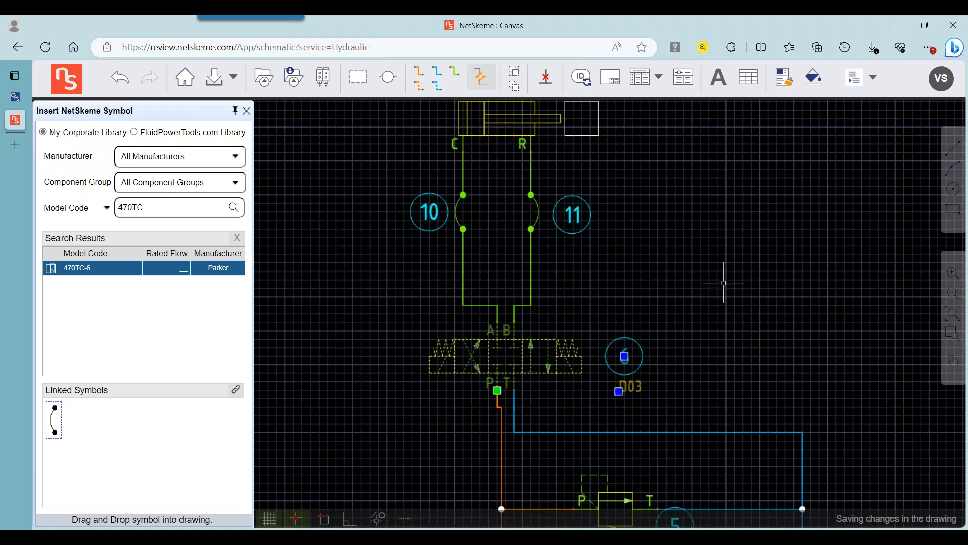
left_click(746, 281)
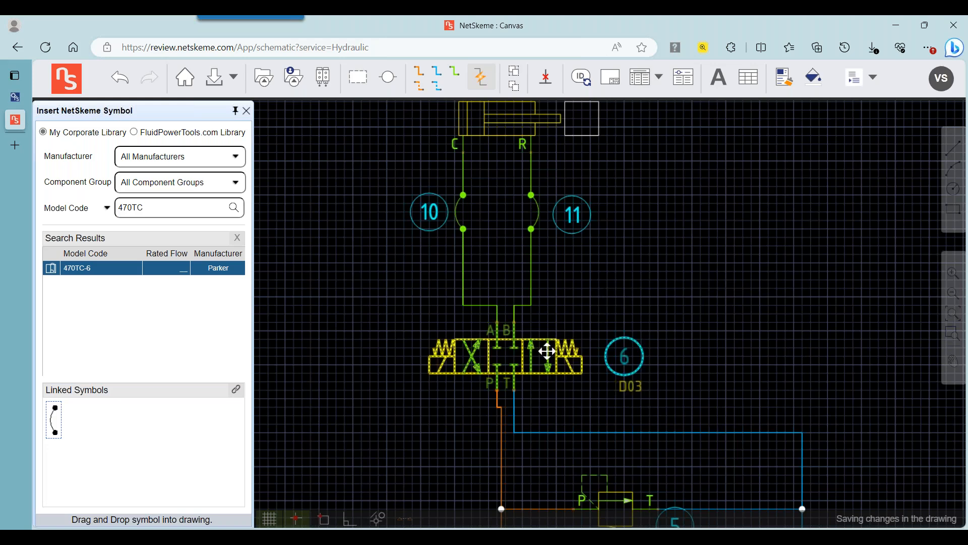
left_click_drag(547, 346, 538, 347)
left_click(723, 265)
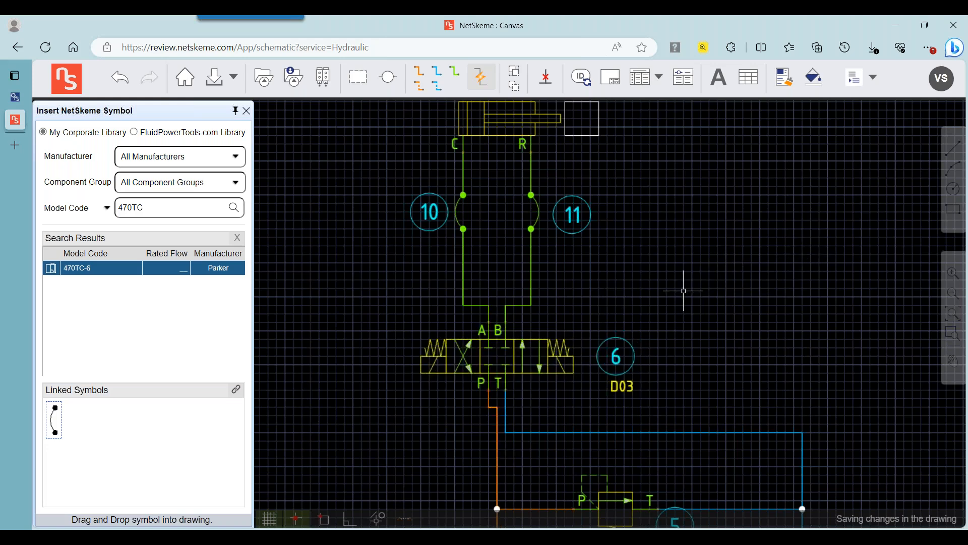
left_click_drag(684, 290, 731, 277)
left_click(543, 338)
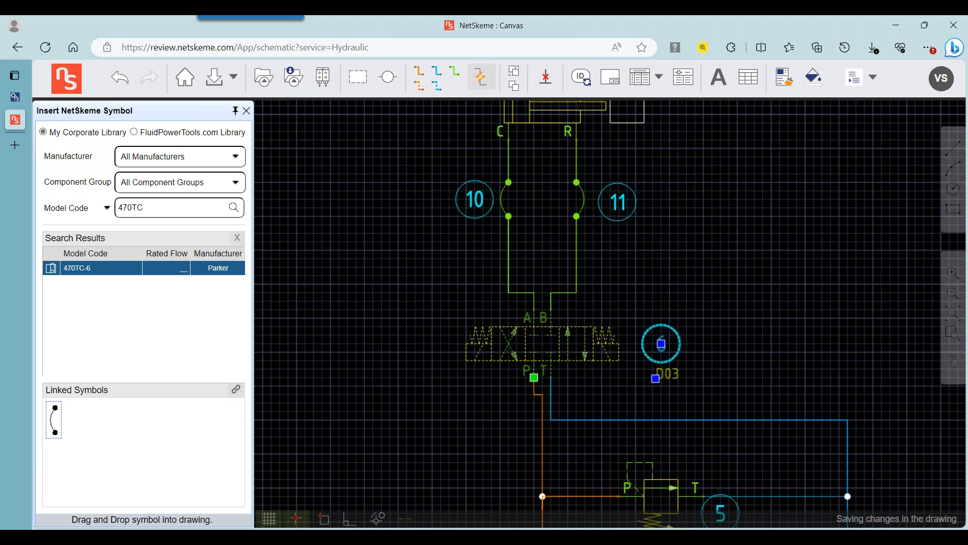
left_click(767, 292)
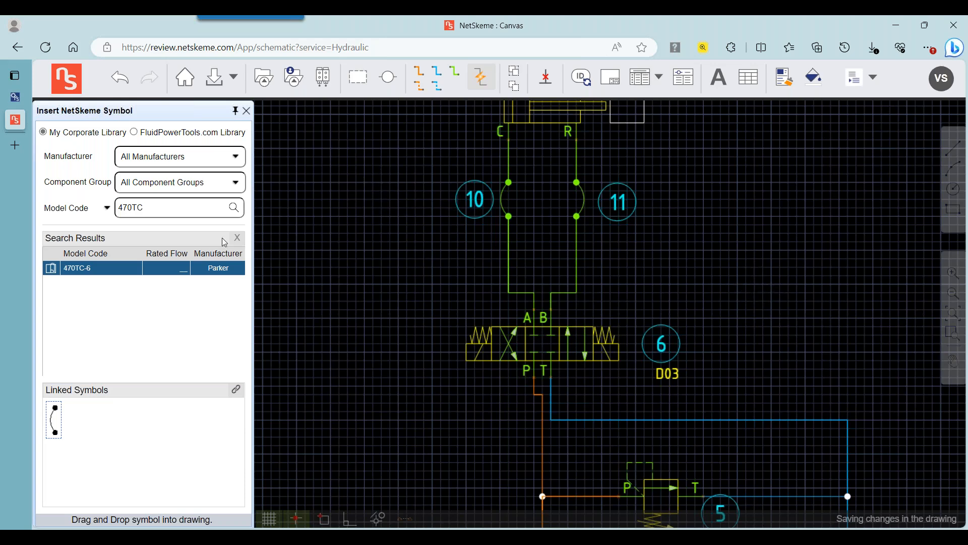
Step: Insert the pressure gauge symbol from the Pressure Gauges folder to the right of the hoses, above directional valve 6
left_click(237, 238)
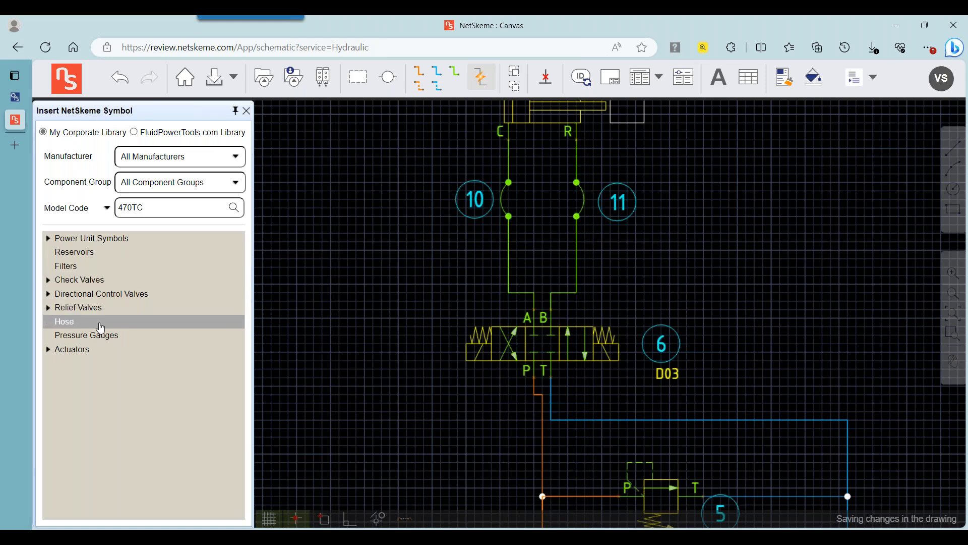
left_click(93, 342)
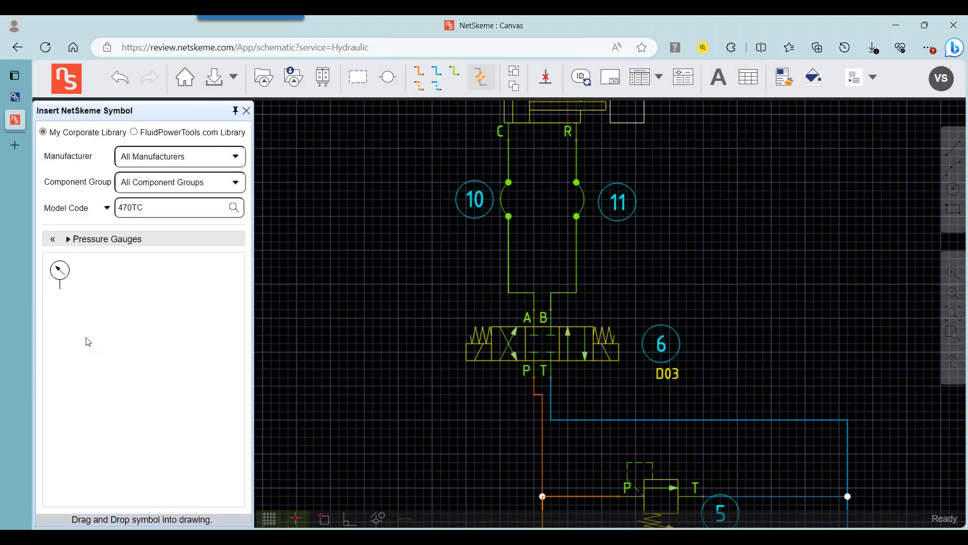
left_click_drag(59, 280, 682, 343)
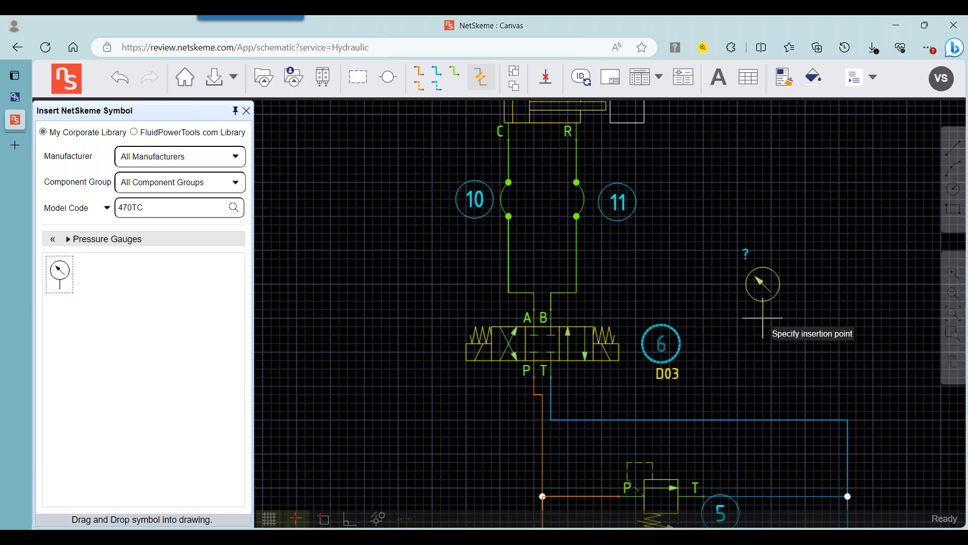
left_click(738, 284)
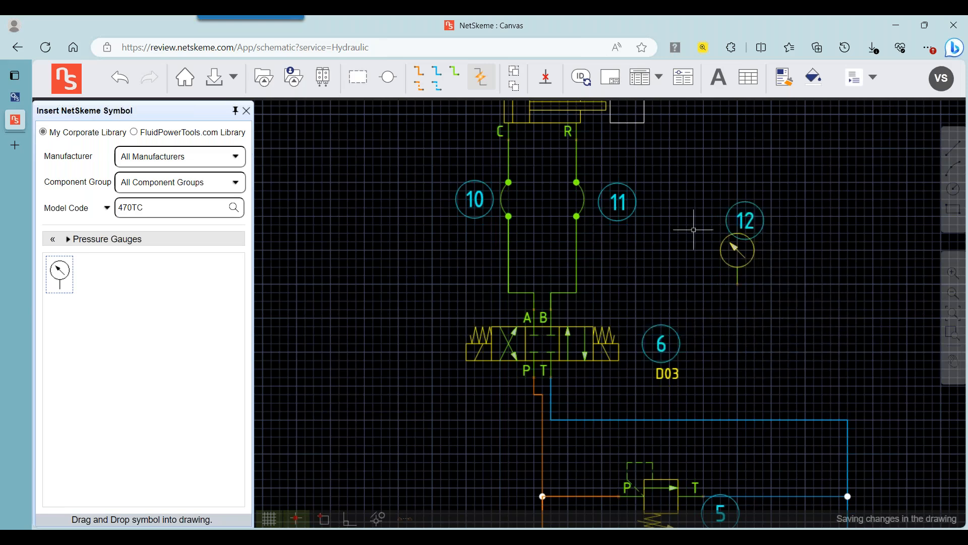
Step: Link pressure gauge 12 to the ifm model PG2451 from the corporate library
right_click(731, 260)
left_click(752, 281)
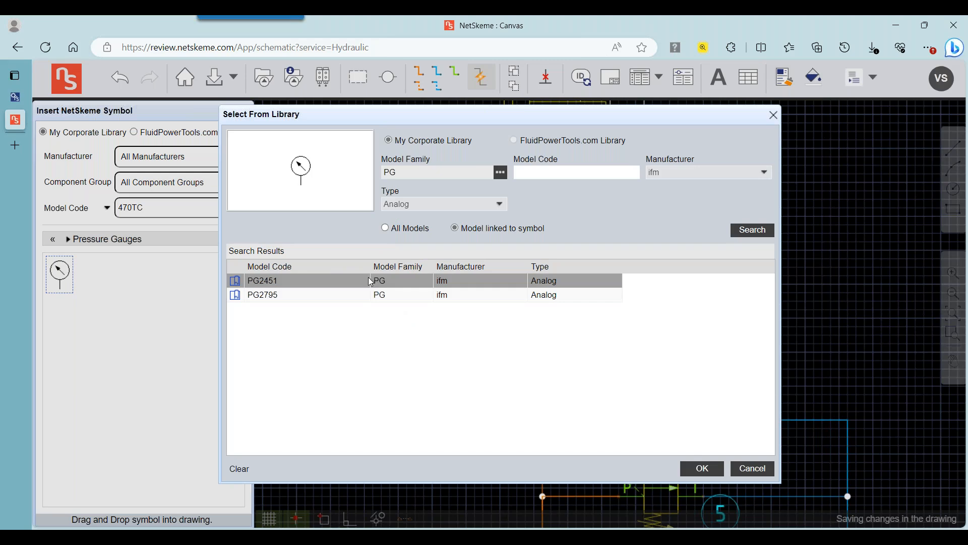
left_click(369, 278)
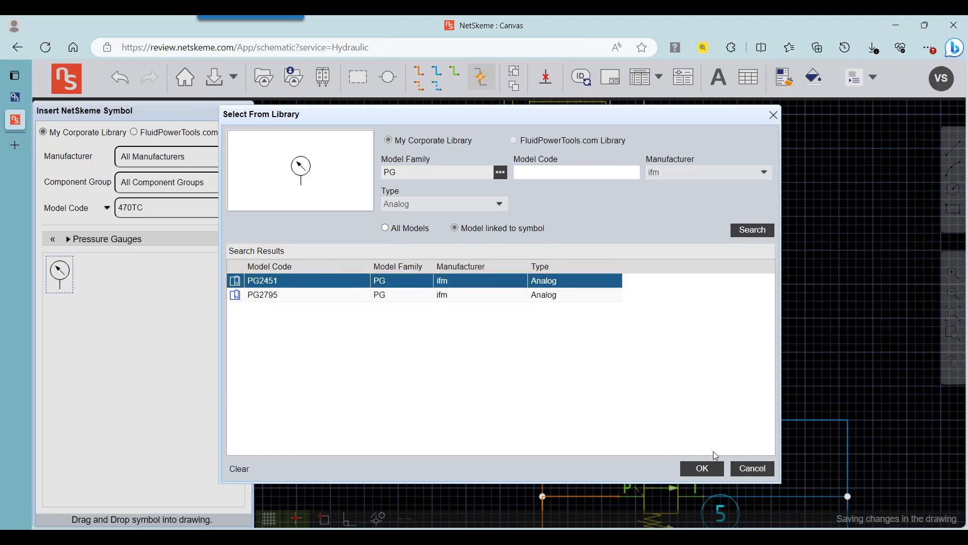
left_click(706, 466)
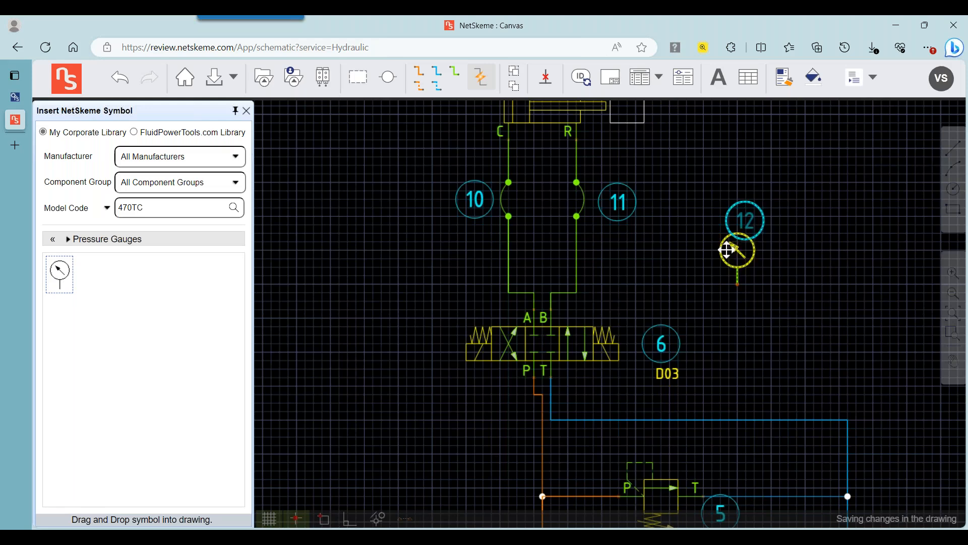
Step: Copy pressure gauge 12 straight across to the other side of the hoses and check the copy's model data
right_click(731, 249)
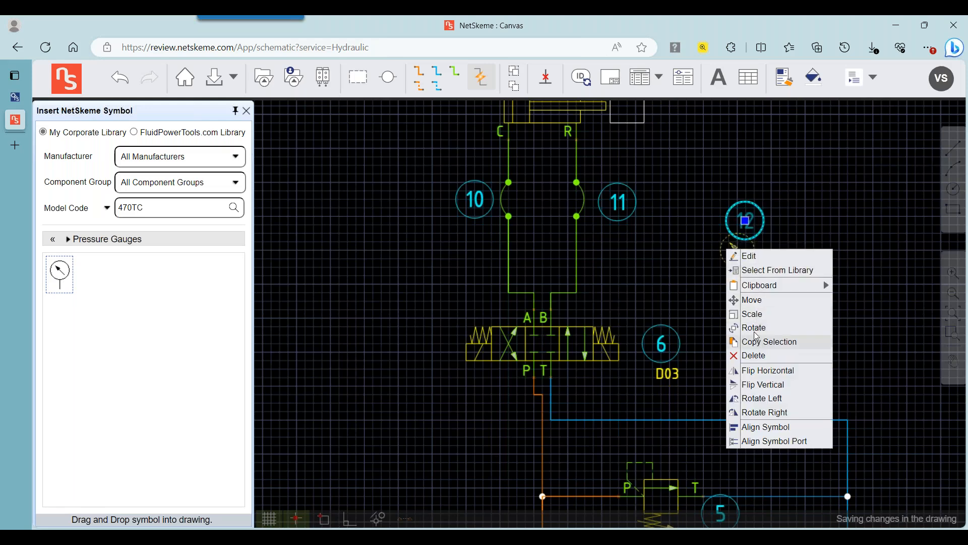
left_click(756, 339)
left_click(737, 258)
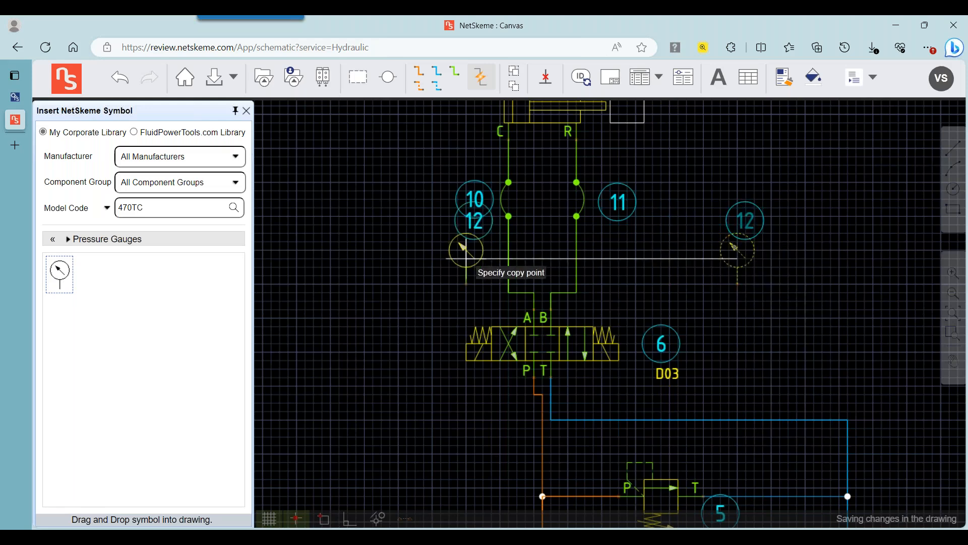
left_click(373, 259)
key("Escape")
left_click(372, 266)
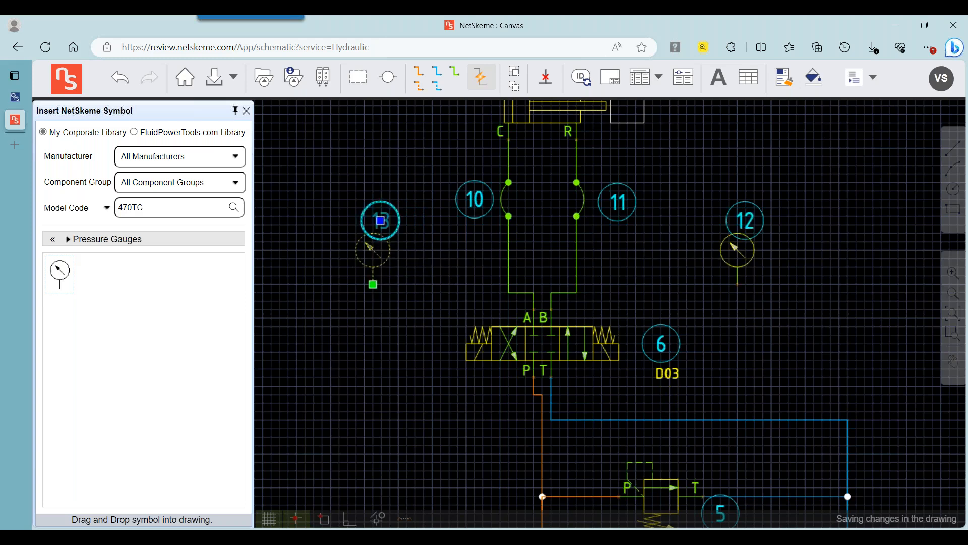
double_click(373, 266)
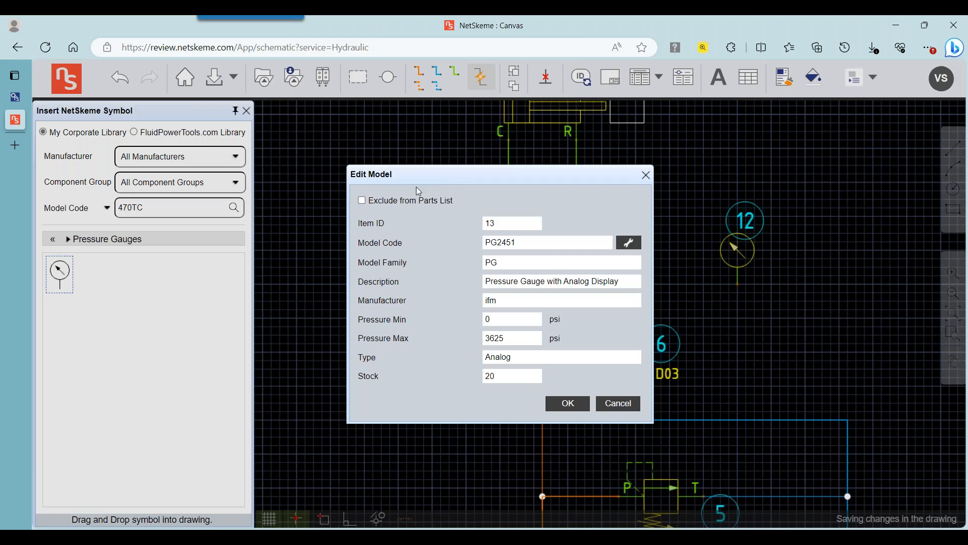
left_click(637, 402)
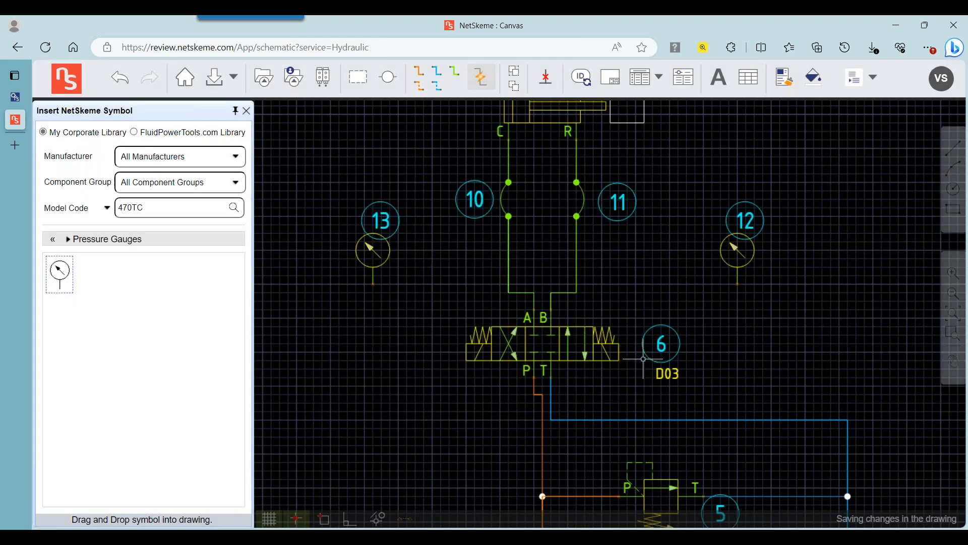
Step: Connect gauge 13 to the port A line and gauge 12 to the port B line, aligning gauge 13's horizontal segment with its junction
left_click(482, 77)
left_click(373, 283)
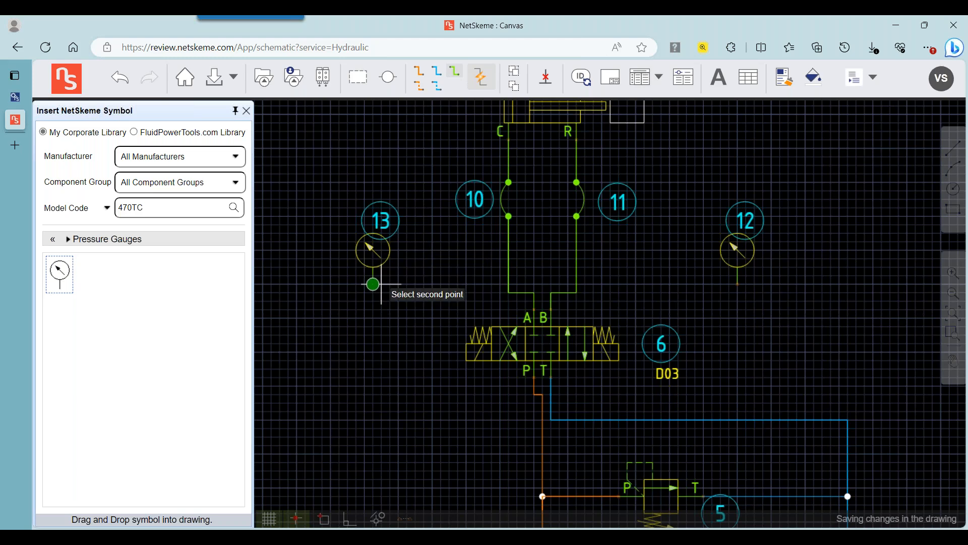
left_click(508, 292)
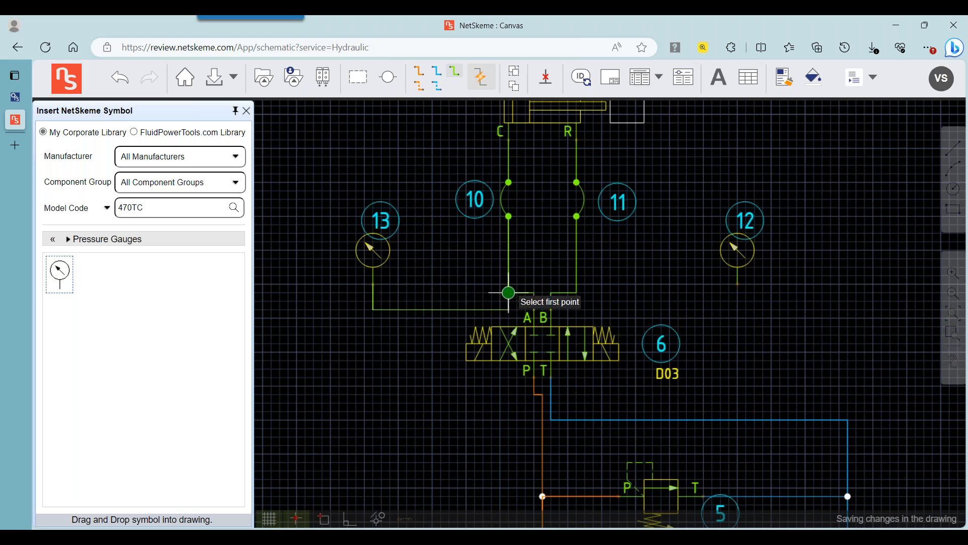
left_click(576, 292)
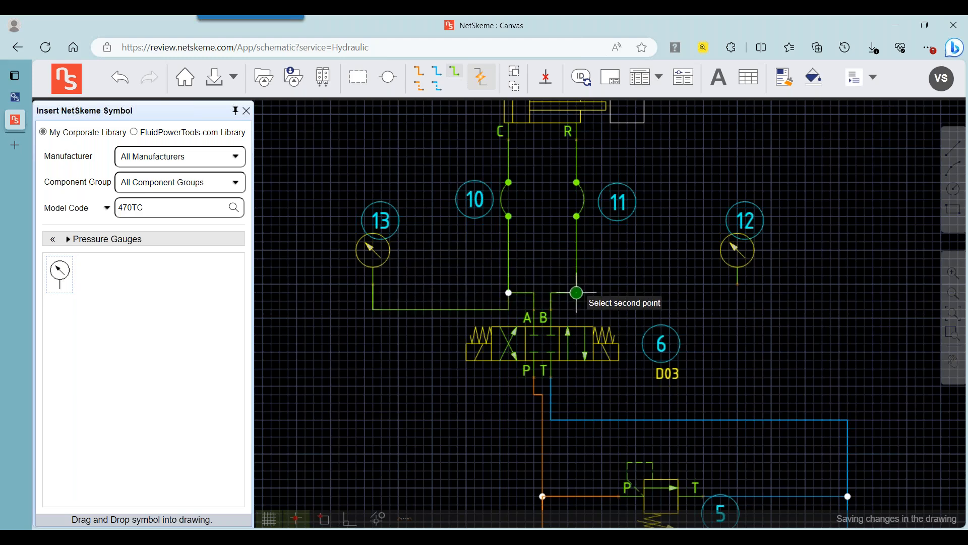
left_click(738, 284)
left_click(442, 313)
left_click_drag(442, 309, 442, 291)
Step: Reassign the item IDs of the components throughout the drawing
scroll(434, 251, "down", 2)
scroll(628, 227, "down", 2)
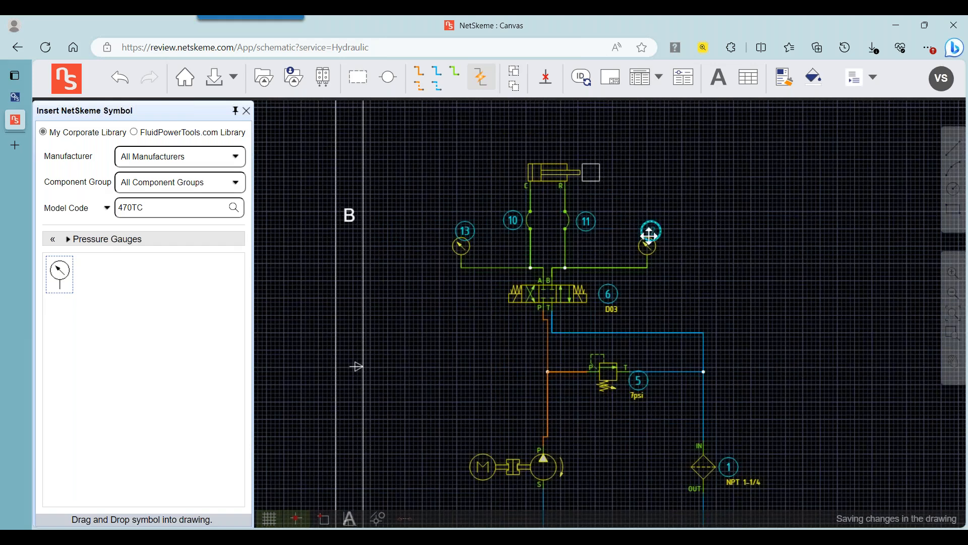
left_click_drag(731, 269, 644, 170)
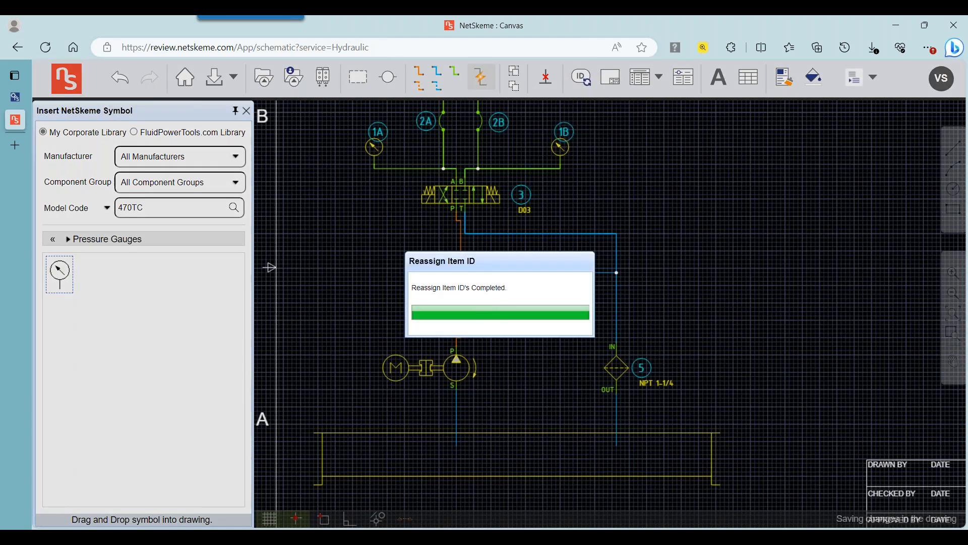
left_click_drag(690, 239, 649, 298)
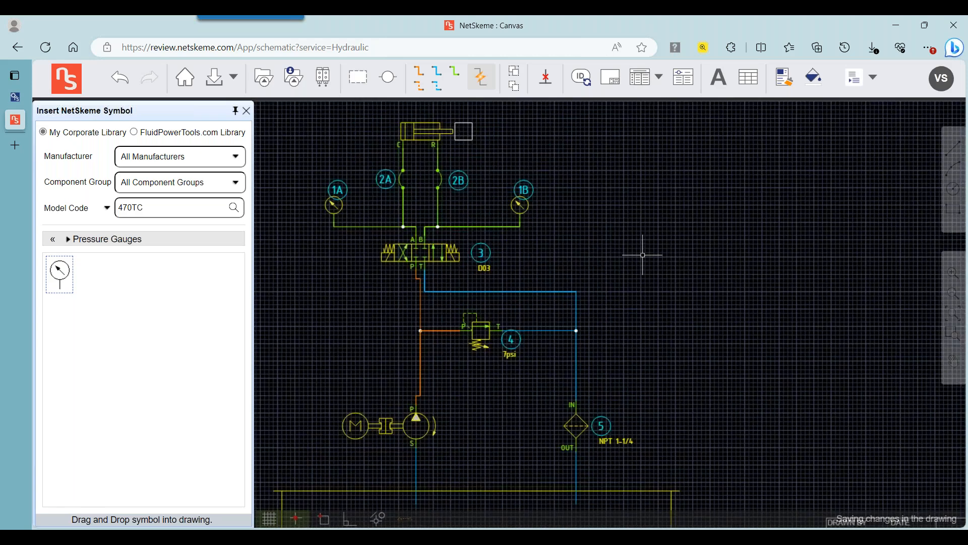
left_click_drag(628, 246, 638, 266)
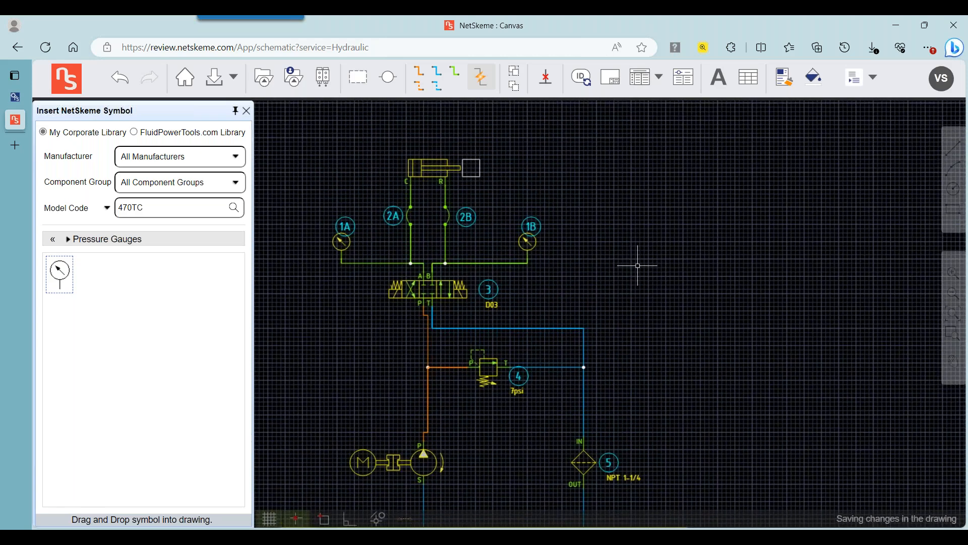
left_click(432, 303)
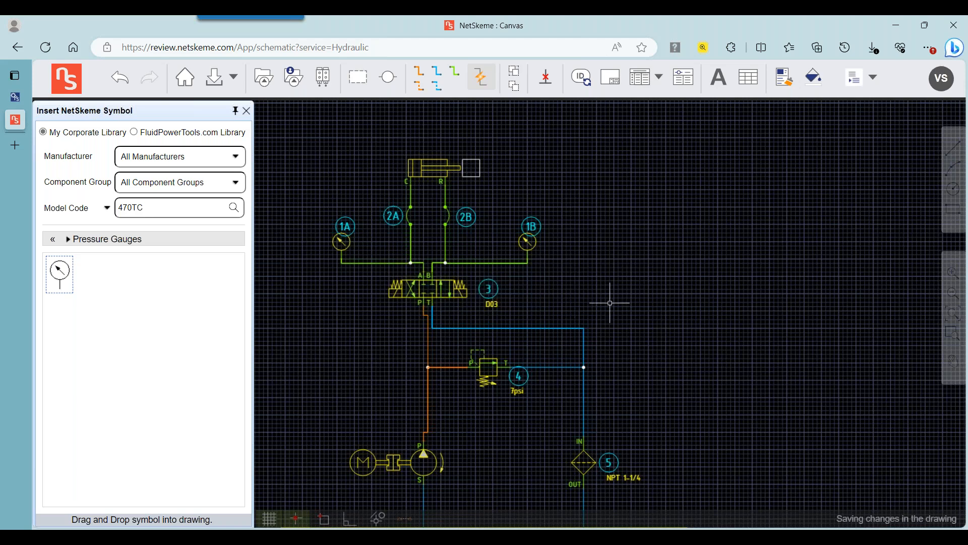
Step: Insert the parts list table into the drawing and move it to the open area beside the circuit, clear of the sheet border
left_click(637, 83)
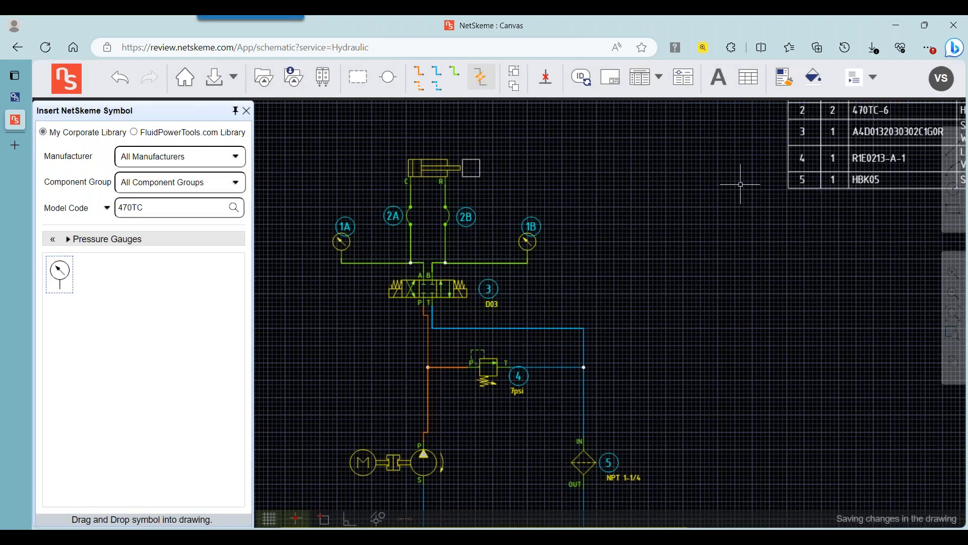
left_click_drag(740, 184, 607, 288)
left_click_drag(676, 378, 617, 327)
scroll(615, 326, "down", 1)
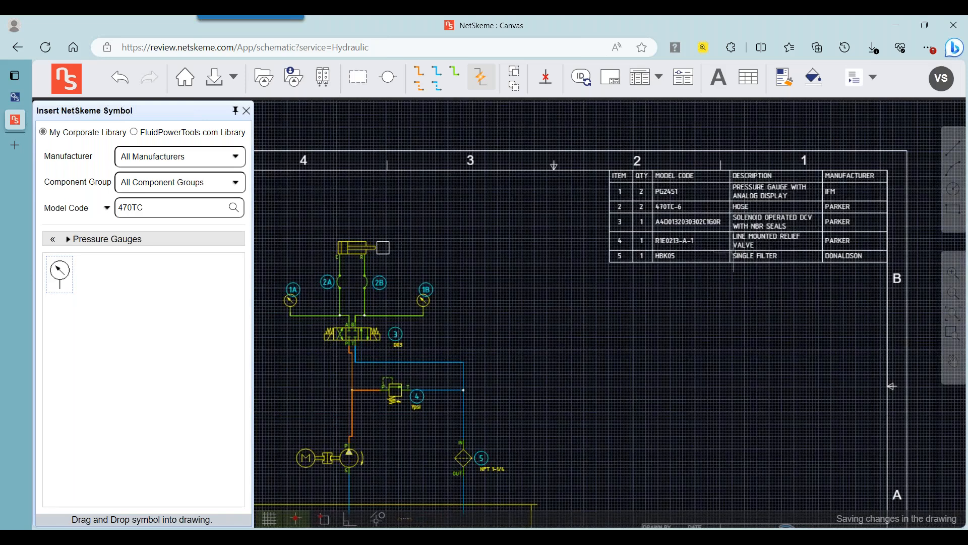
left_click_drag(714, 264, 643, 310)
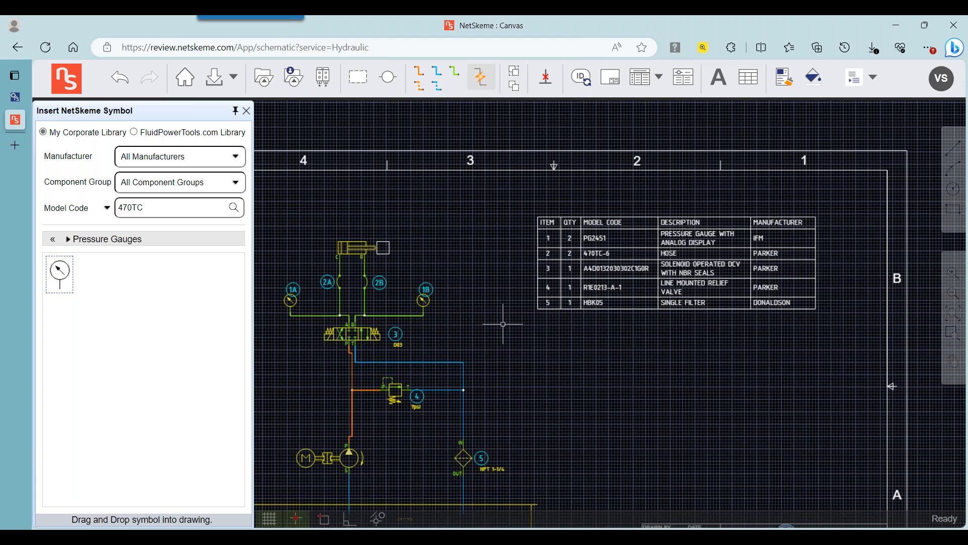
Step: Check the model data of directional valve 3 without editing it, and hide the symbol insertion panel
left_click(353, 326)
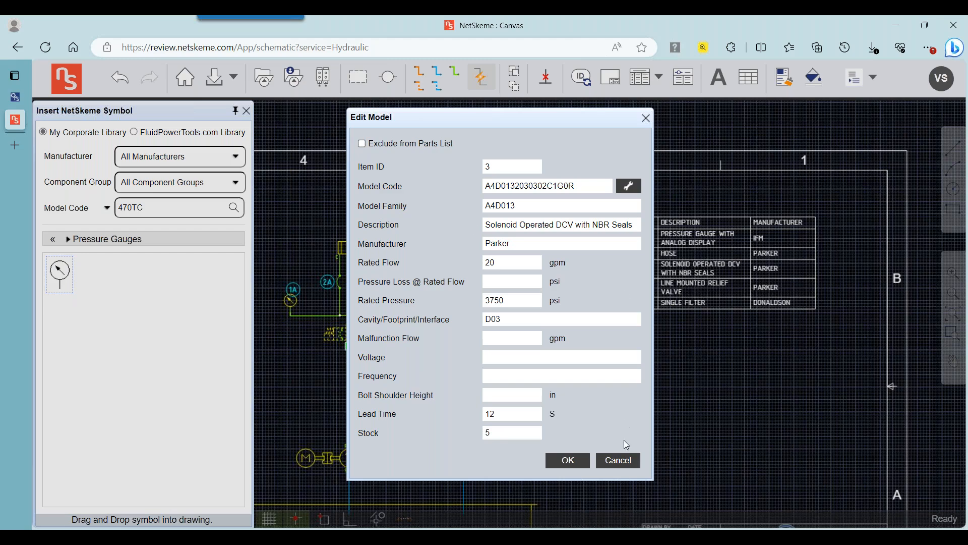
left_click(626, 460)
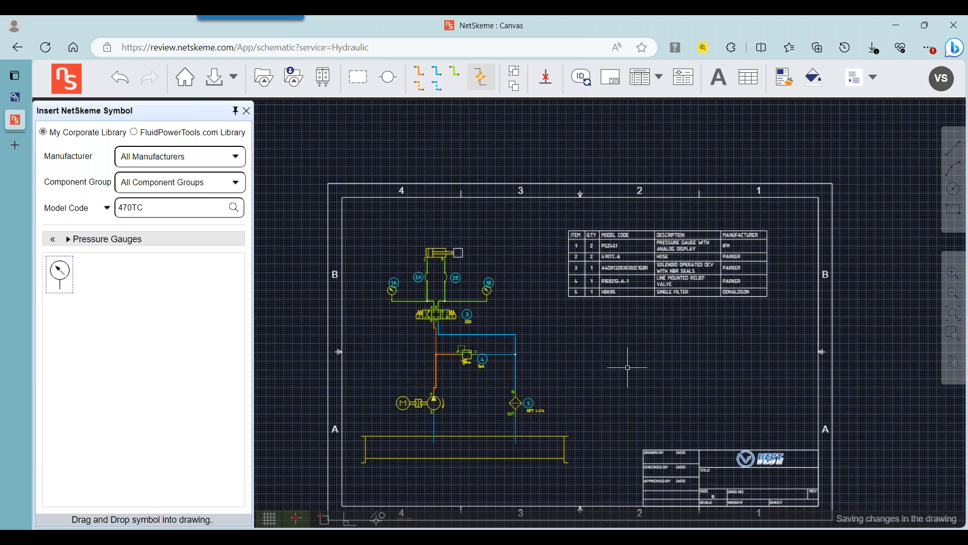
left_click(235, 112)
left_click_drag(451, 277, 442, 263)
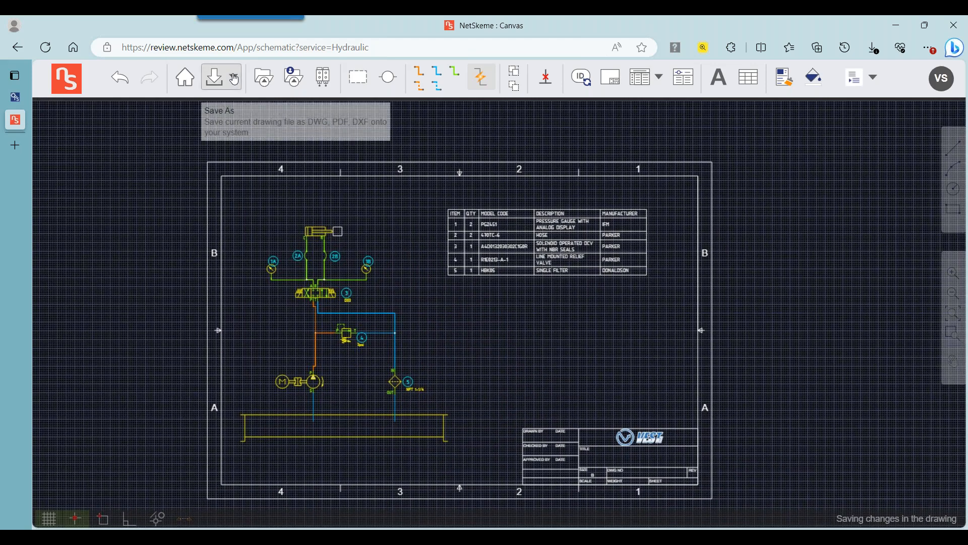
Step: Save the drawing as a DWG file and open NetSkeme (13).dwg in HyDraw CAD 2024, accepting the foreign DWG file
left_click(235, 78)
left_click(221, 99)
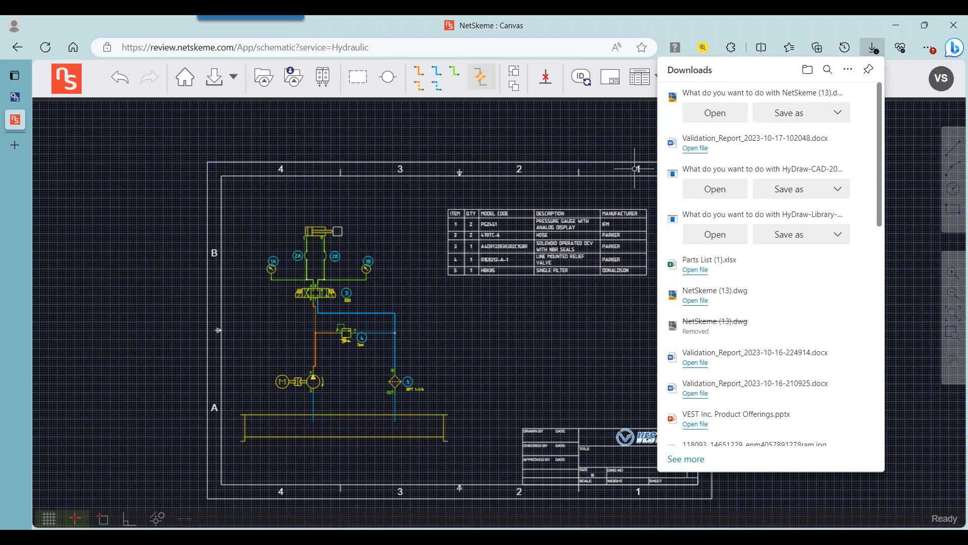
left_click(723, 124)
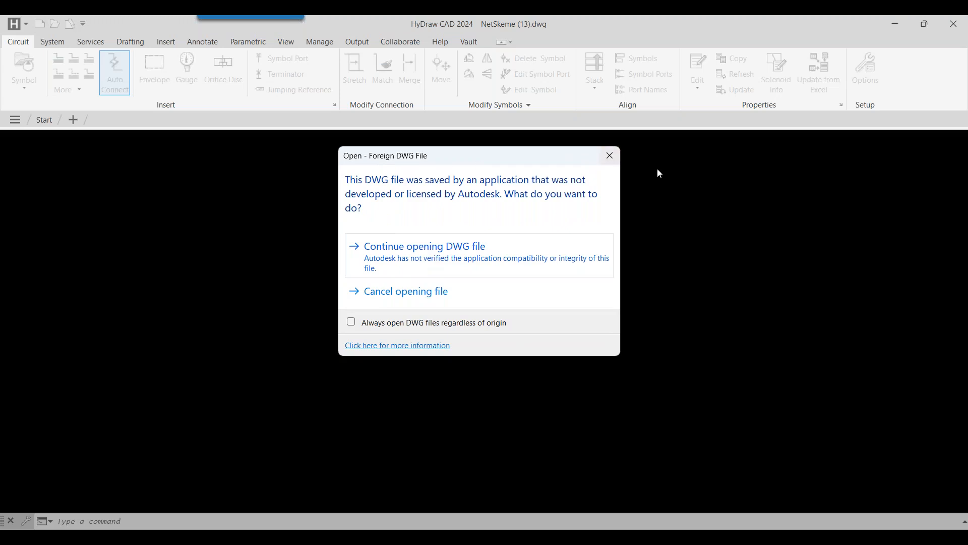
left_click(383, 252)
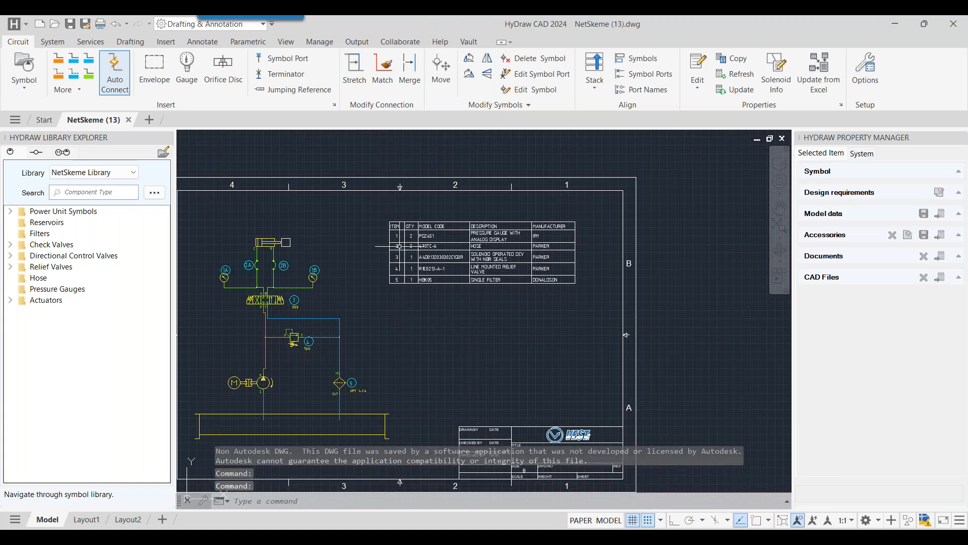
Step: Examine the imported circuit and the model data carried over with hose 2A
left_click_drag(310, 260, 413, 237)
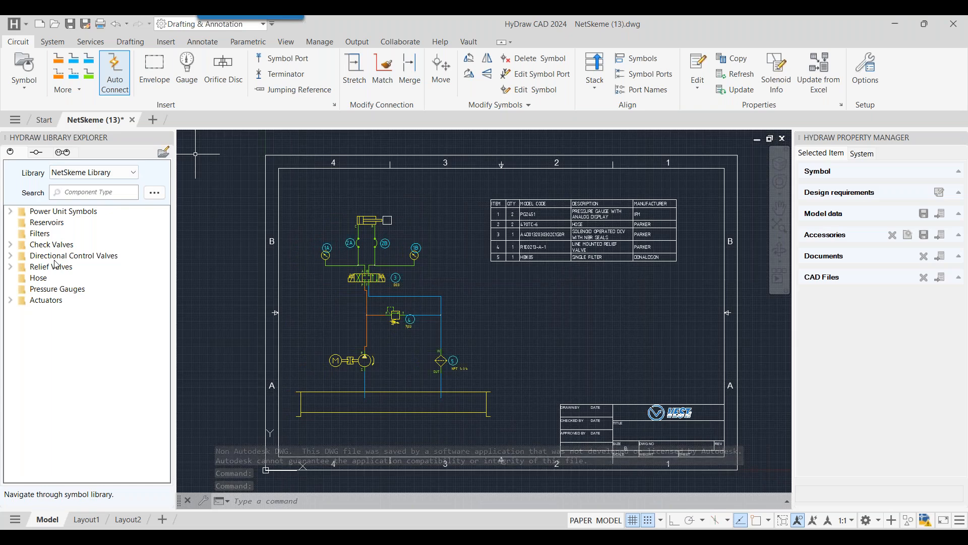
scroll(340, 248, "up", 3)
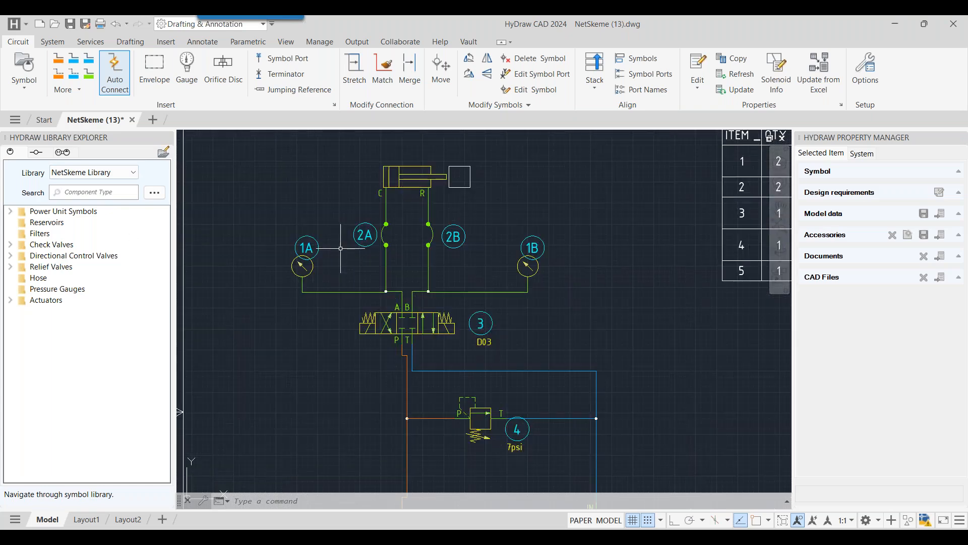
left_click(383, 234)
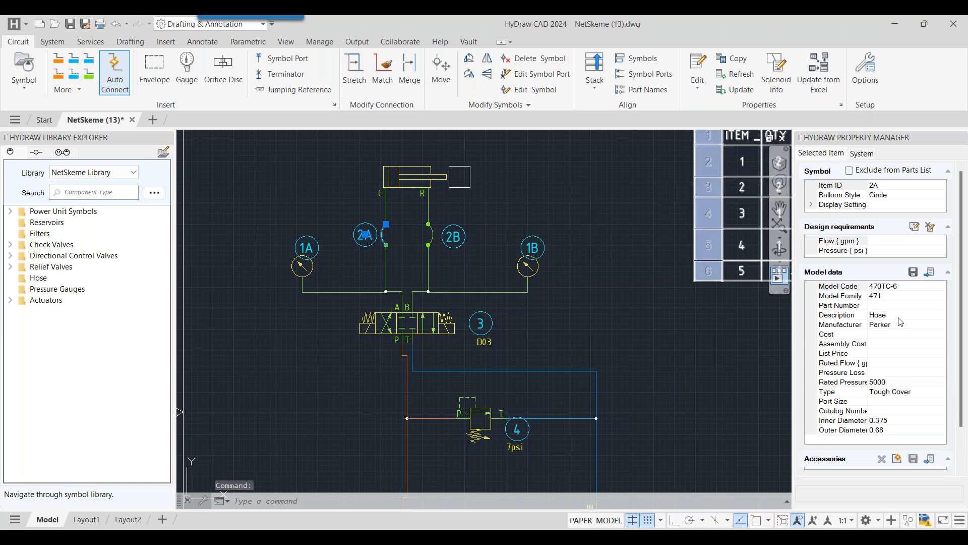
scroll(956, 325, "down", 3)
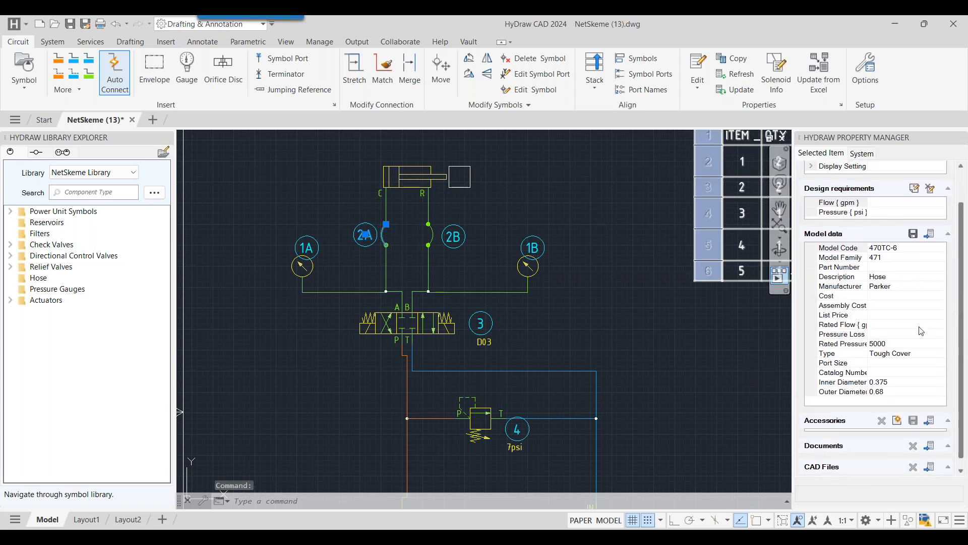
scroll(704, 317, "down", 1)
scroll(681, 313, "down", 1)
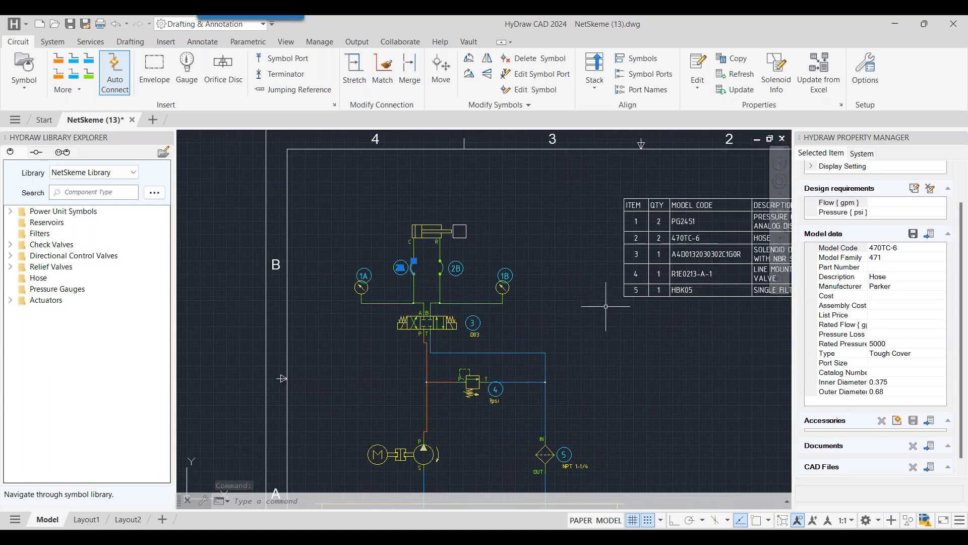
Step: Preview a parts list for all symbols in the HyDraw default format, and close it without inserting
left_click(52, 42)
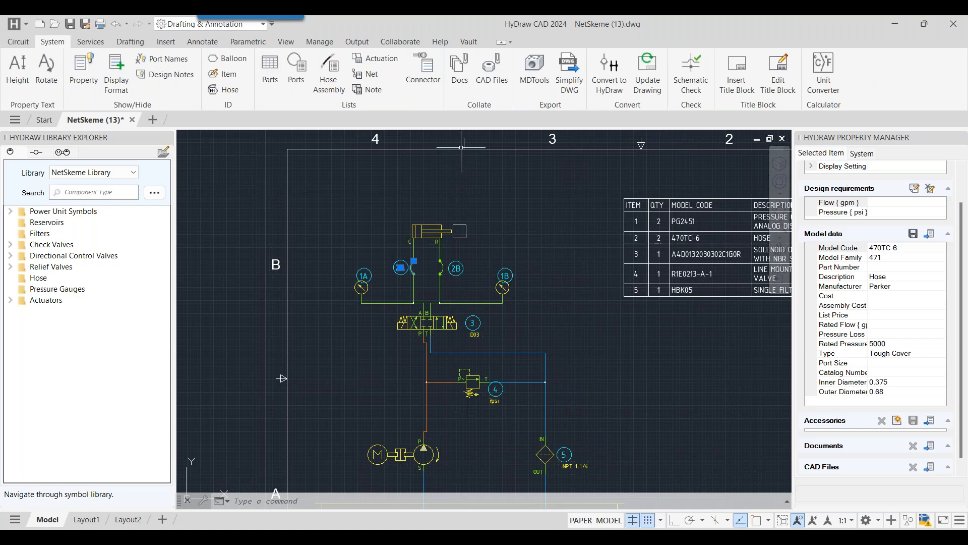
left_click(270, 78)
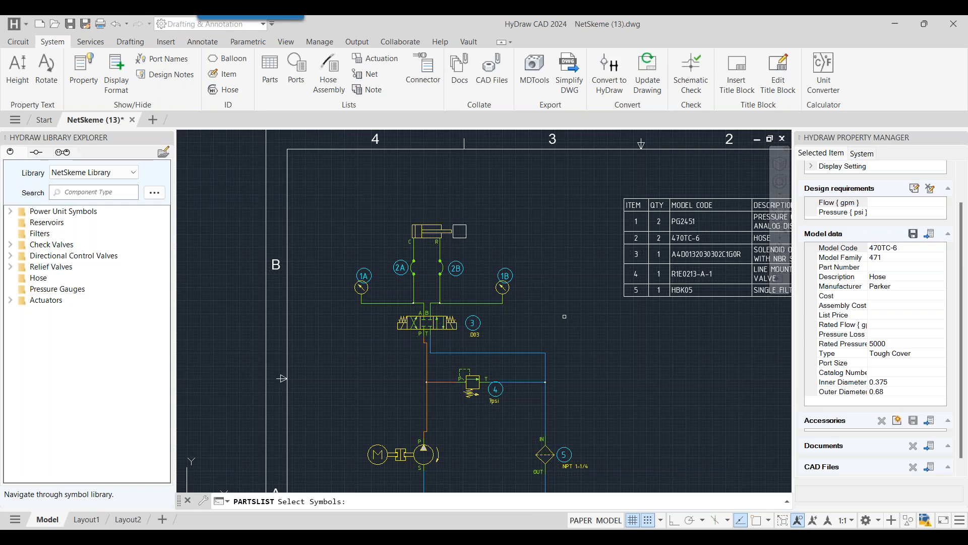
type("all")
key("Return")
key("Return")
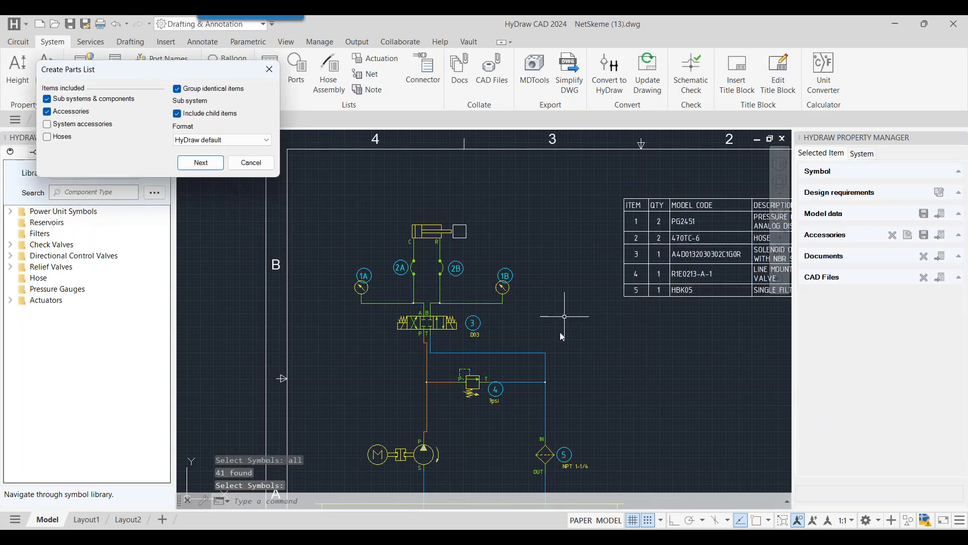
left_click(214, 164)
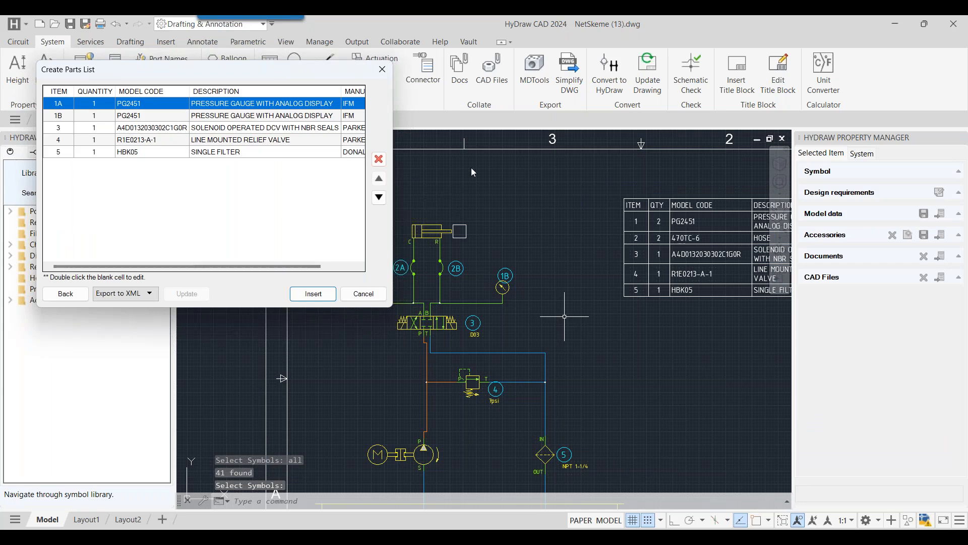
mouse_move(203, 267)
left_mouse_down()
mouse_move(264, 268)
mouse_move(187, 269)
left_mouse_up()
left_click(363, 294)
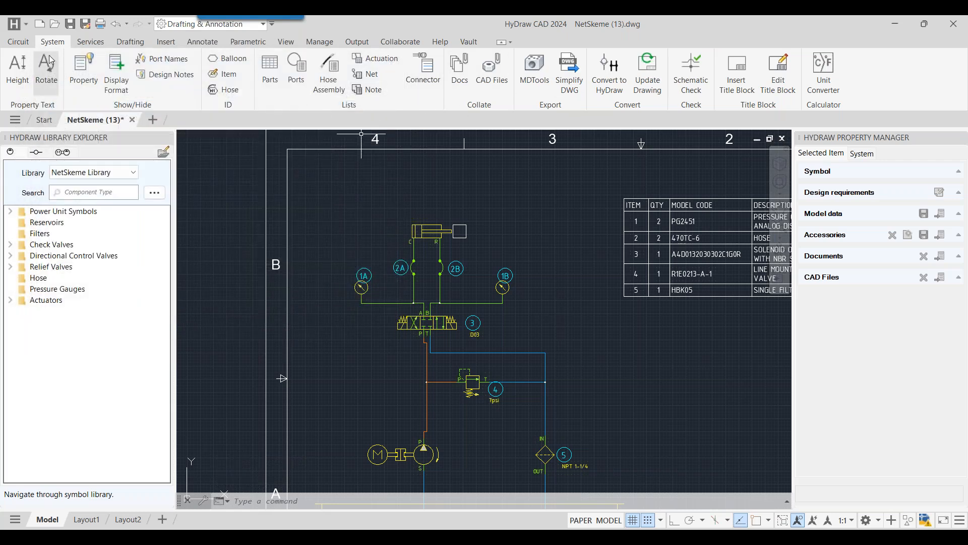
left_click(272, 89)
type("al")
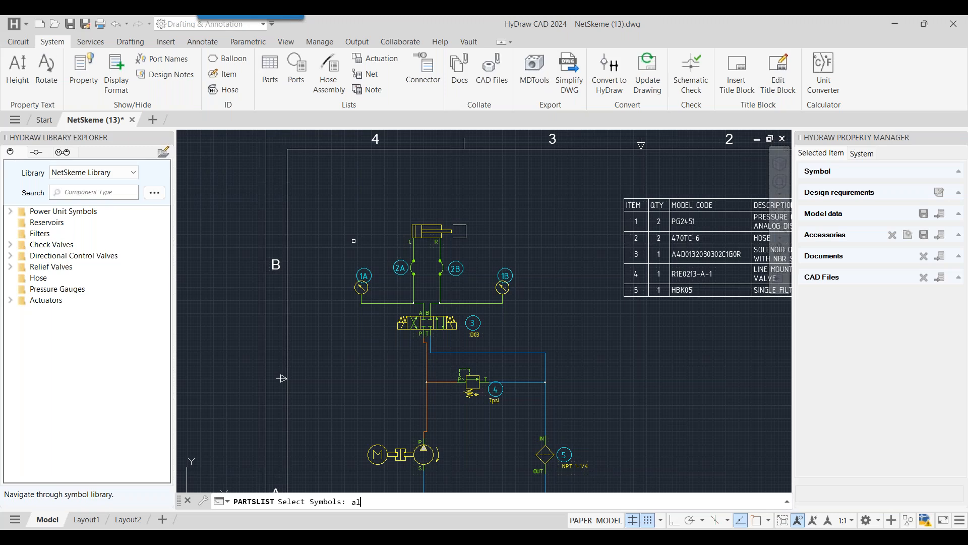
type("l")
key("Return")
key("Return")
left_click(201, 138)
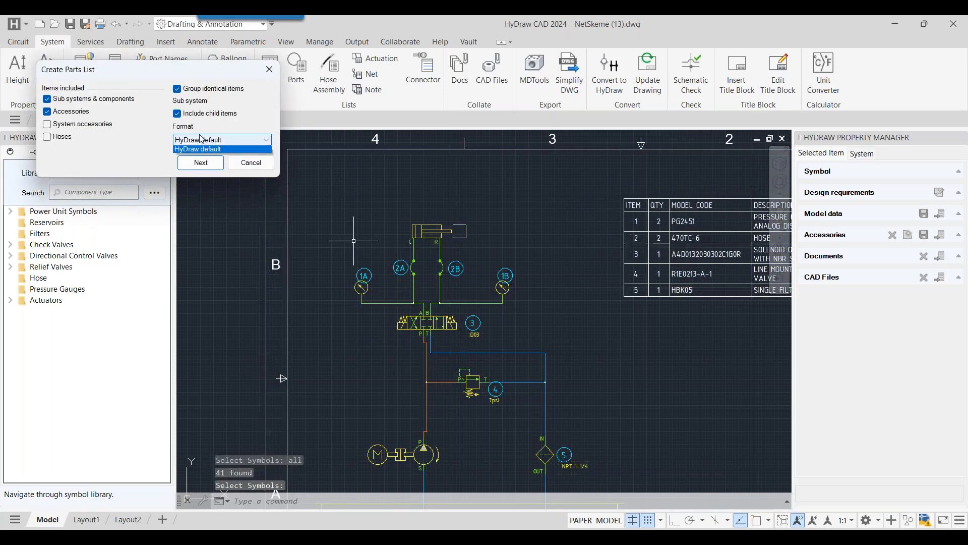
left_click(207, 149)
left_click(264, 165)
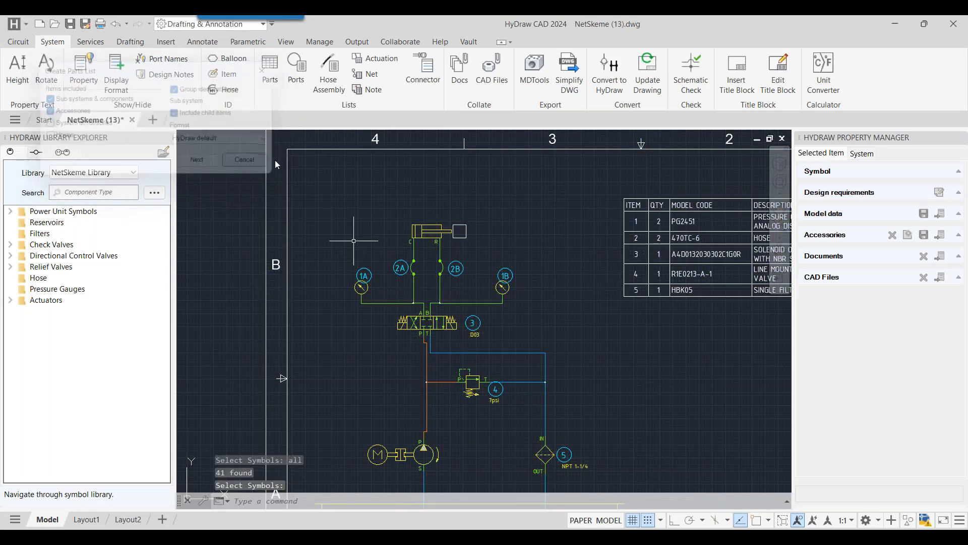
Step: Add the Stock property as a column to the HyDraw default parts list format in the application settings
left_click(19, 42)
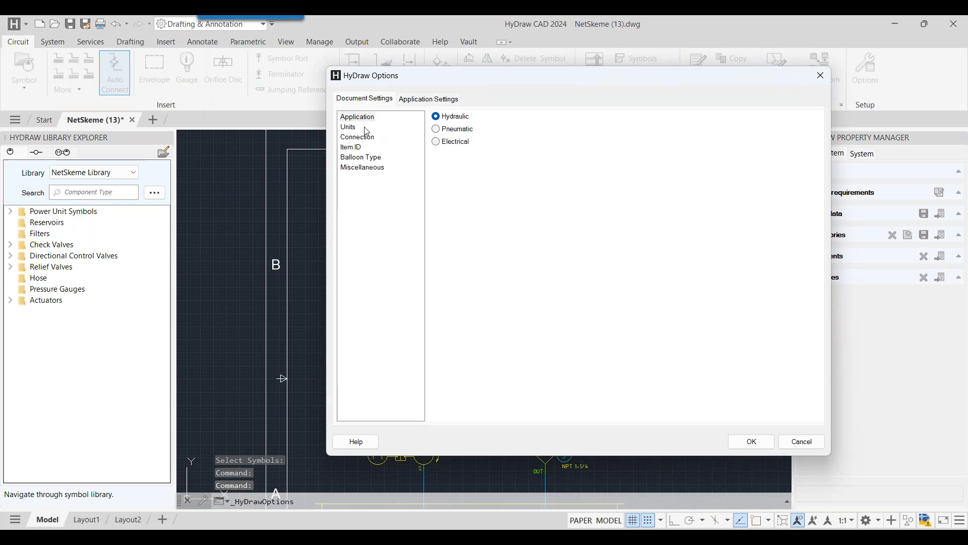
left_click(406, 103)
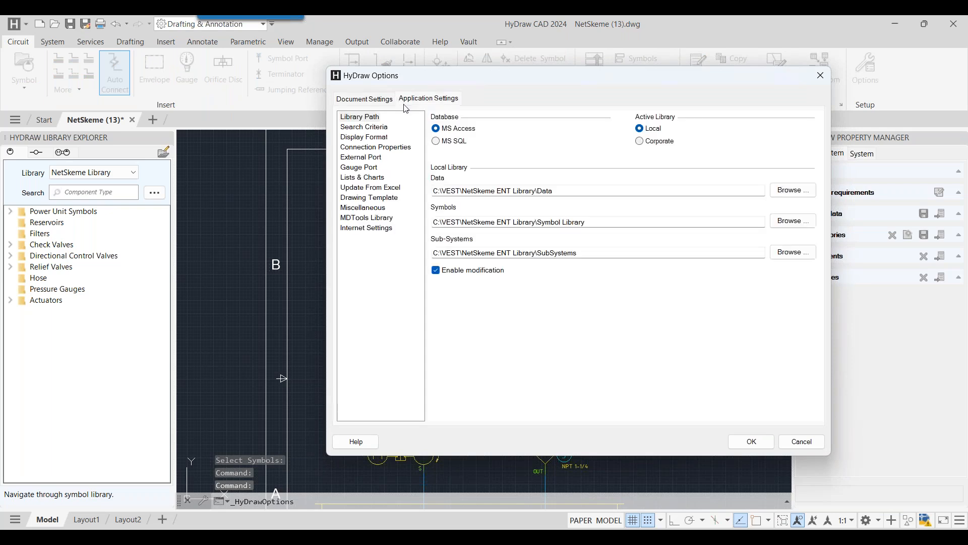
left_click(362, 176)
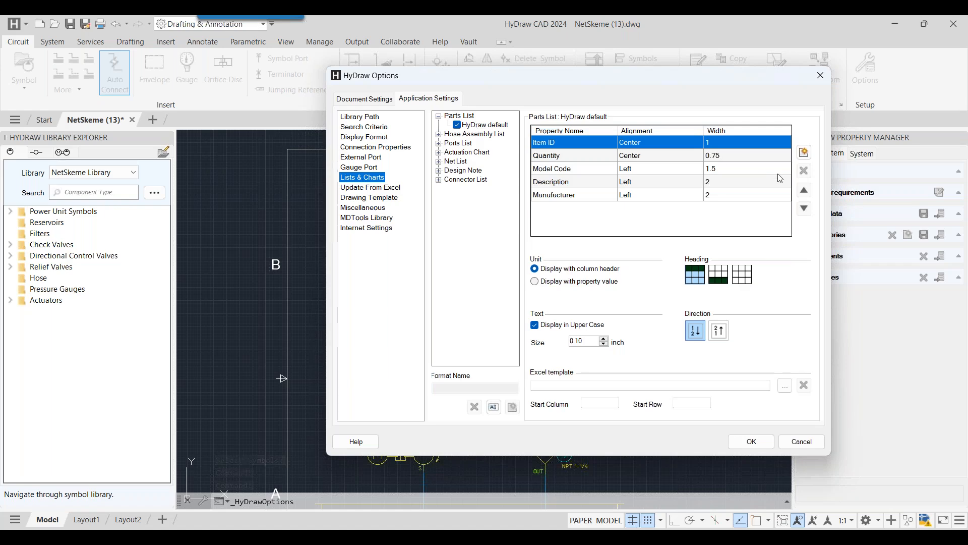
left_click(804, 151)
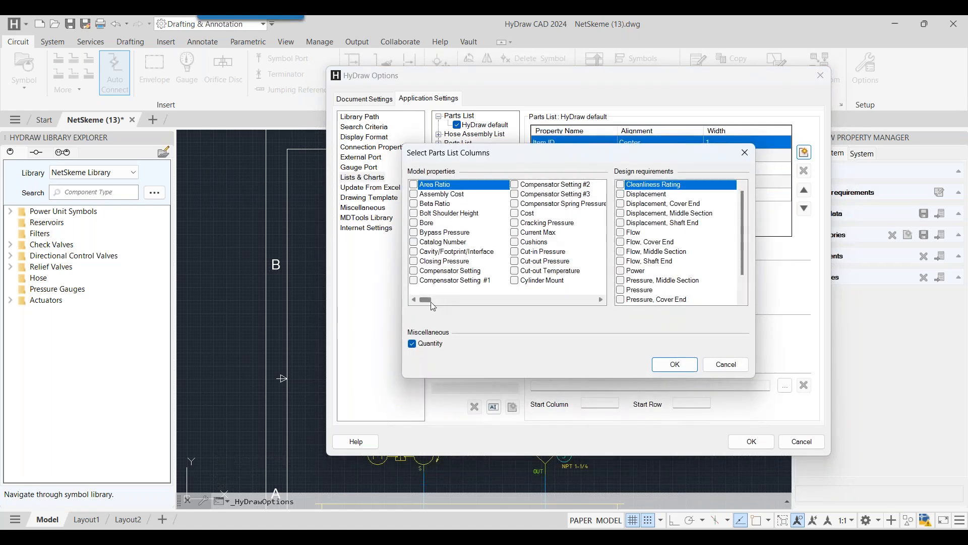
left_click_drag(433, 306, 562, 309)
left_click(535, 273)
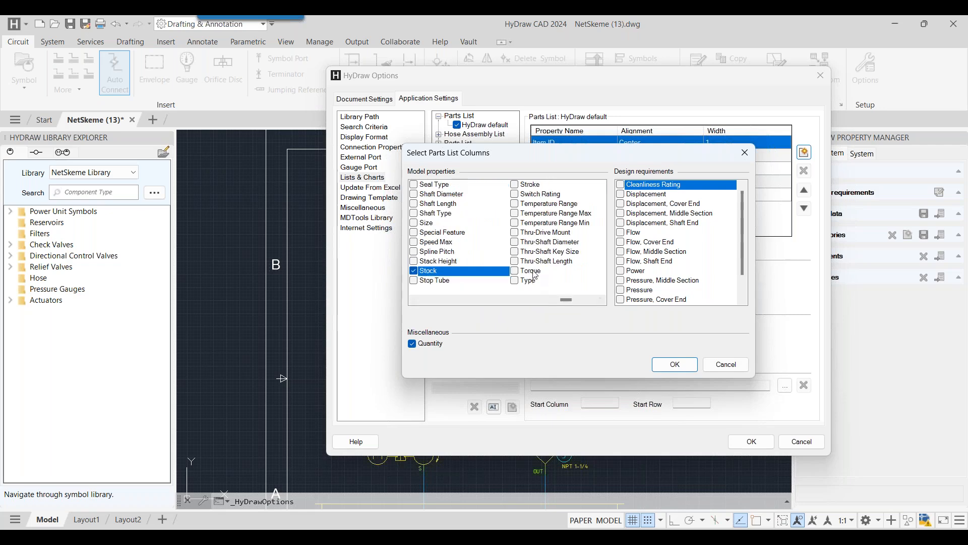
left_click(675, 364)
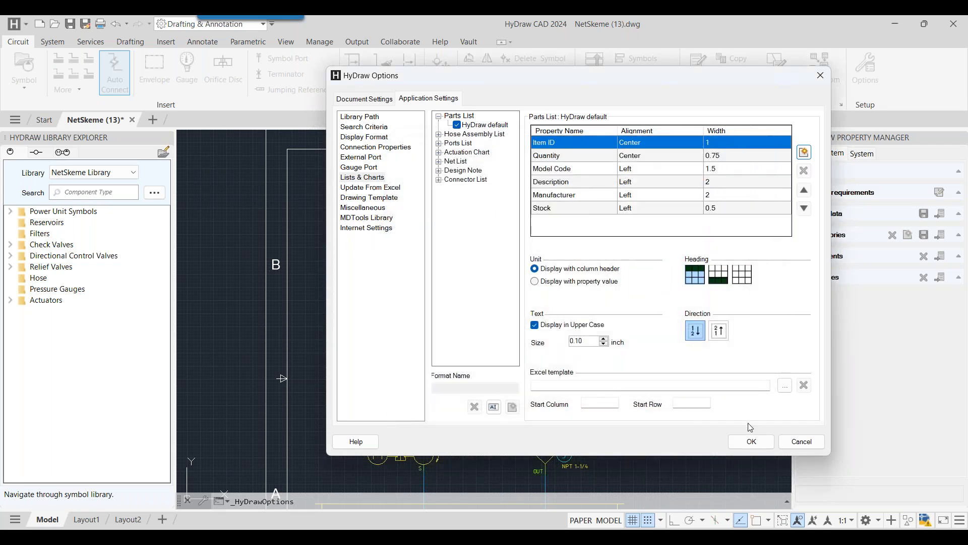
left_click(751, 442)
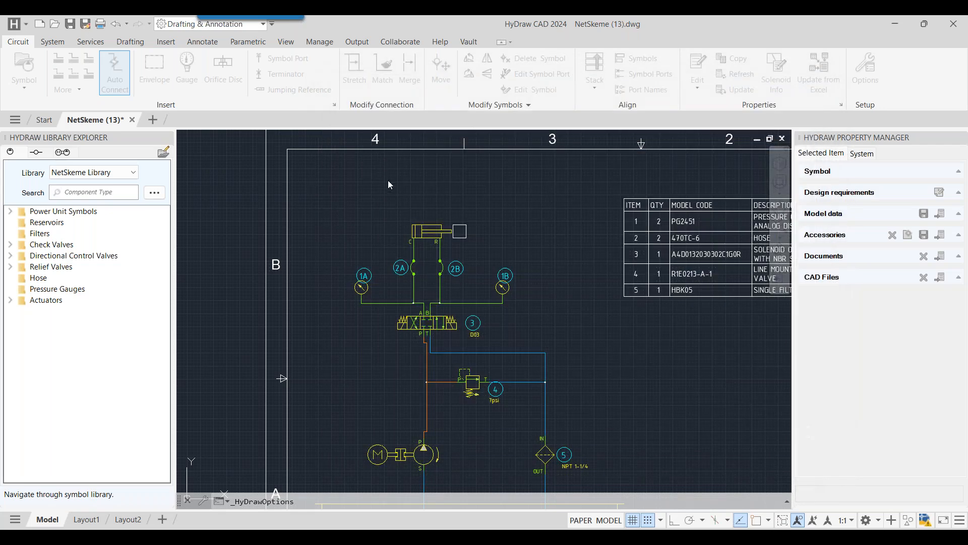
Step: Generate a parts list for all symbols in the HyDraw default format and check its columns through Stock
left_click(52, 41)
left_click(270, 68)
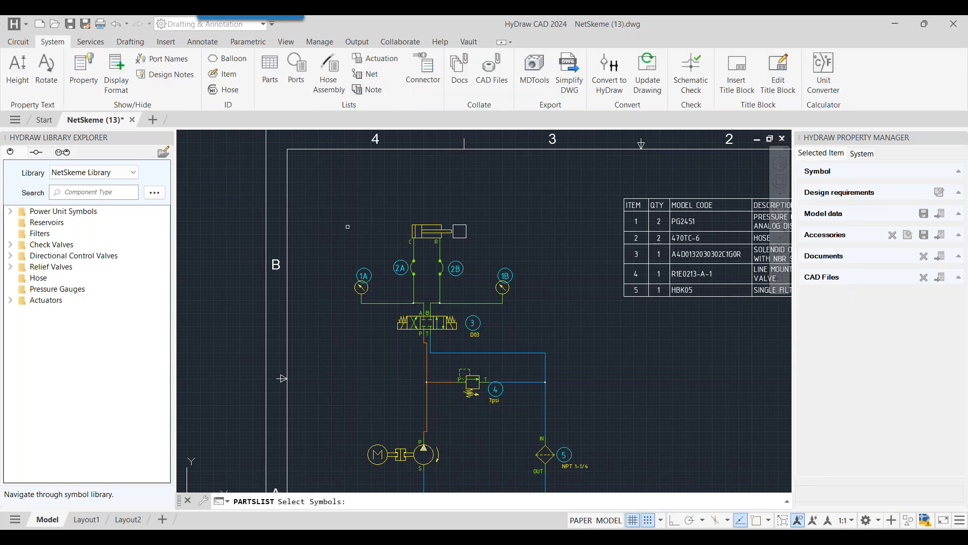
type("all")
key("Return")
key("Return")
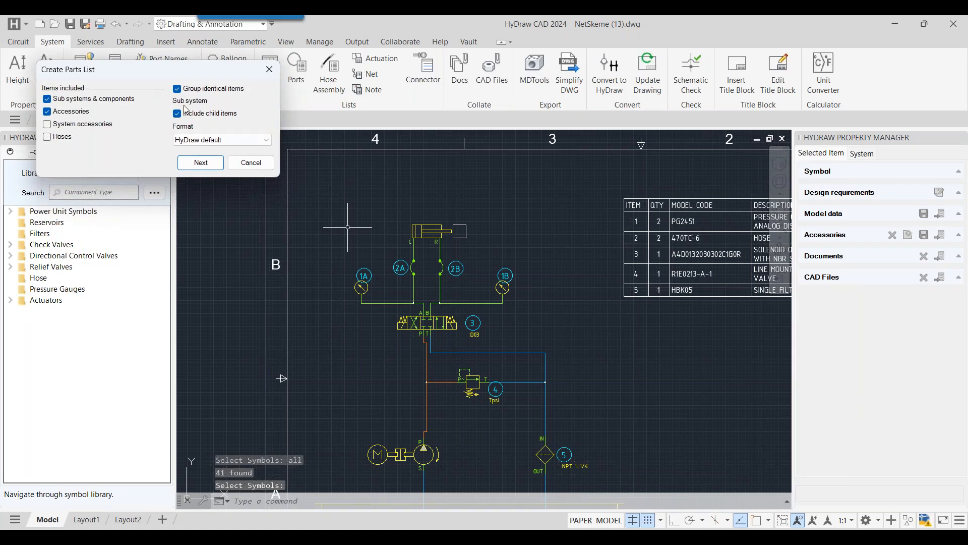
left_click(201, 163)
left_click_drag(223, 261, 279, 262)
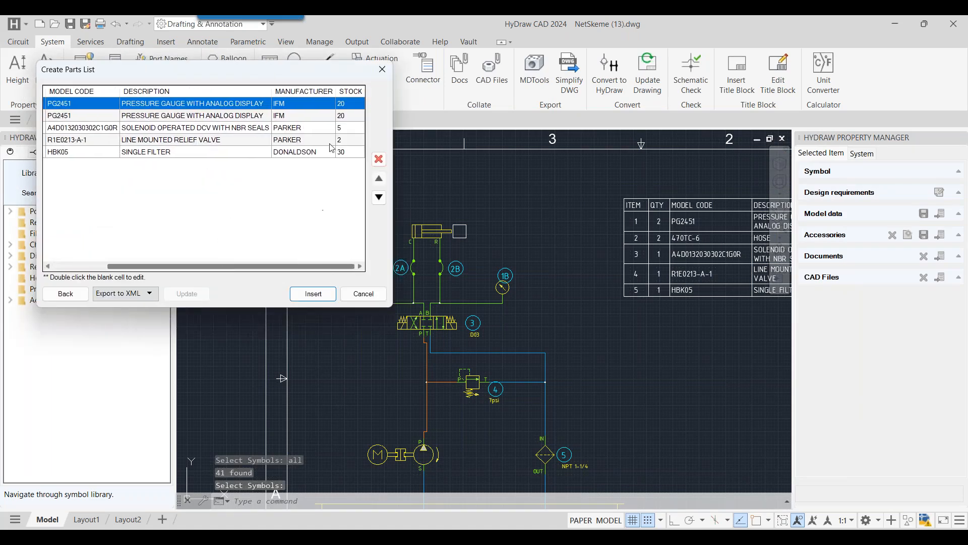
Step: Insert the generated parts list in the empty area below the existing parts table
left_click(313, 294)
left_click_drag(515, 275, 432, 242)
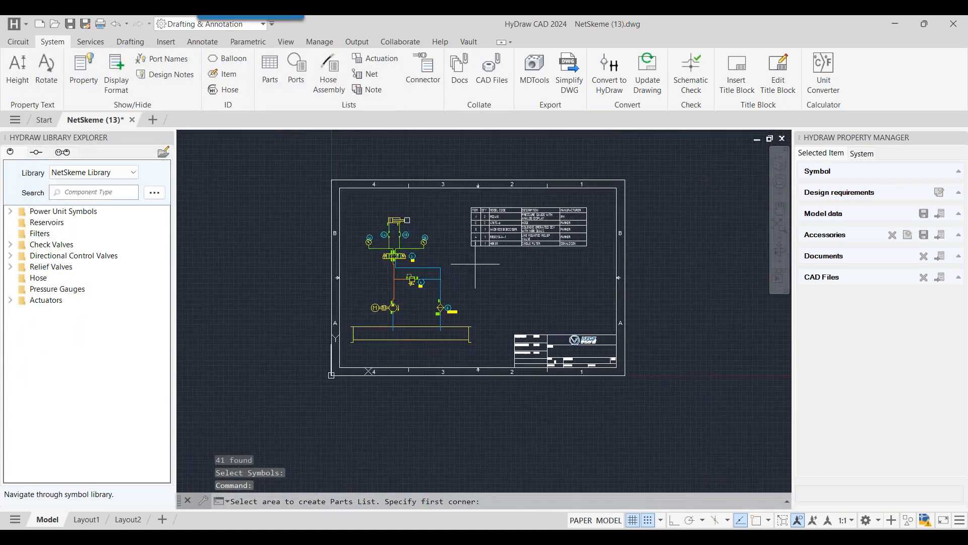
scroll(476, 266, "up", 4)
left_click(408, 235)
left_click(628, 416)
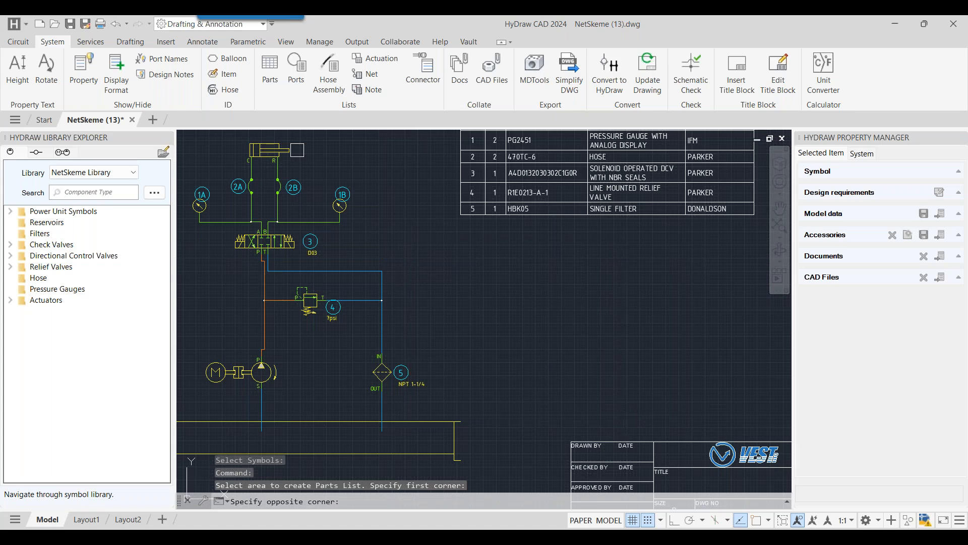
Step: Delete the old parts table that came with the NetSkeme drawing
left_click(672, 233)
left_click(622, 201)
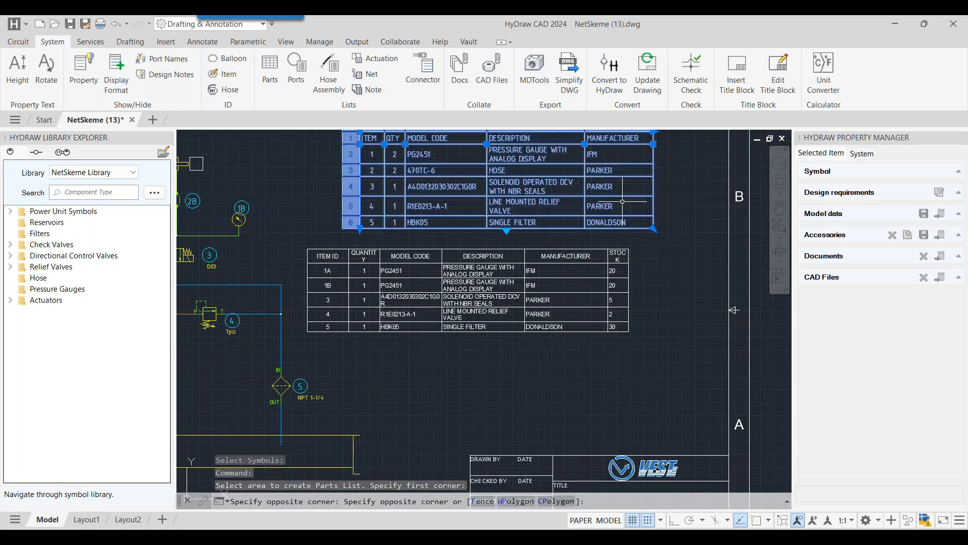
key("Delete")
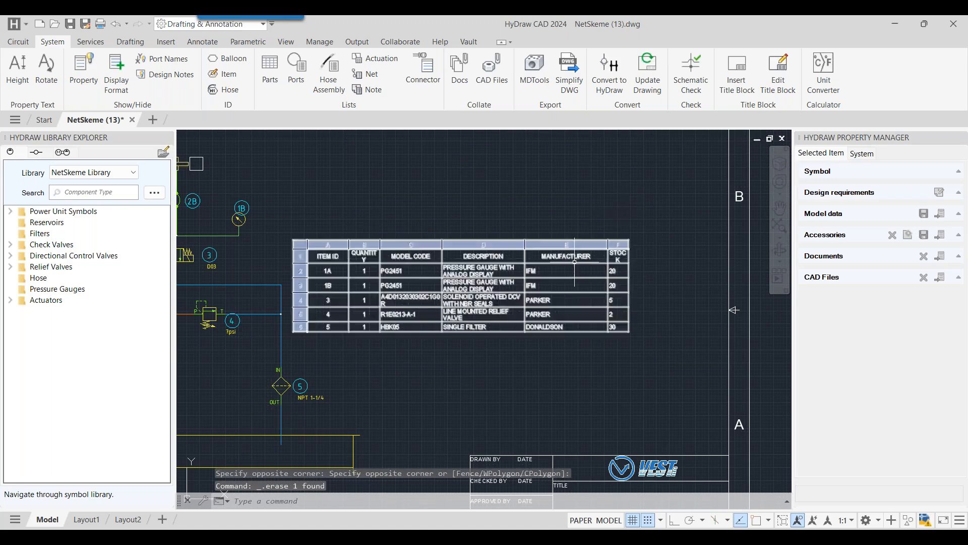
Step: Widen the Stock column of the new parts list so its heading fits on one line
left_click(622, 255)
left_click(628, 263)
left_click(633, 263)
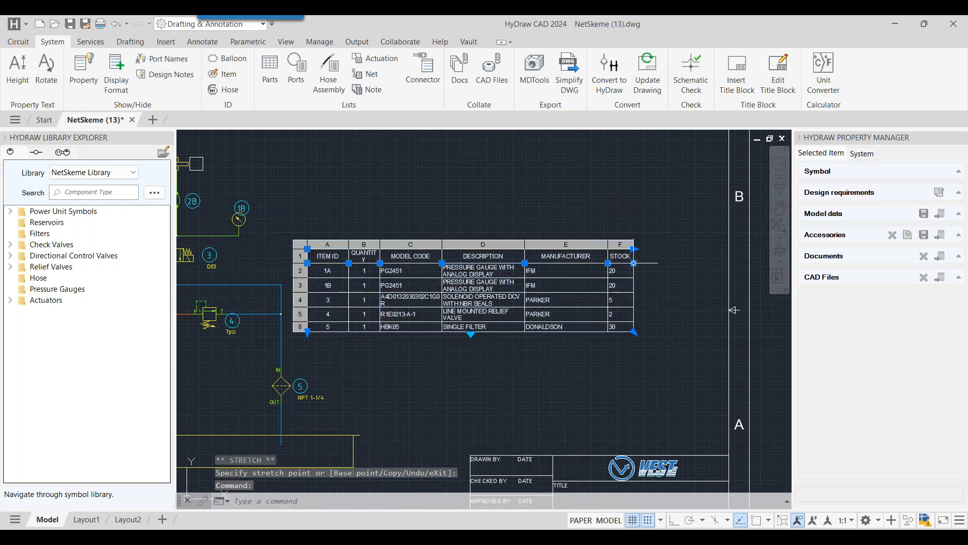
left_click_drag(666, 281, 701, 275)
key("Escape")
Step: Move the new parts list up into the space of the deleted table
left_click_drag(532, 334, 485, 313)
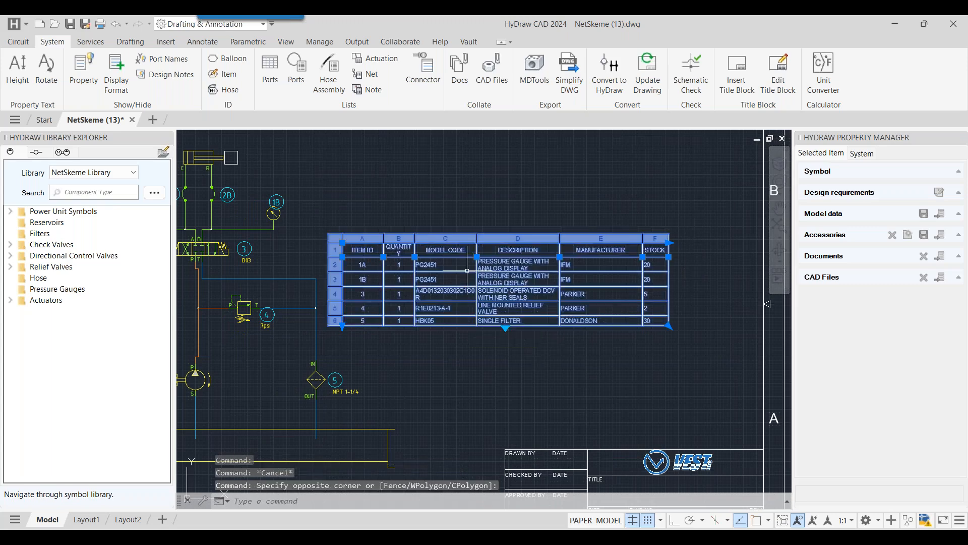
right_click(466, 348)
left_click(491, 203)
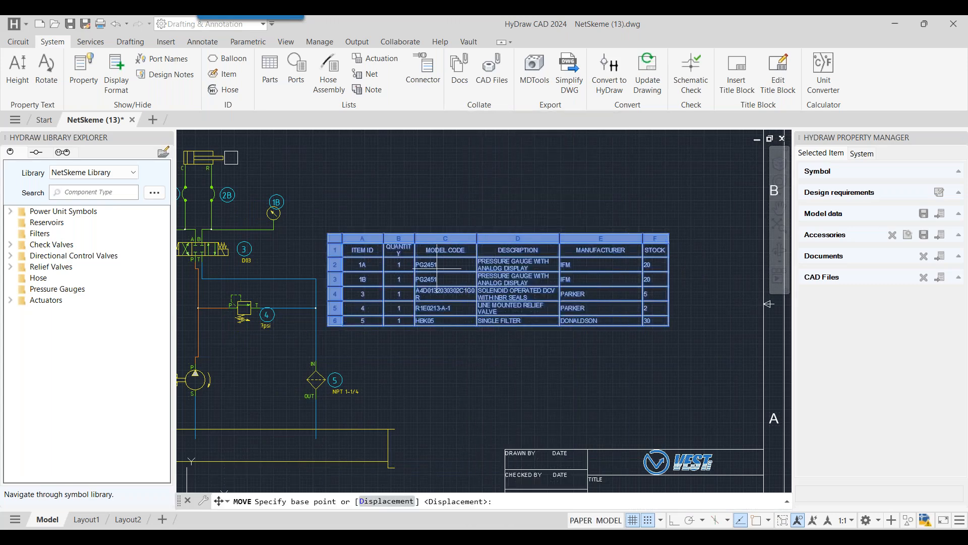
left_click(444, 257)
left_click(512, 163)
scroll(484, 247, "down", 2)
left_click_drag(448, 272, 542, 276)
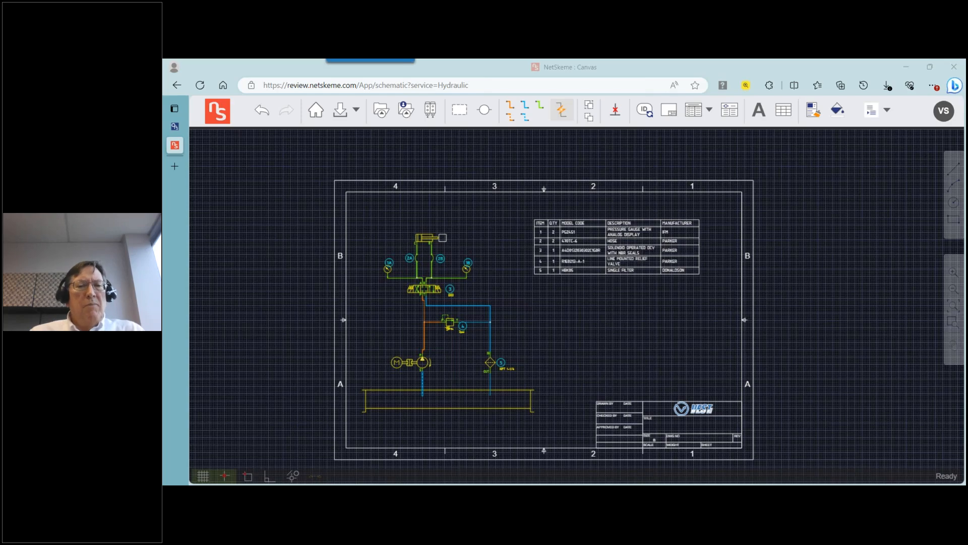
key("alt+Tab")
left_click(197, 186)
left_click(227, 66)
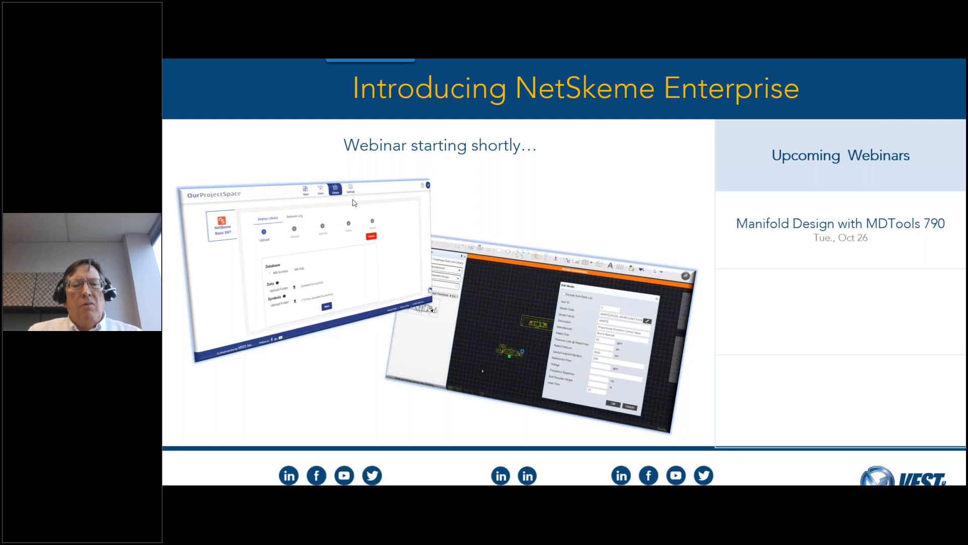
left_click(521, 204)
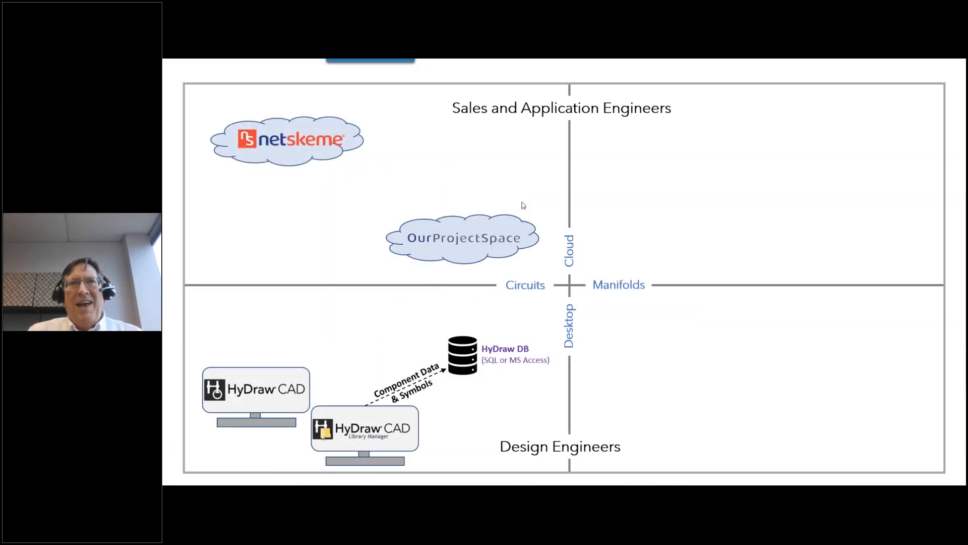